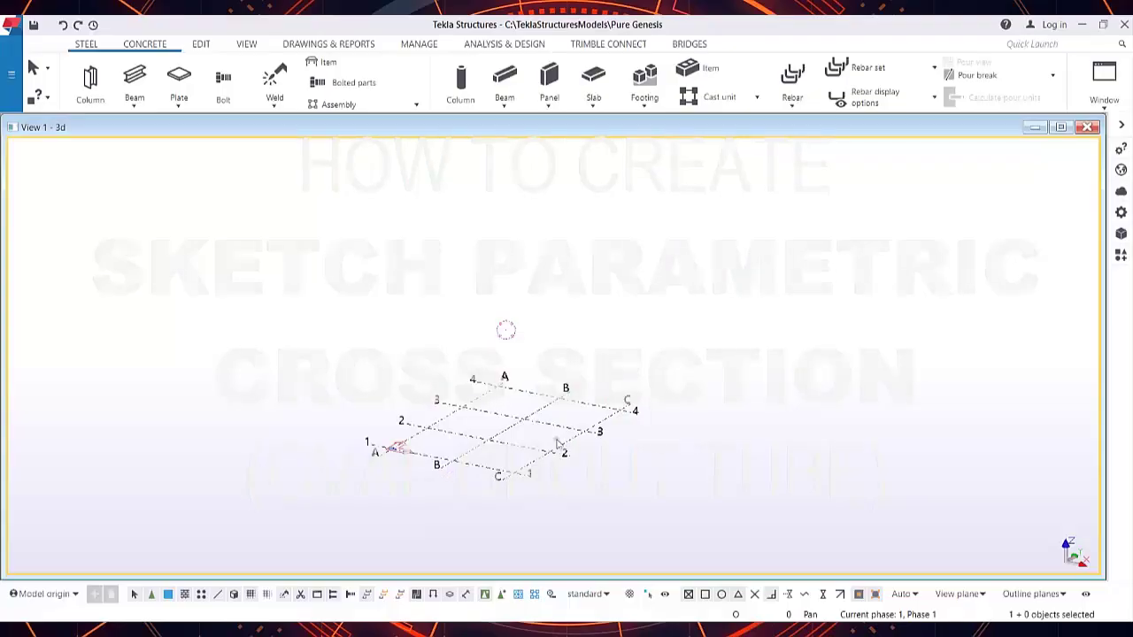
Step: Open File > Catalogs > Define profiles > Define cross section in sketch editor
scroll(483, 454, "up", 2)
middle_click_drag(483, 453, 403, 426)
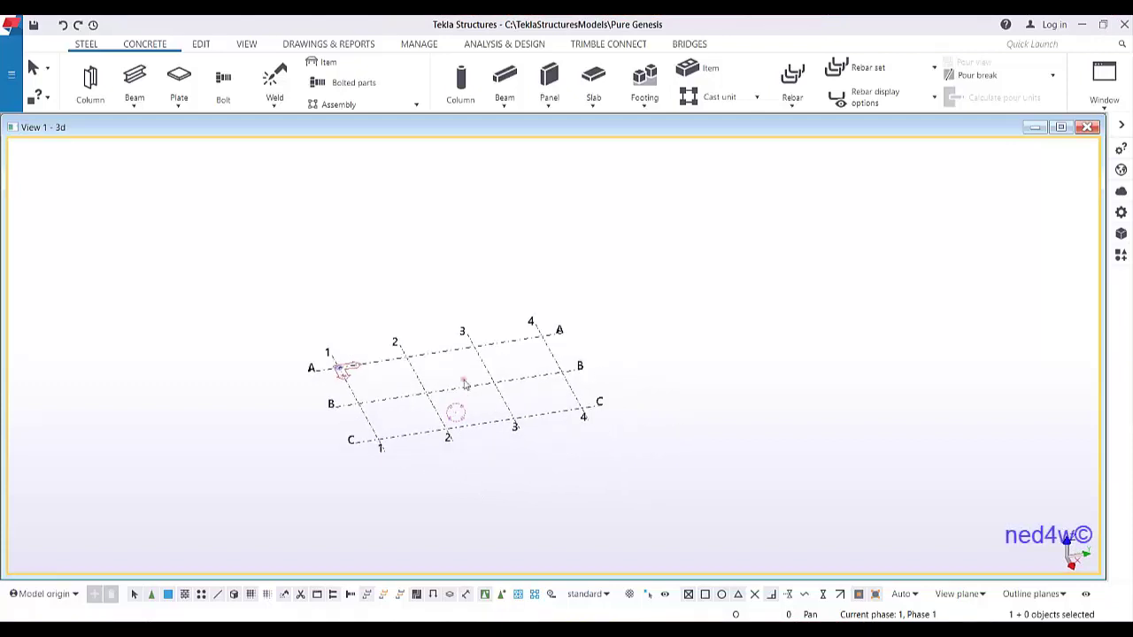
scroll(430, 320, "up", 2)
middle_click_drag(425, 355, 425, 306)
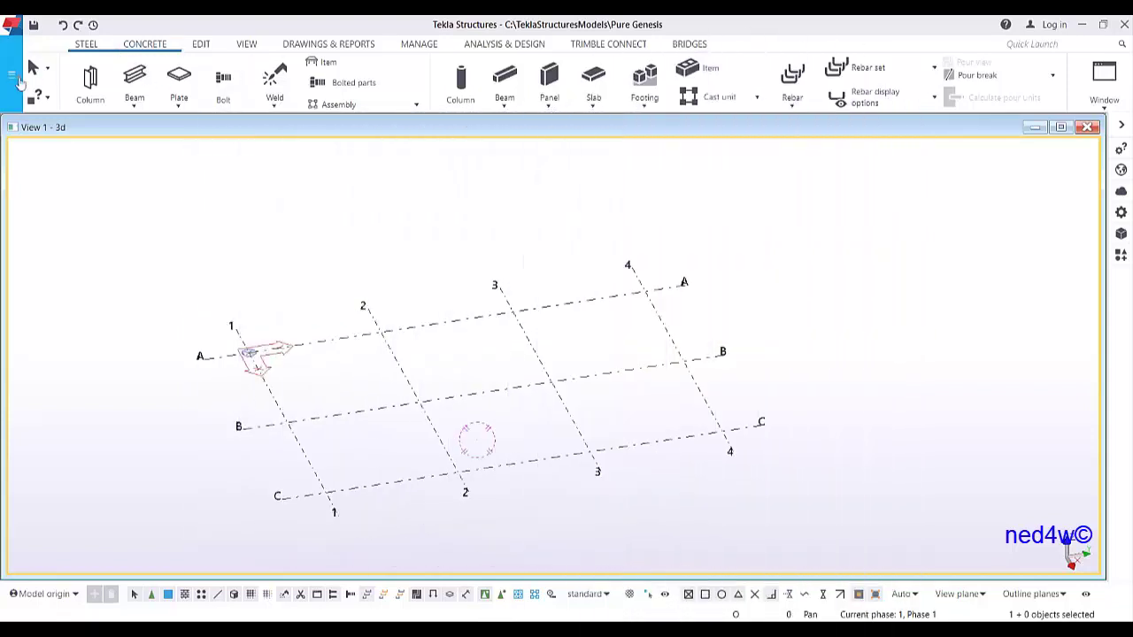
left_click(12, 76)
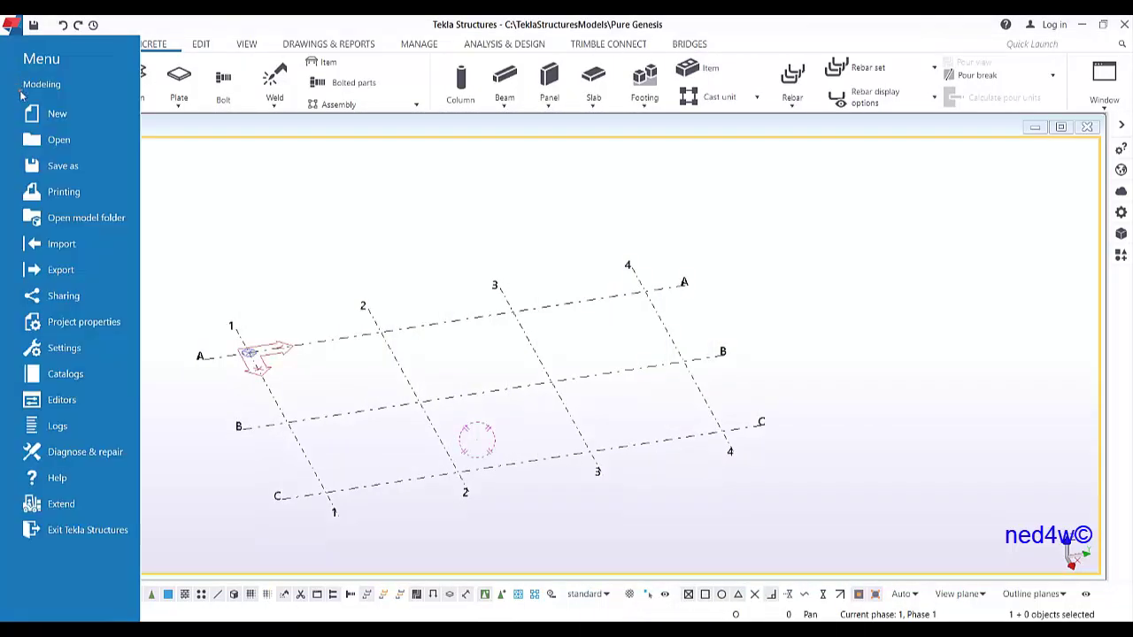
left_click(80, 375)
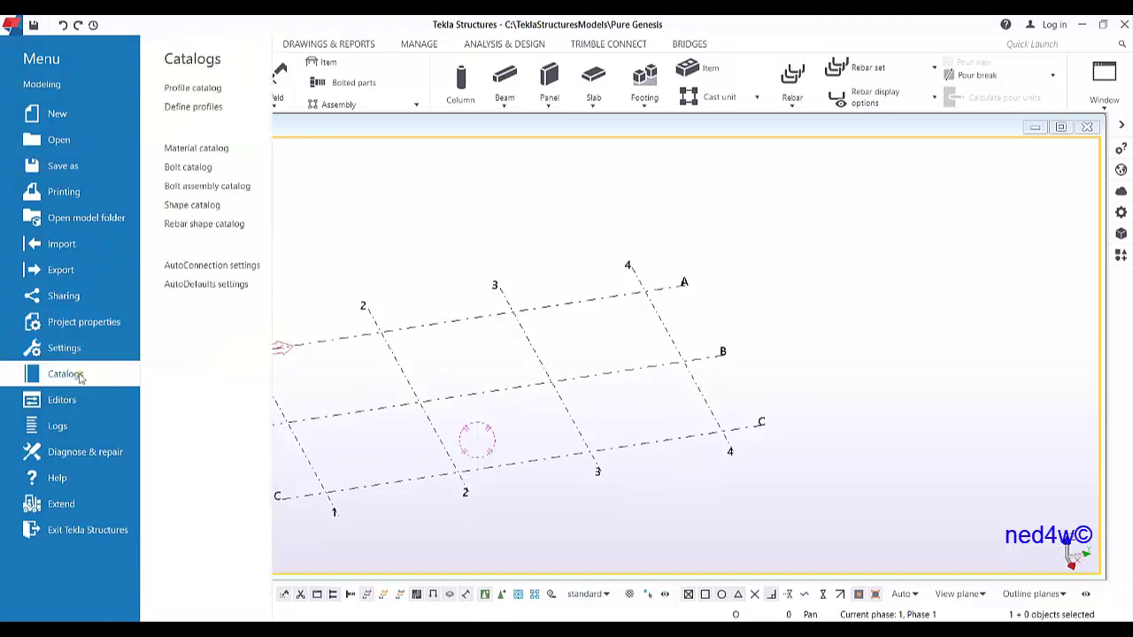
left_click(209, 115)
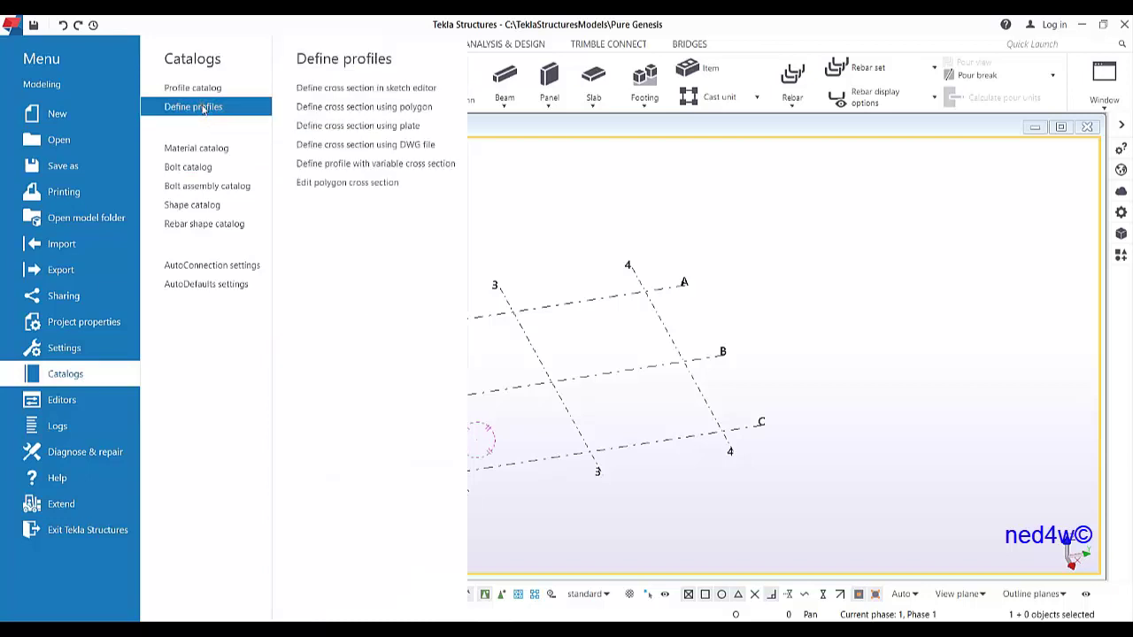
left_click(346, 92)
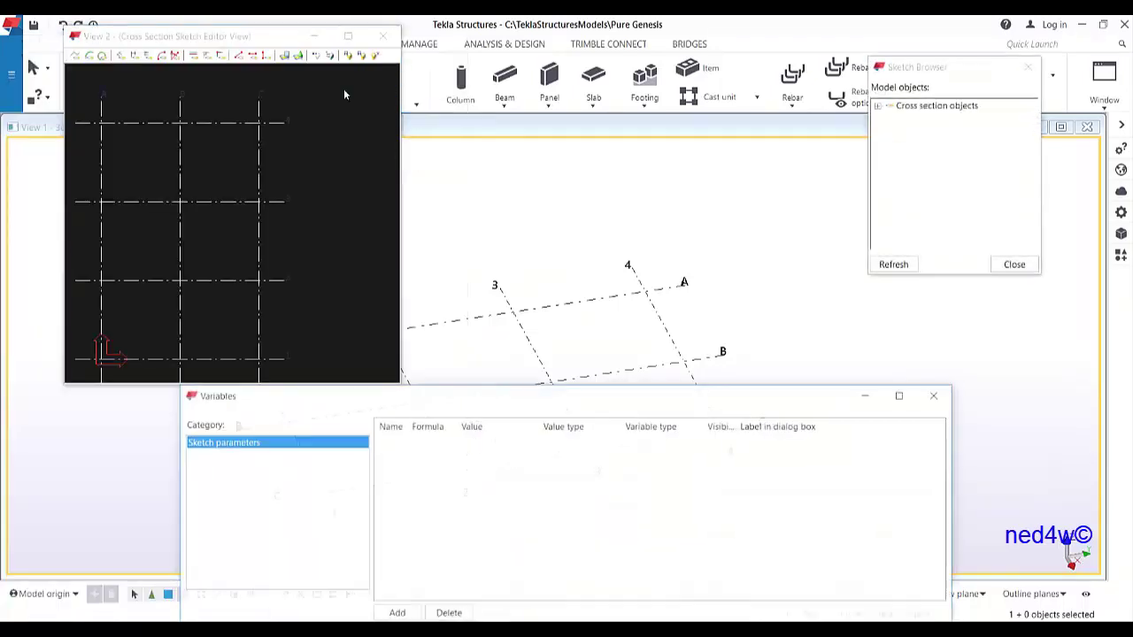
Step: Move the Variables window up and right, and widen and dock the sketch view at the left
left_click_drag(593, 403, 742, 343)
mouse_move(176, 38)
left_mouse_down()
mouse_move(155, 65)
mouse_move(251, 80)
mouse_move(224, 80)
left_mouse_up()
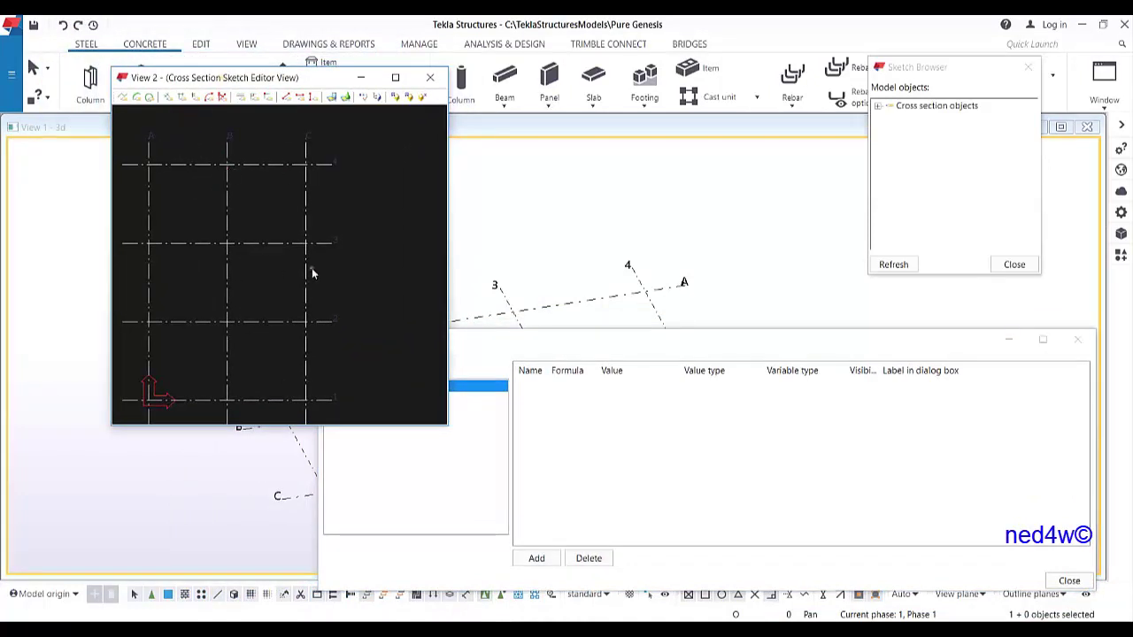
middle_click_drag(227, 221, 326, 233)
scroll(289, 215, "up", 4)
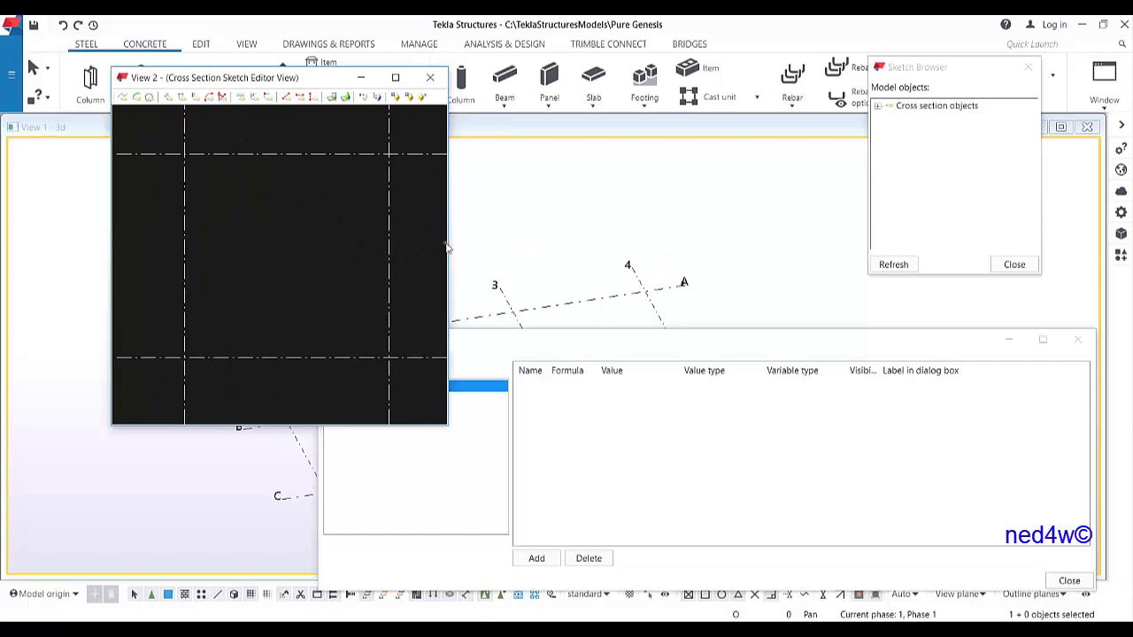
left_click_drag(449, 243, 668, 248)
left_click_drag(463, 79, 339, 79)
mouse_move(611, 347)
left_mouse_down()
mouse_move(579, 331)
mouse_move(614, 352)
left_mouse_up()
Step: Move the Sketch Browser left and make it taller, then fine-tune the Variables and sketch view positions
mouse_move(948, 68)
left_mouse_down()
mouse_move(802, 92)
mouse_move(826, 84)
mouse_move(822, 72)
left_mouse_up()
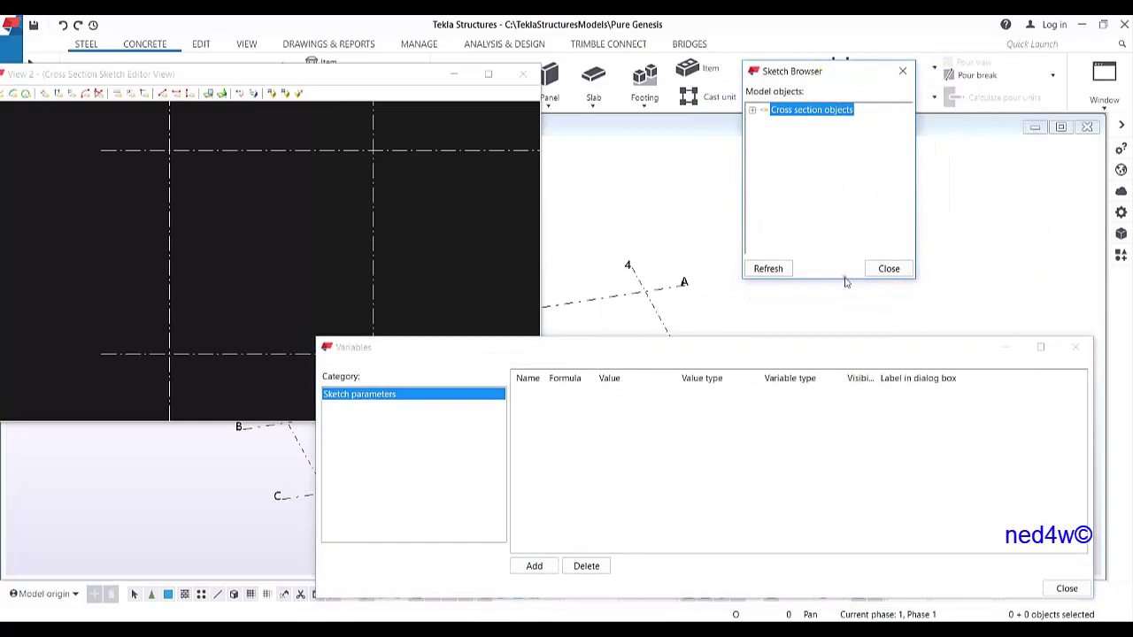
mouse_move(843, 279)
left_mouse_down()
mouse_move(843, 309)
mouse_move(843, 293)
left_mouse_up()
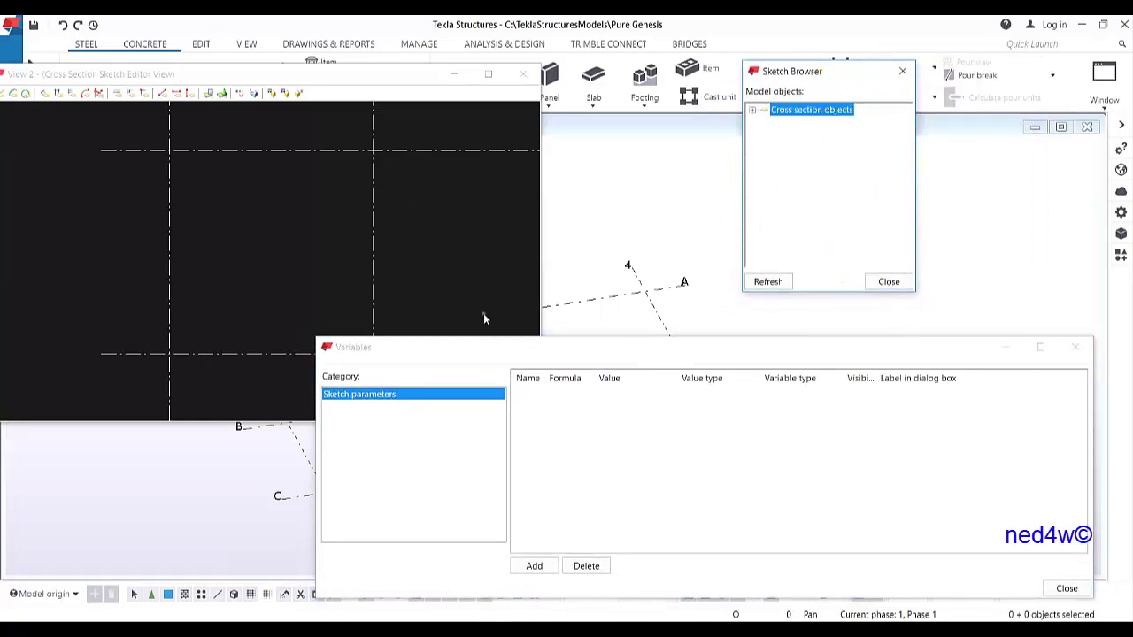
left_click_drag(512, 340, 522, 350)
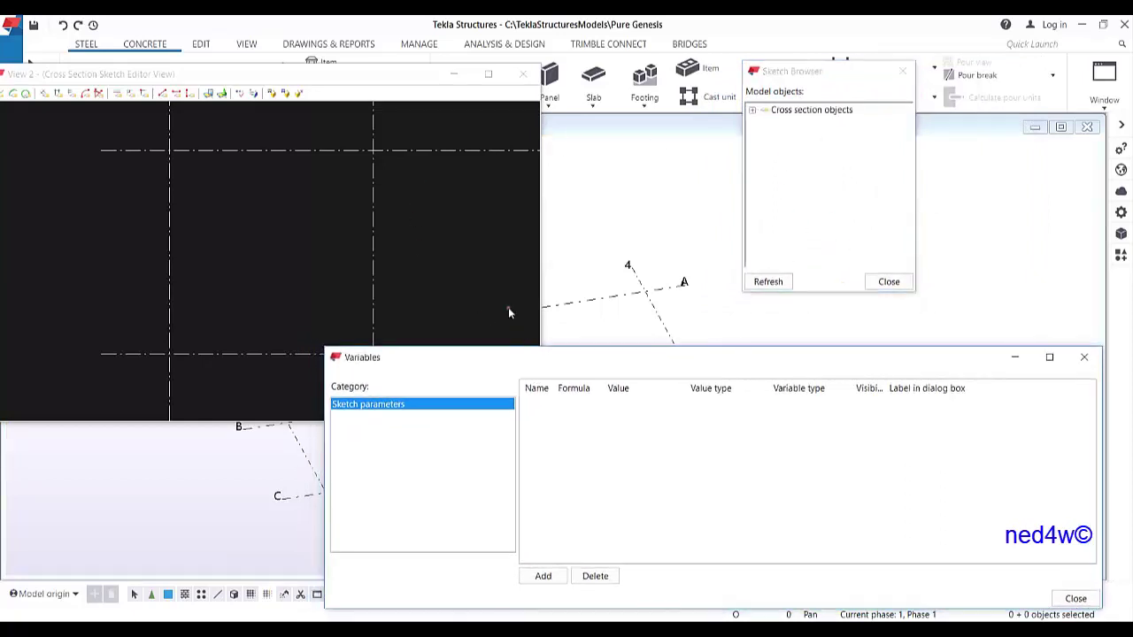
left_click(332, 230)
scroll(259, 202, "up", 3)
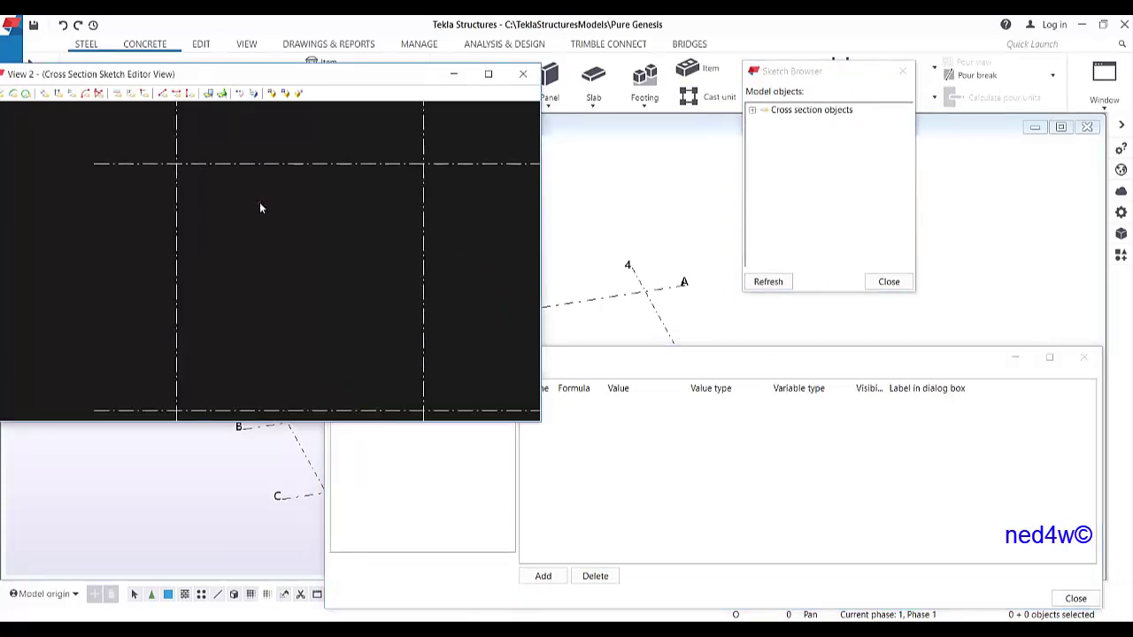
mouse_move(233, 76)
left_mouse_down()
mouse_move(363, 51)
mouse_move(355, 60)
left_mouse_up()
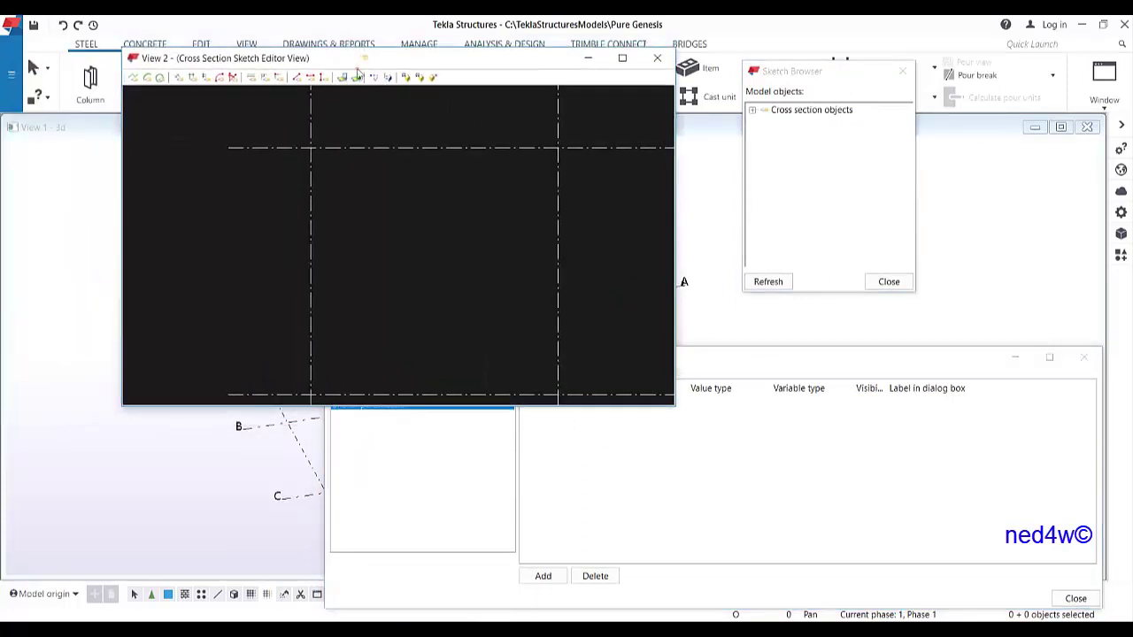
scroll(307, 198, "down", 3)
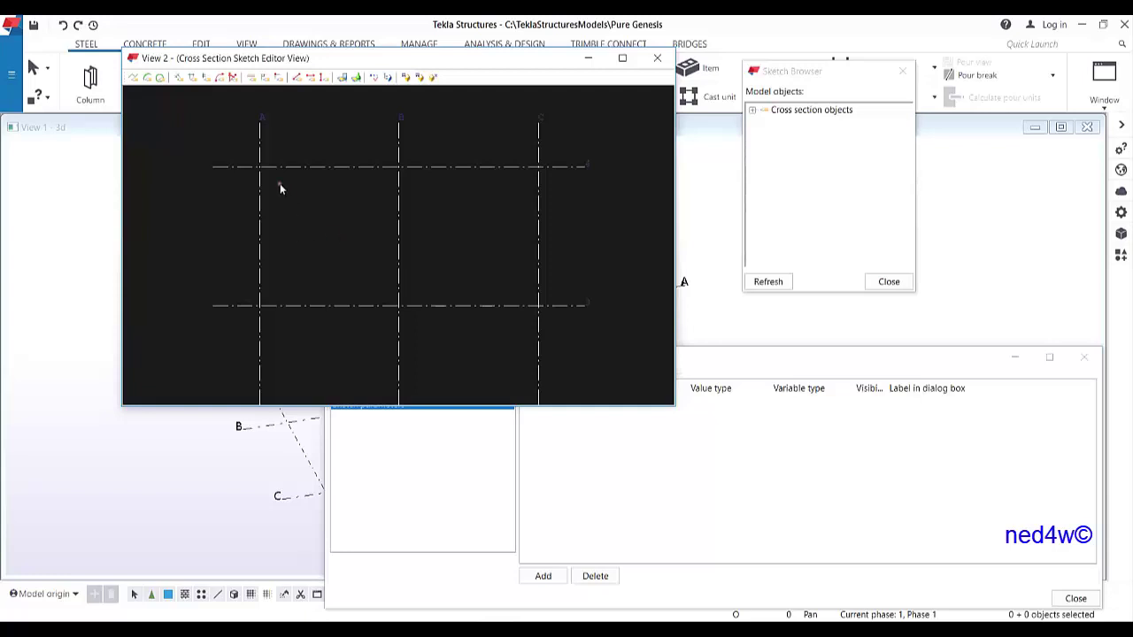
scroll(272, 177, "up", 4)
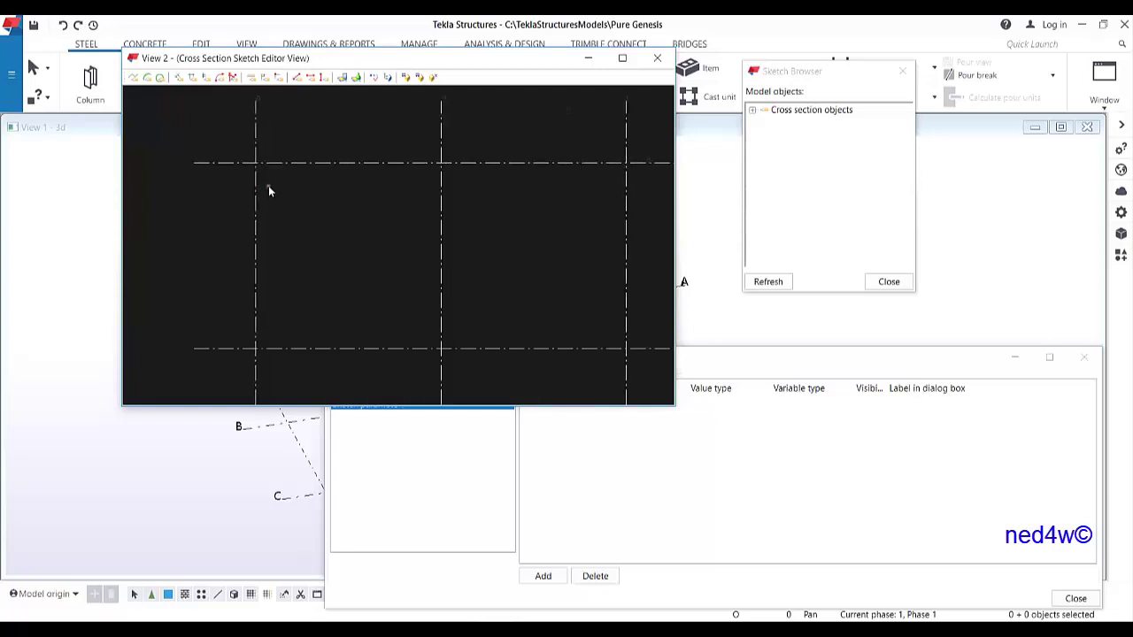
scroll(270, 172, "up", 2)
mouse_move(268, 172)
middle_mouse_down()
mouse_move(433, 253)
mouse_move(382, 192)
mouse_move(403, 214)
mouse_move(360, 233)
mouse_move(422, 223)
mouse_move(382, 226)
middle_mouse_up()
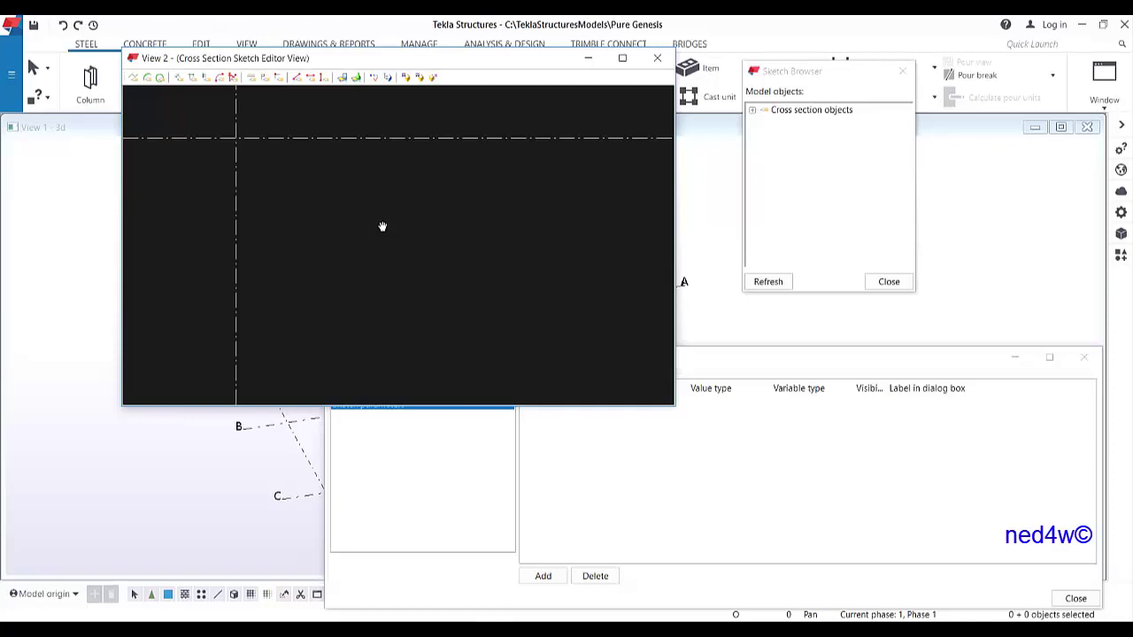
Step: Draw a closed four-cornered polyline outline in the sketch view
left_click(133, 78)
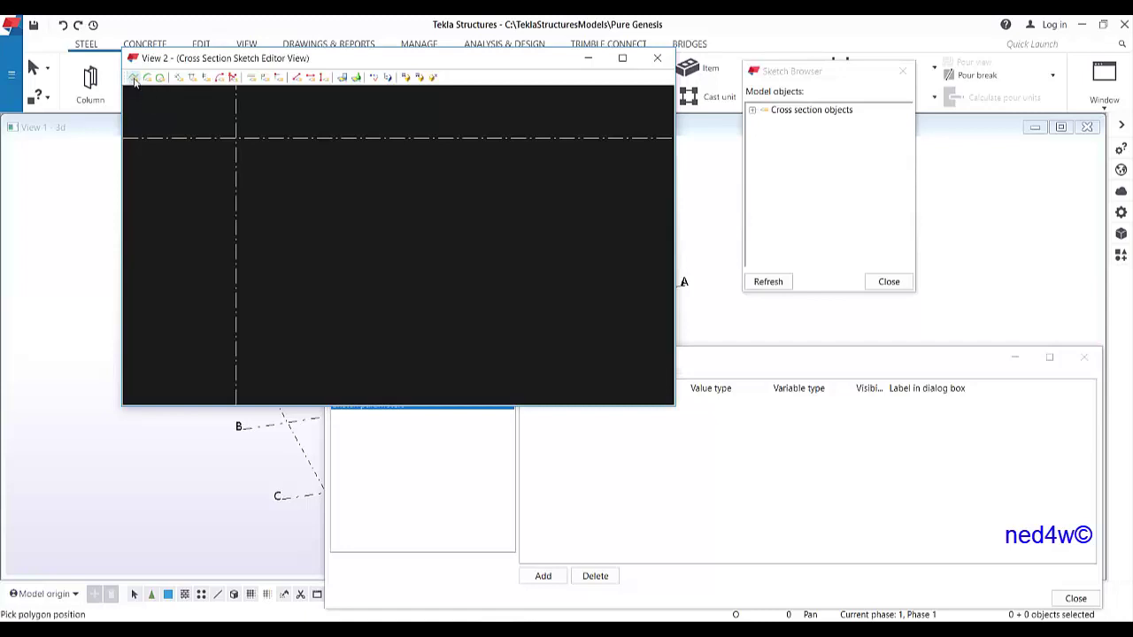
left_click(356, 184)
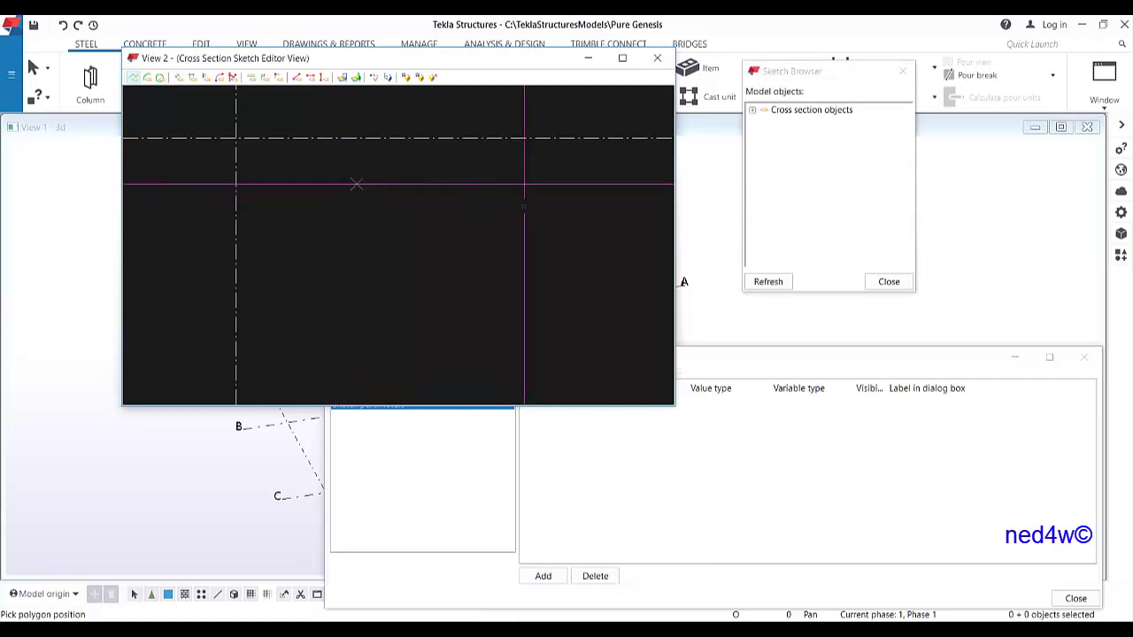
left_click(558, 210)
left_click(565, 342)
left_click(315, 348)
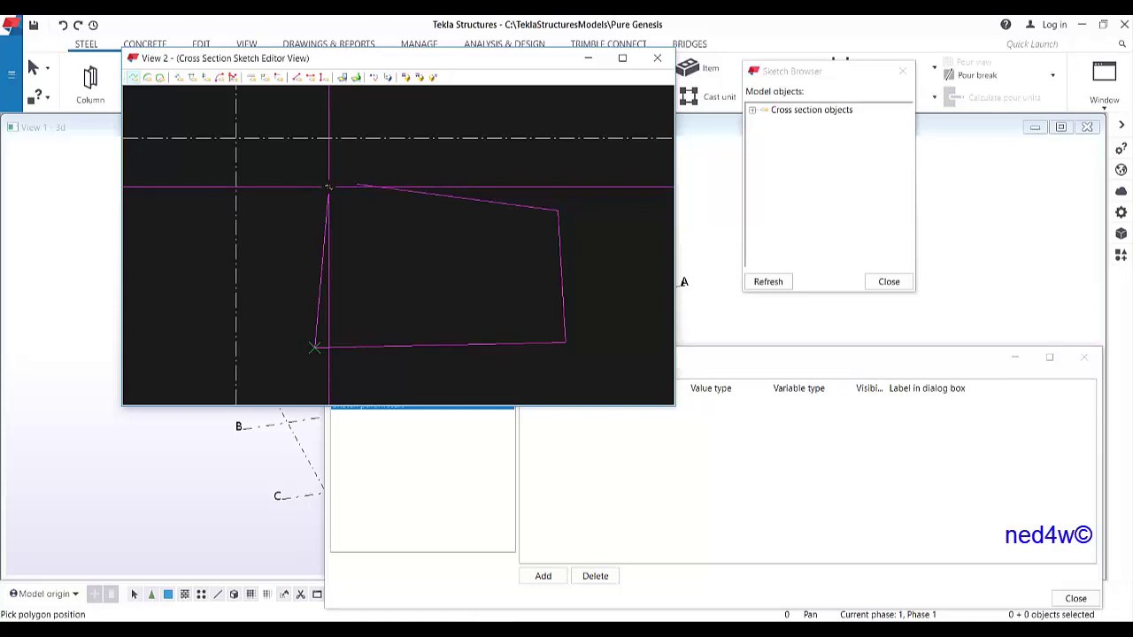
left_click(327, 191)
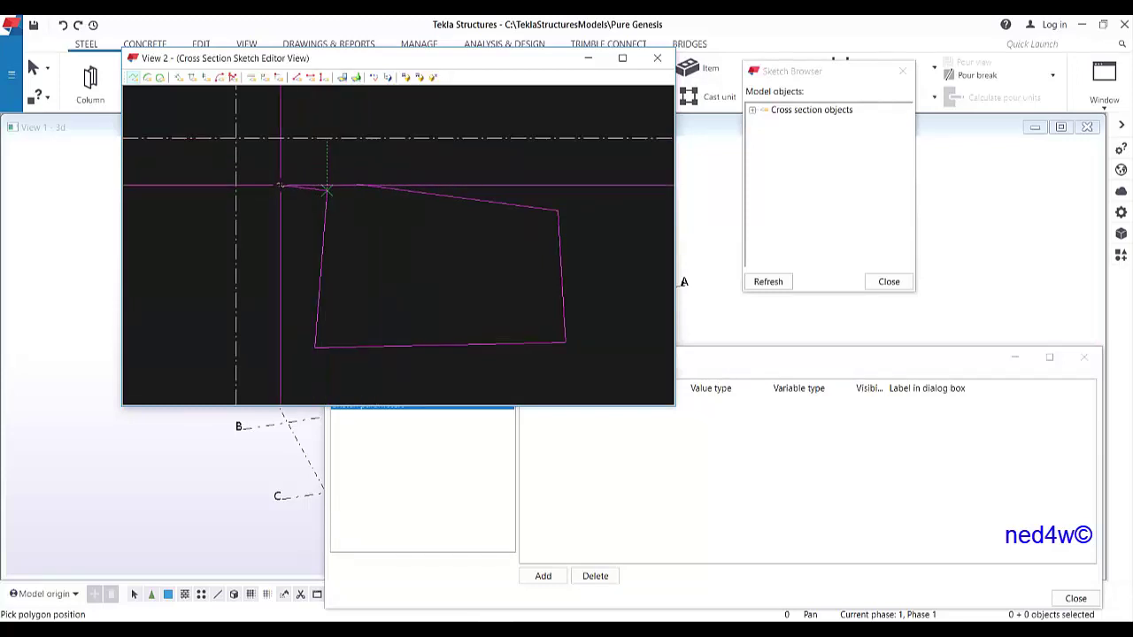
middle_click(279, 185)
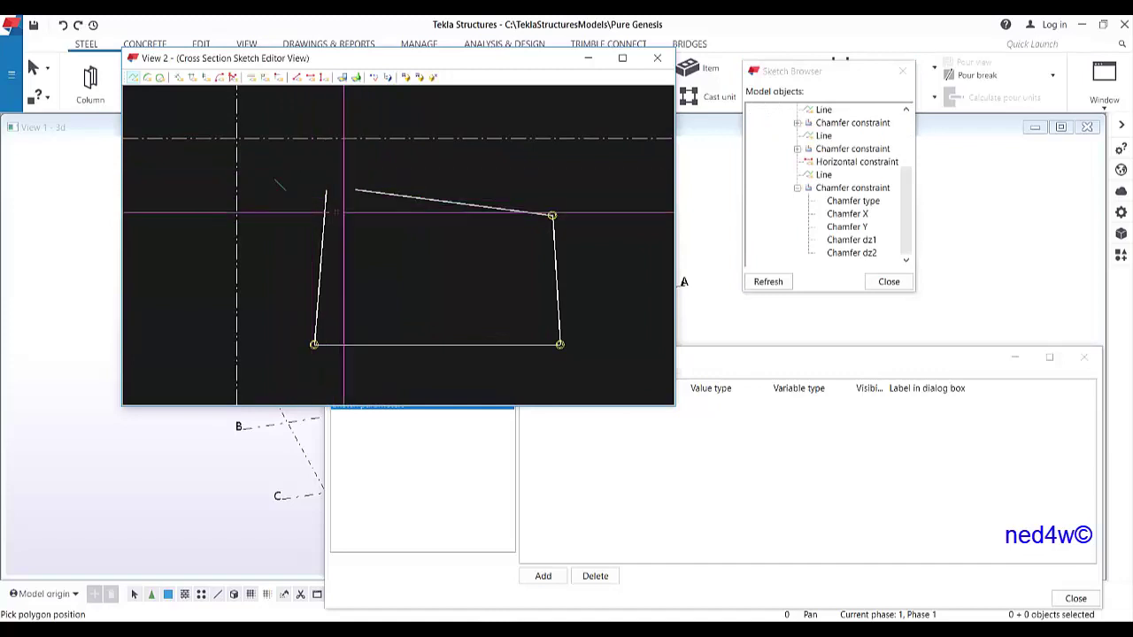
left_click(390, 148)
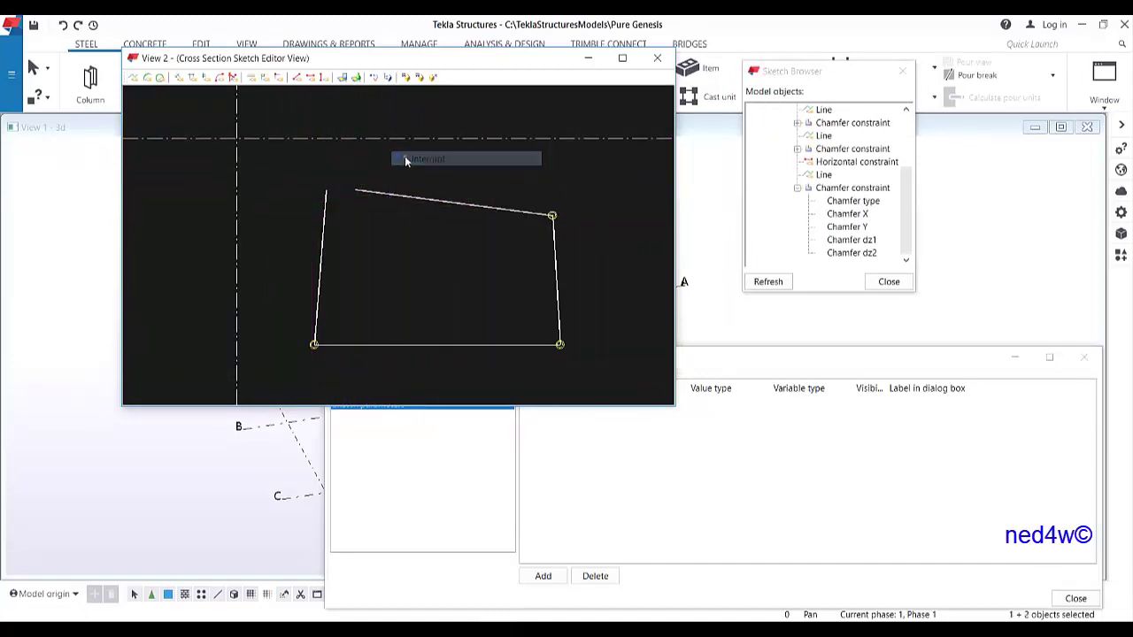
left_click(279, 78)
scroll(345, 186, "up", 3)
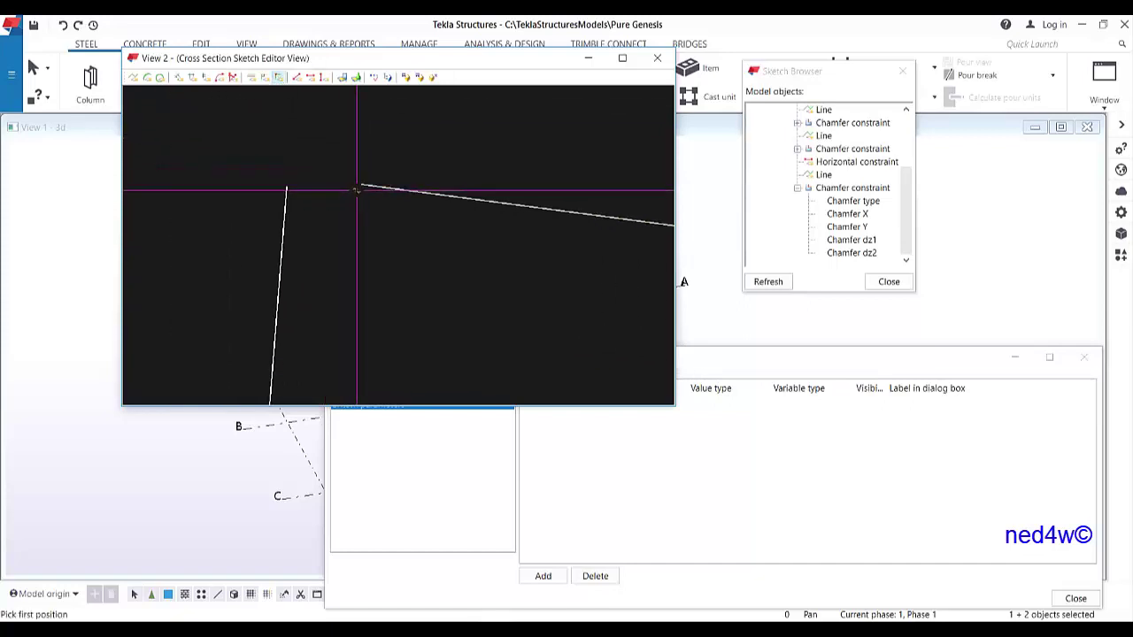
scroll(288, 182, "up", 2)
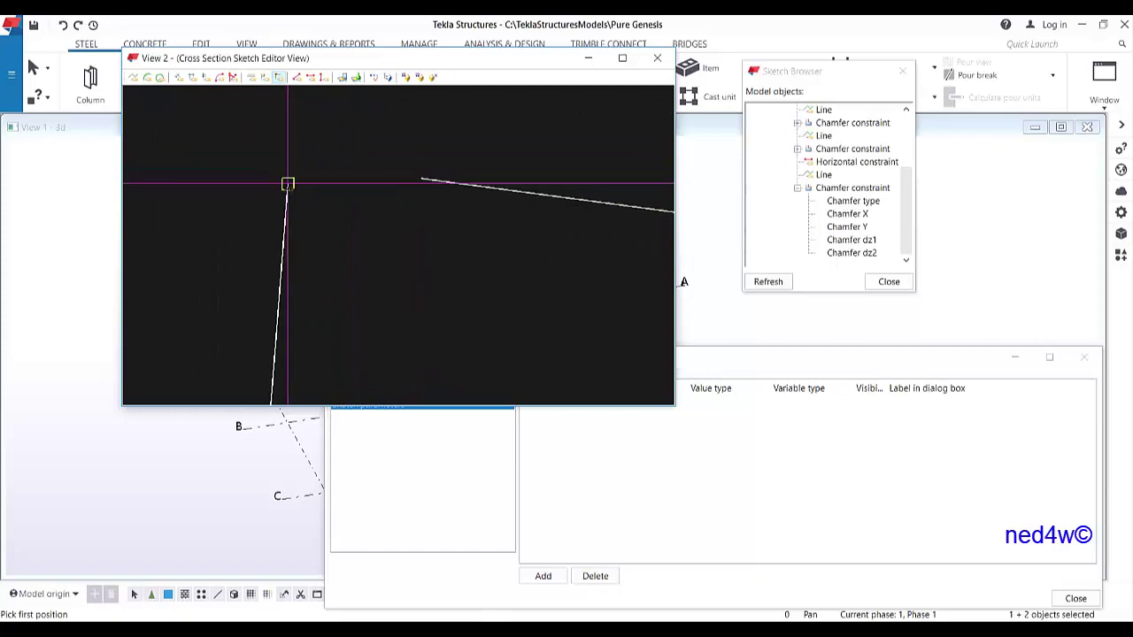
scroll(303, 171, "up", 2)
middle_click_drag(303, 171, 339, 231)
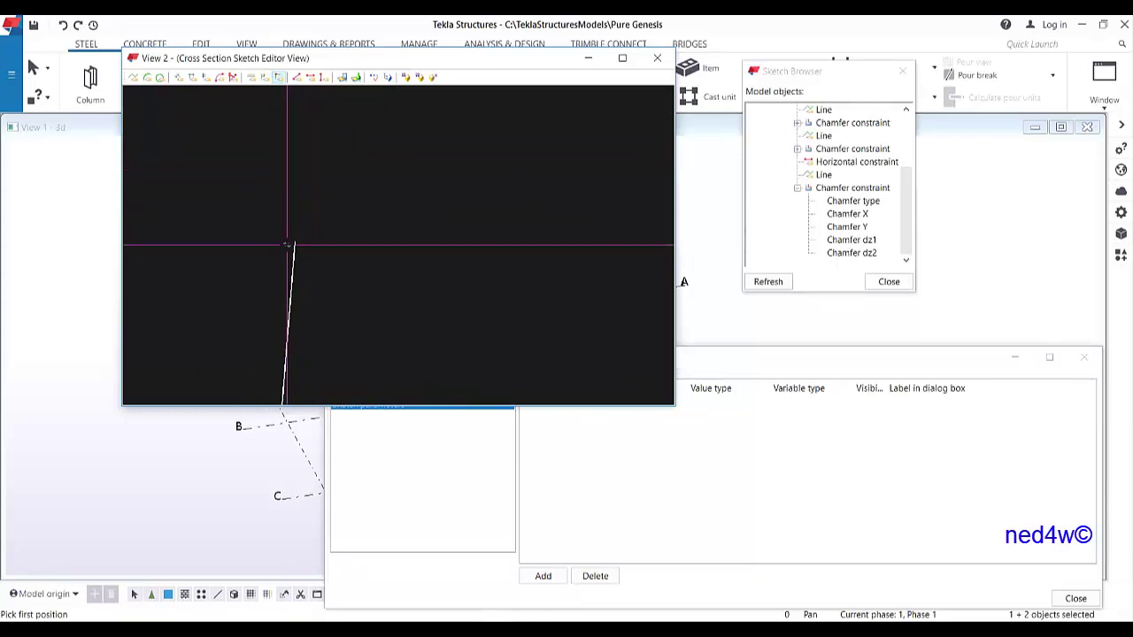
left_click(294, 242)
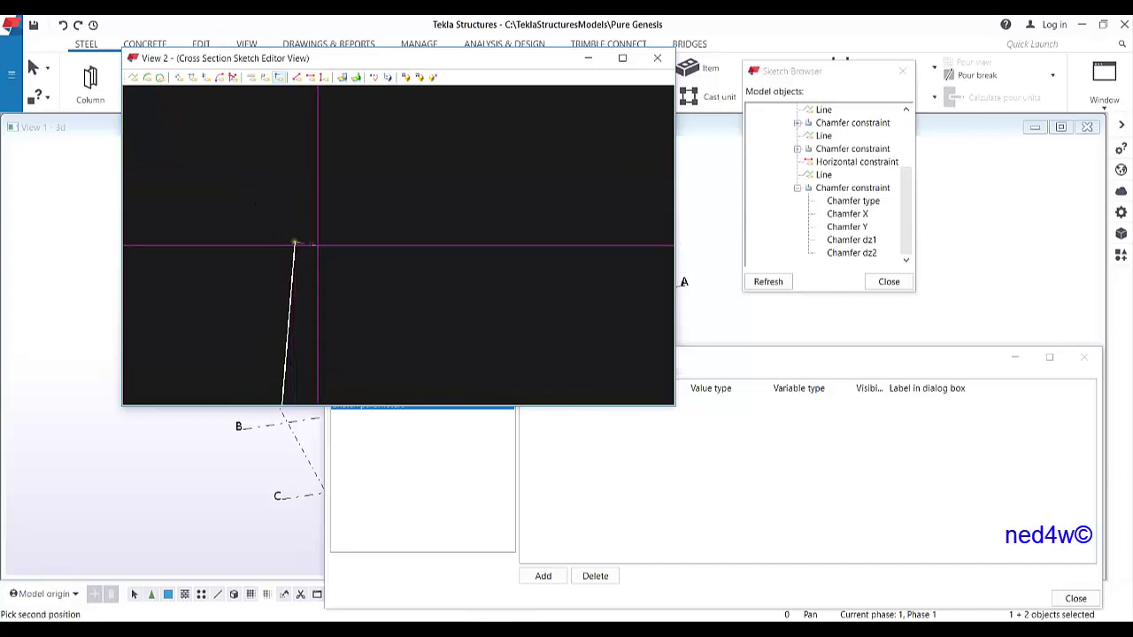
left_click(528, 239)
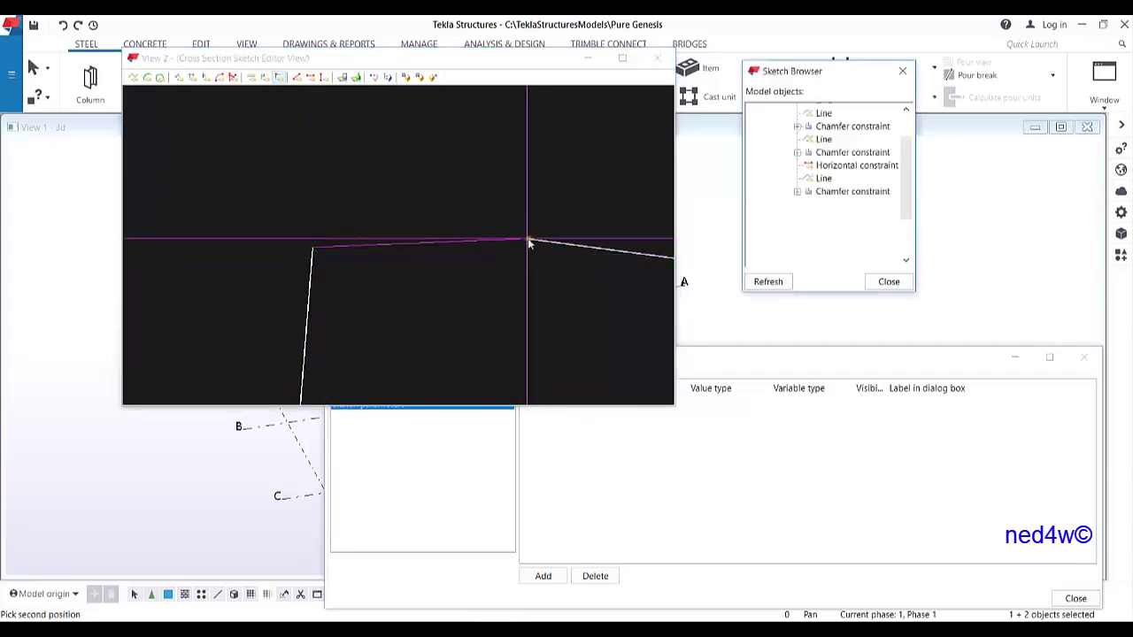
scroll(514, 276, "down", 2)
scroll(345, 254, "down", 3)
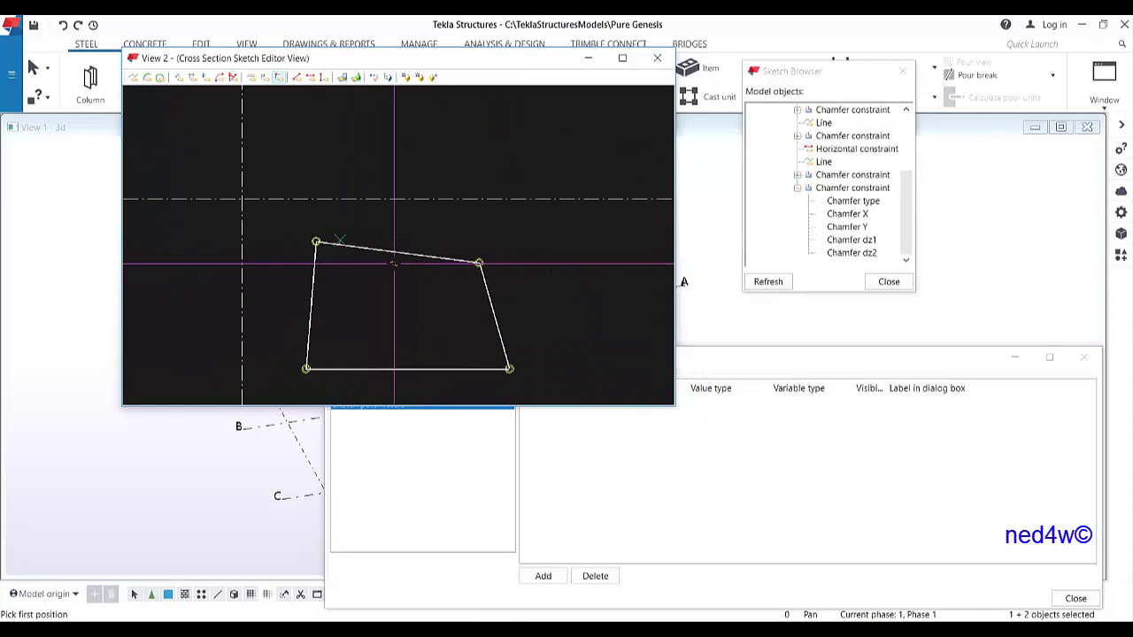
right_click(490, 221)
left_click(523, 227)
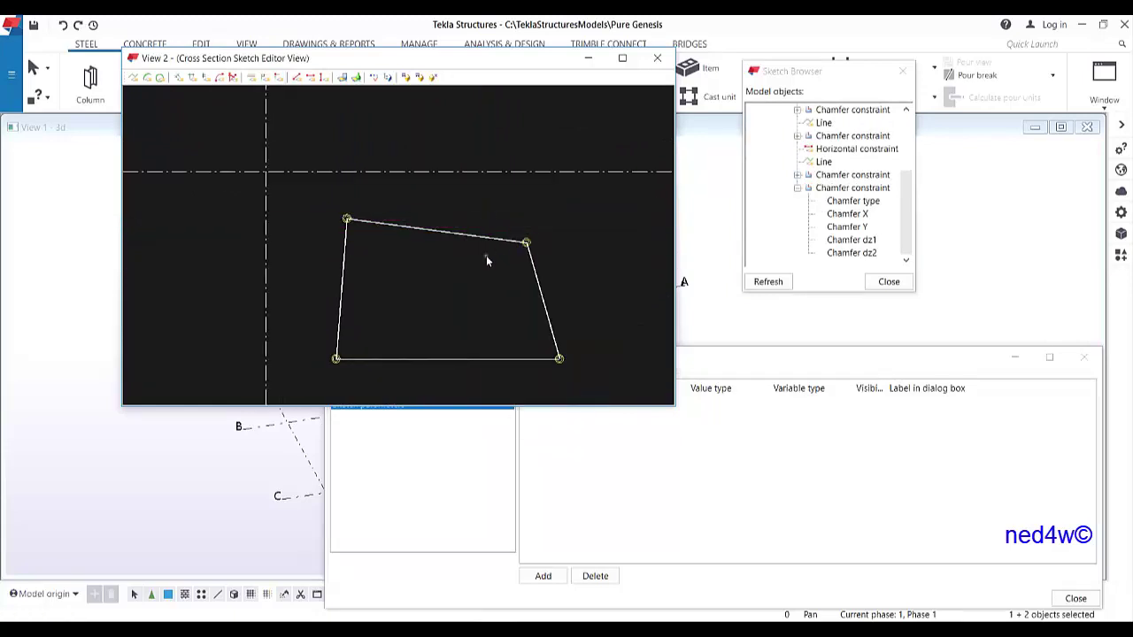
middle_click_drag(488, 258, 501, 230)
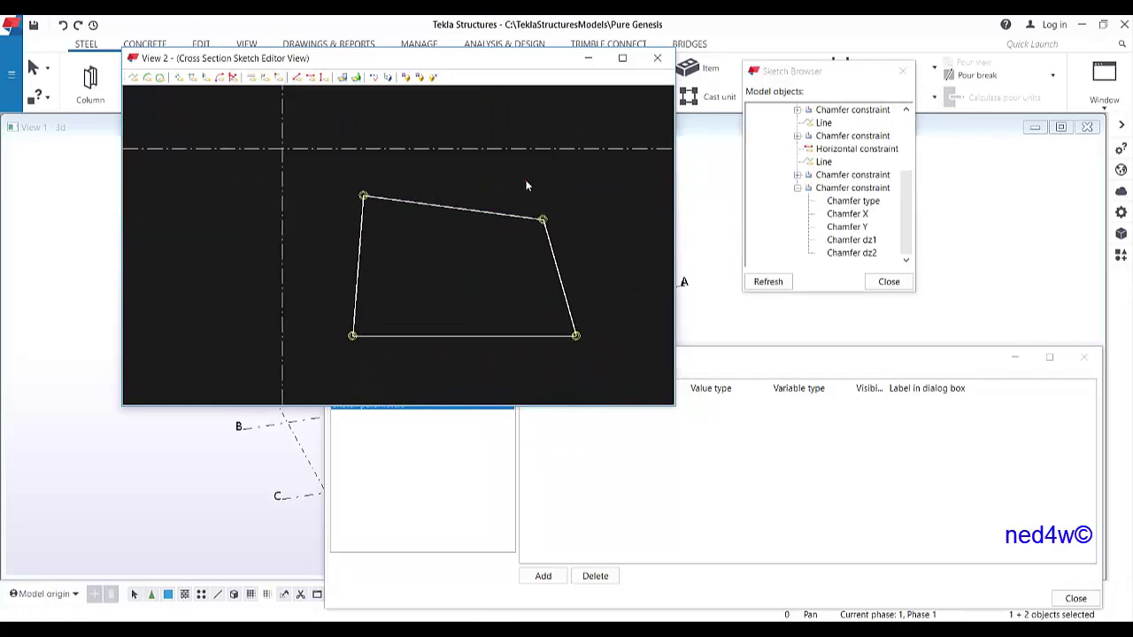
scroll(445, 197, "up", 1)
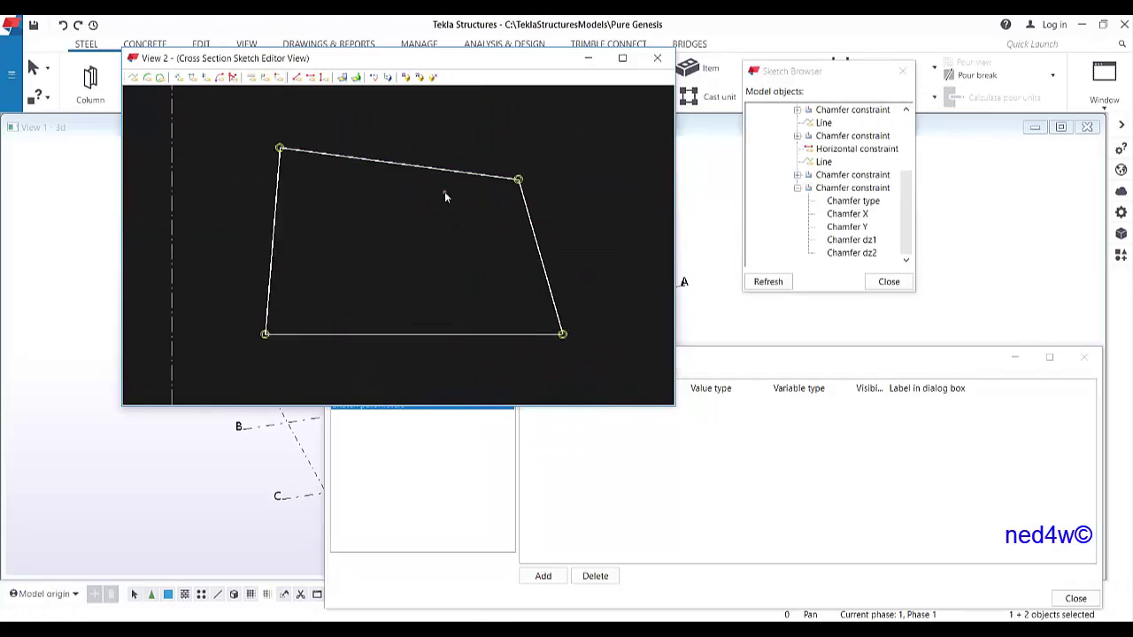
Step: Constrain the top and bottom edges horizontal and both side edges vertical, then interrupt the command
left_click(311, 78)
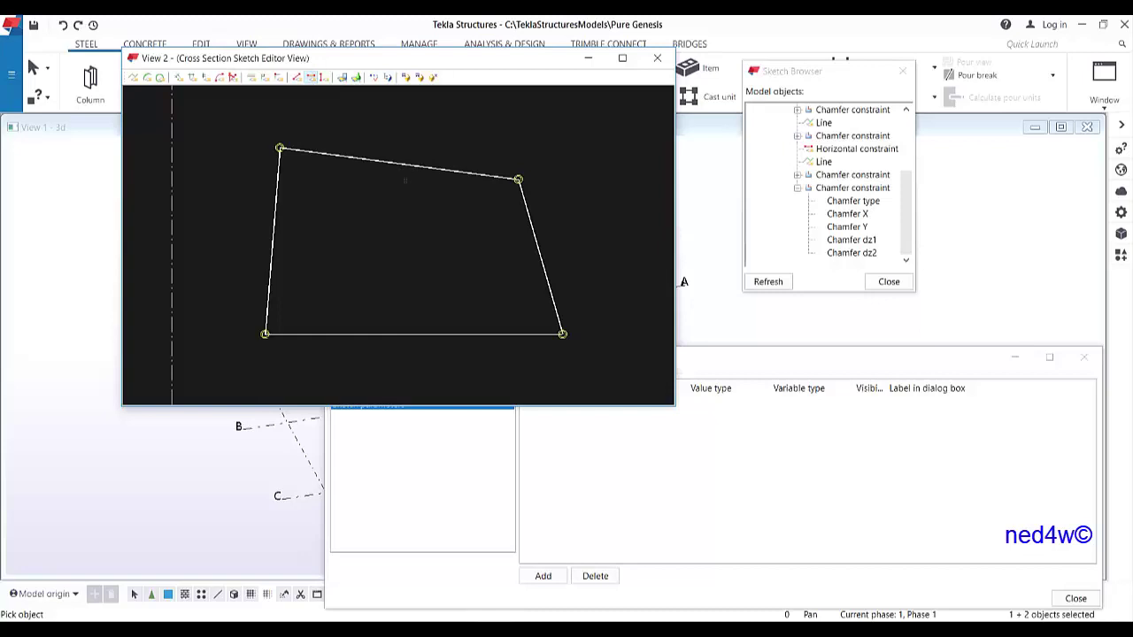
left_click(408, 165)
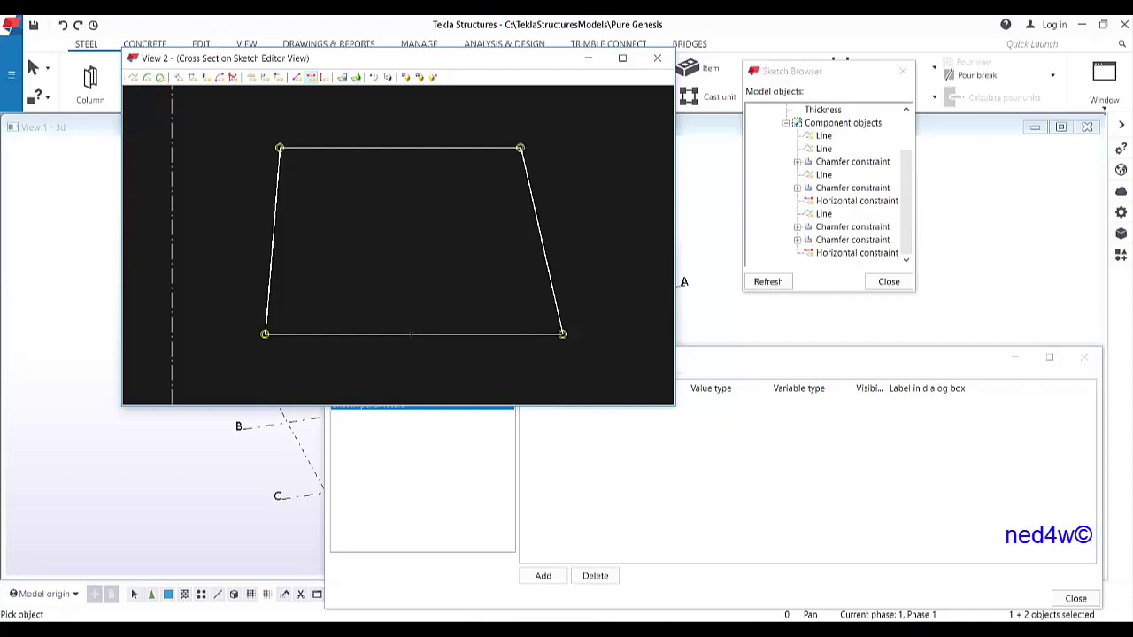
left_click(413, 334)
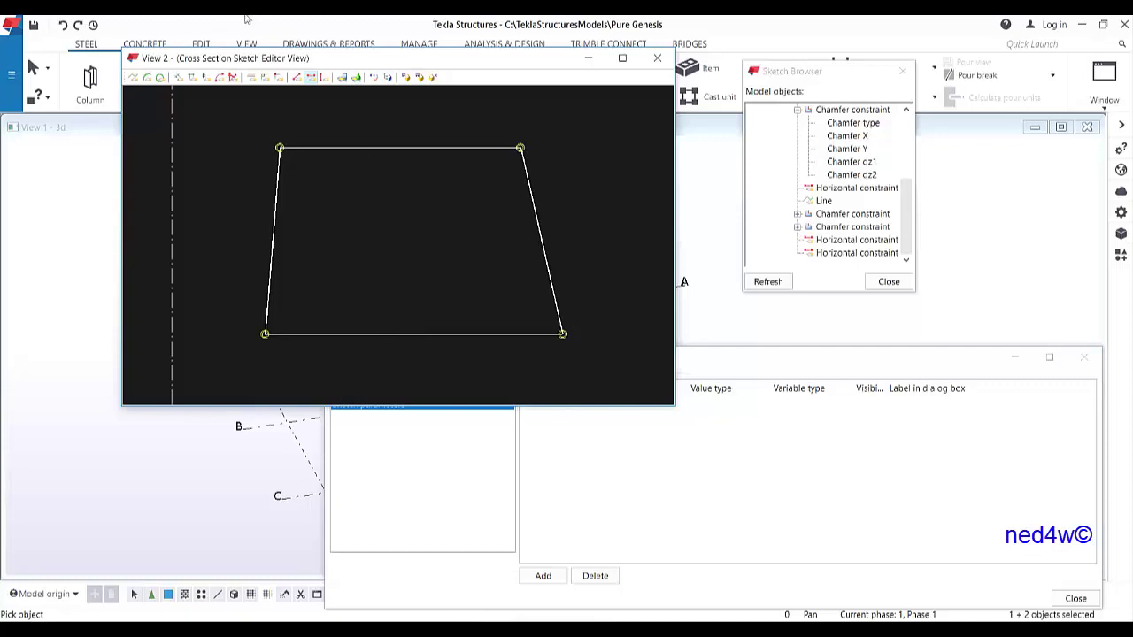
left_click(326, 77)
left_click(273, 239)
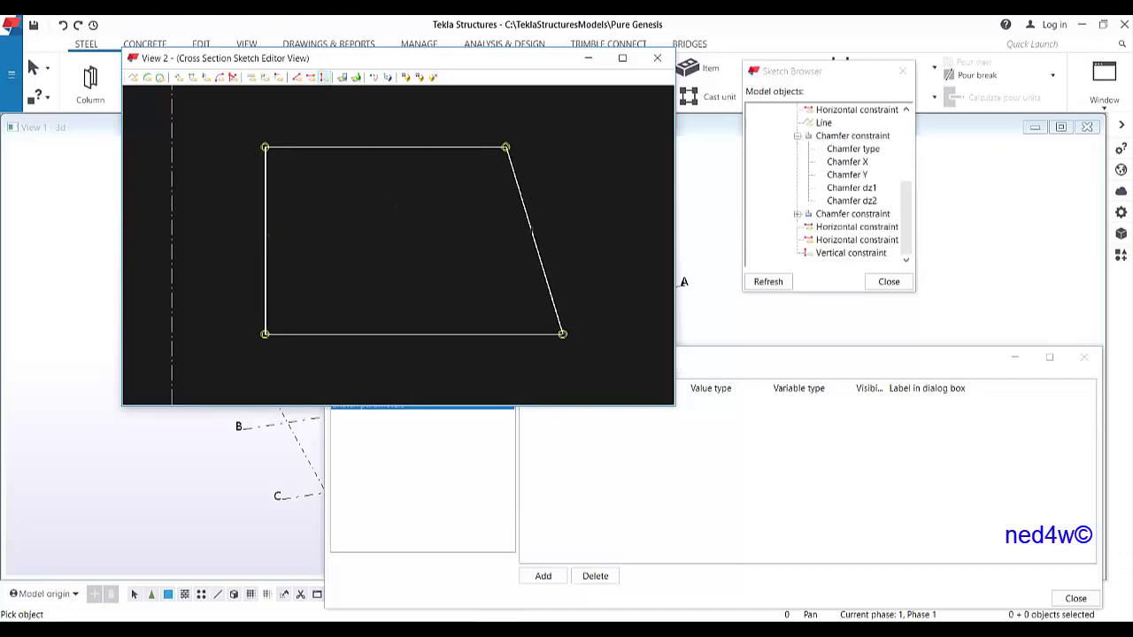
left_click(532, 233)
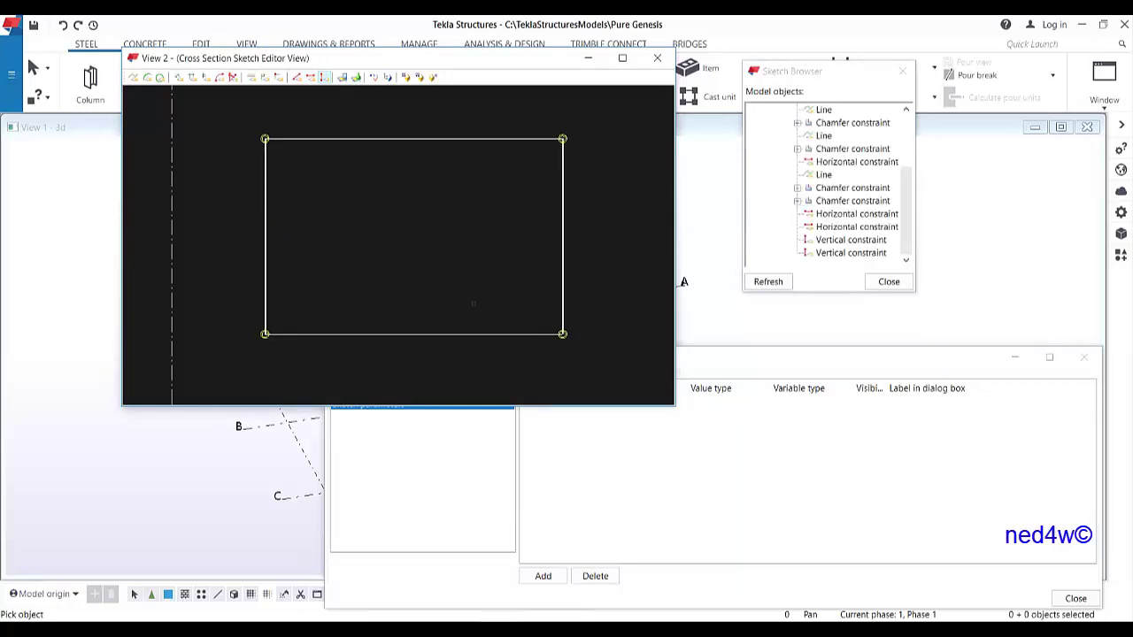
scroll(449, 249, "down", 2)
right_click(437, 154)
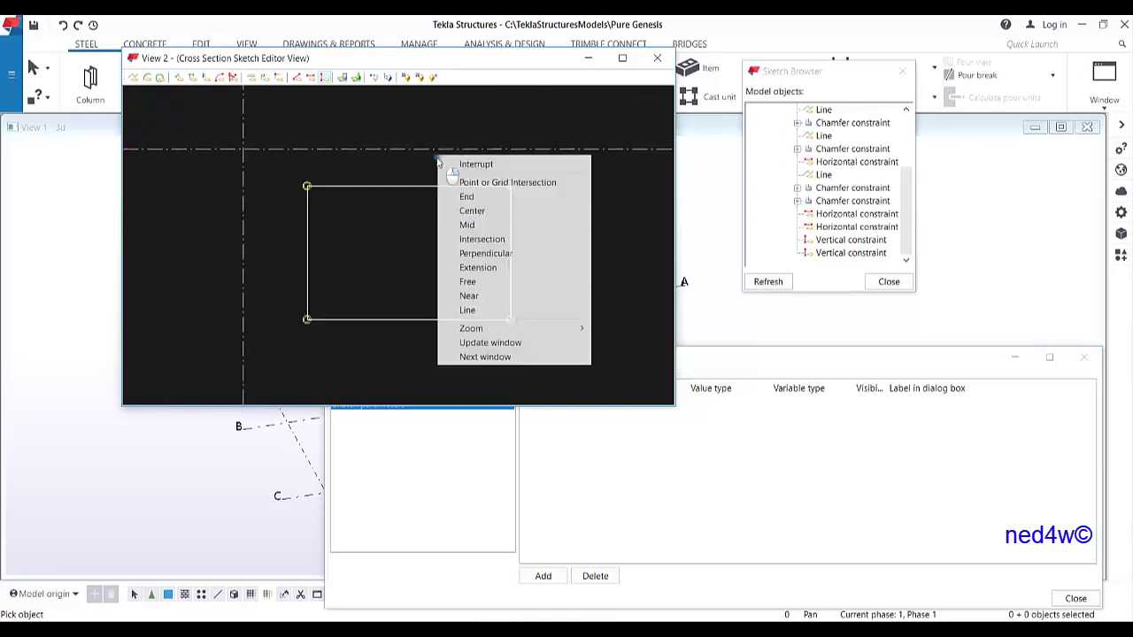
left_click(483, 220)
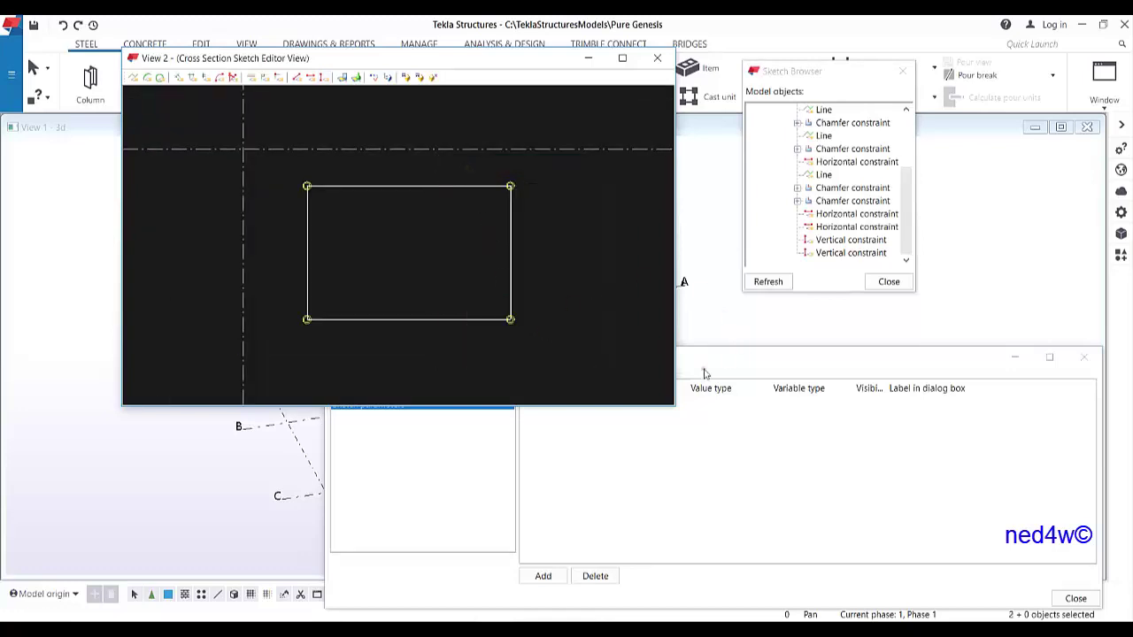
left_click_drag(479, 59, 454, 43)
mouse_move(729, 362)
left_mouse_down()
mouse_move(715, 365)
mouse_move(719, 378)
left_mouse_up()
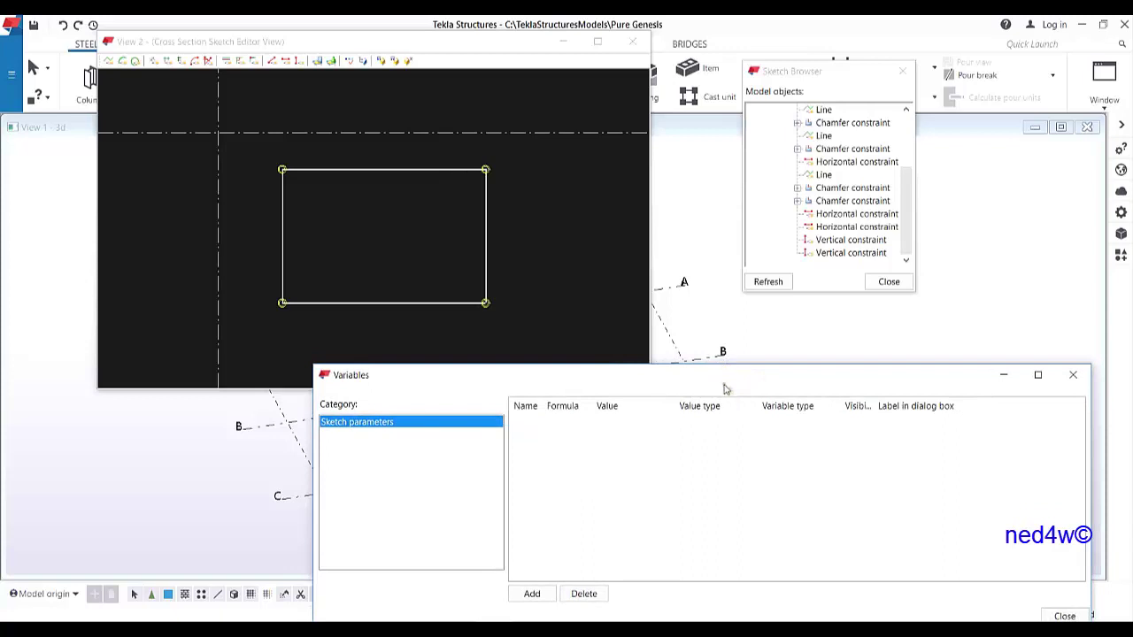
Step: Add a horizontal distance dimension b1 (309.44) between the top corners
left_click(417, 245)
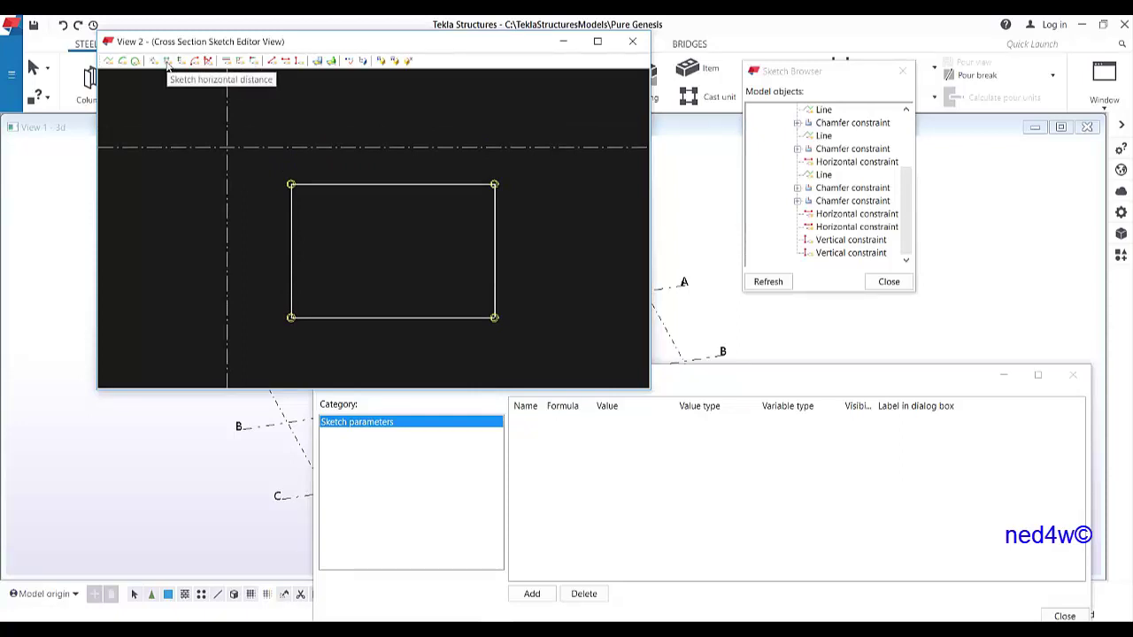
left_click(167, 61)
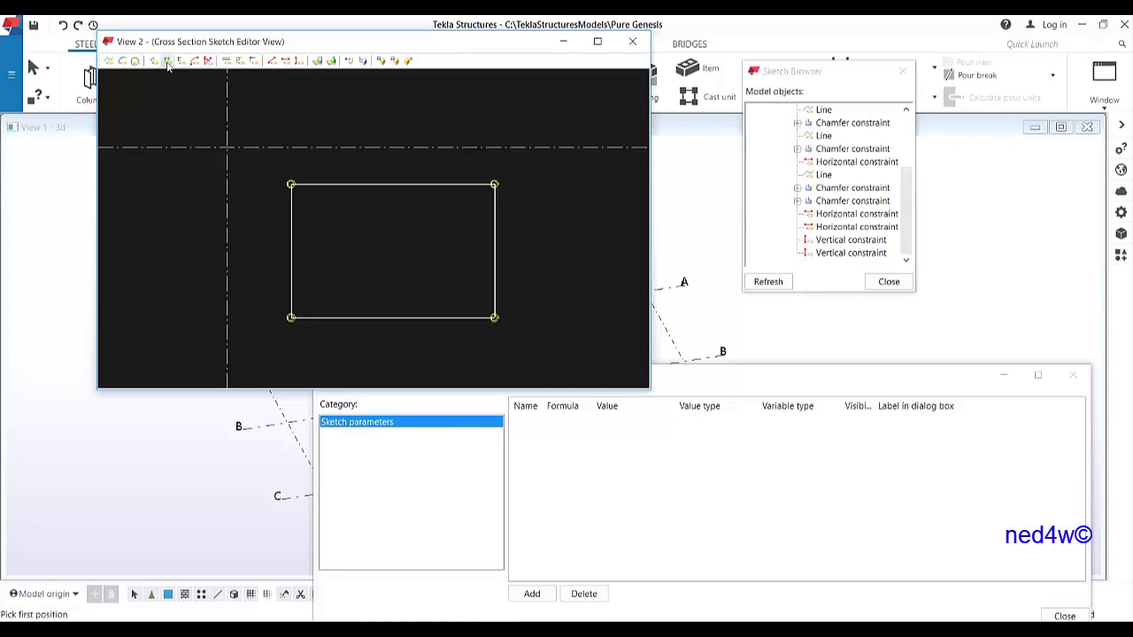
left_click(291, 184)
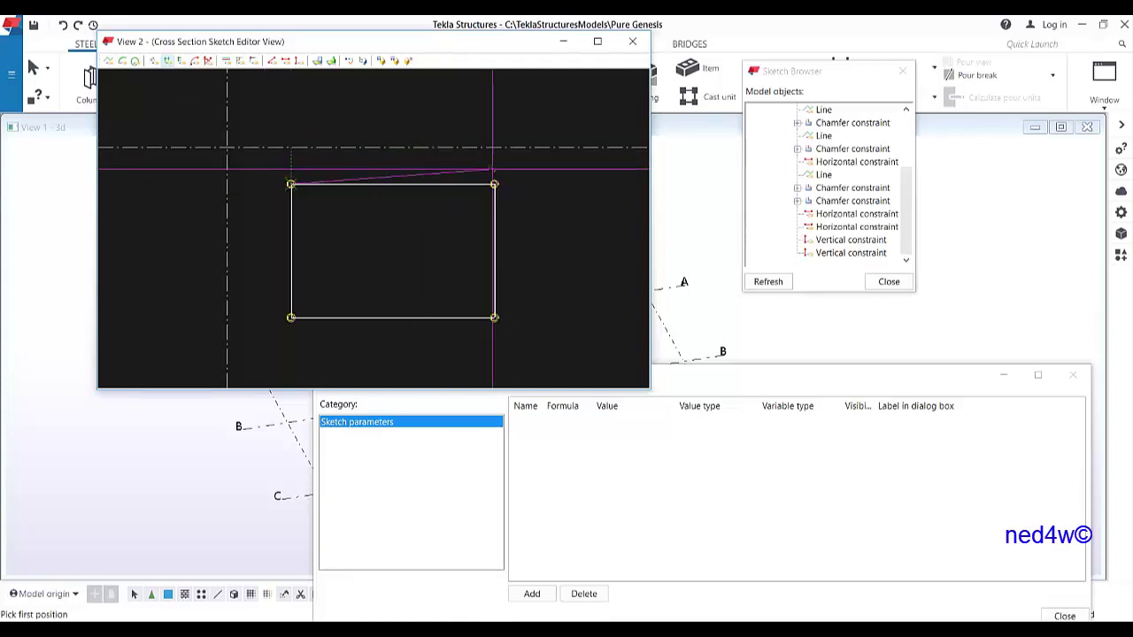
left_click(494, 184)
left_click(450, 105)
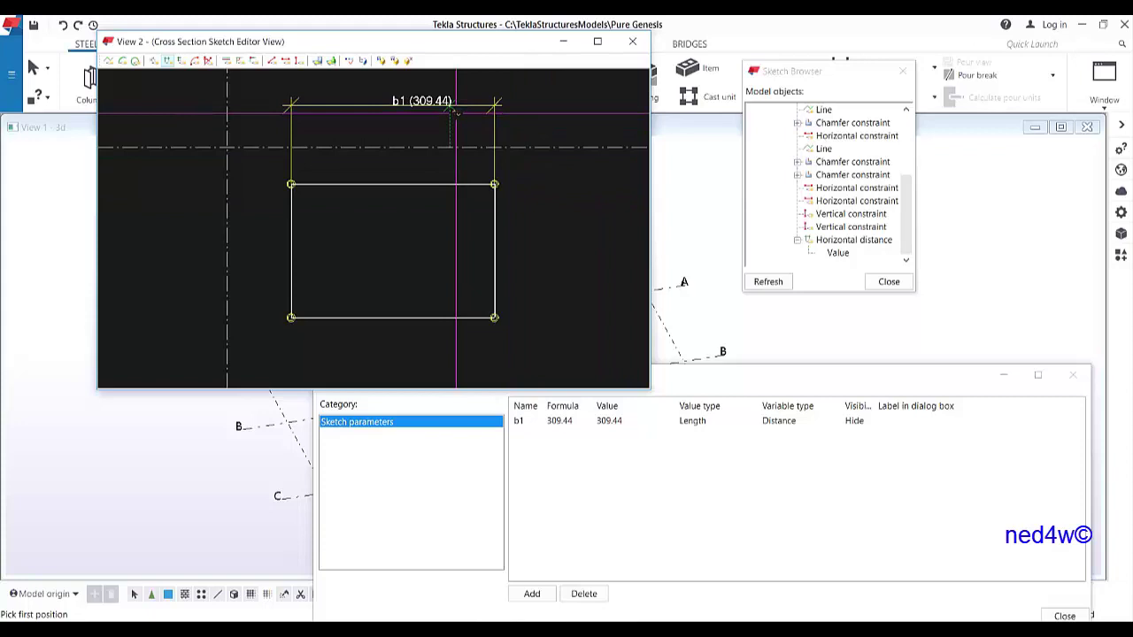
Step: Add a vertical distance dimension h1 (203.49) along the left side
left_click(178, 61)
left_click(291, 184)
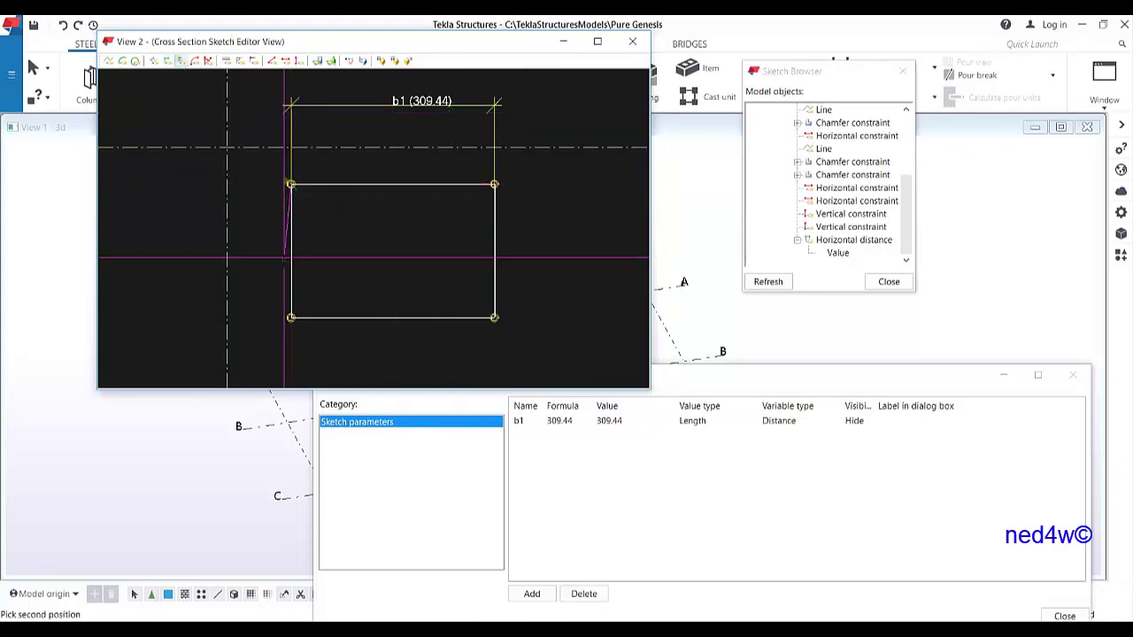
left_click(290, 317)
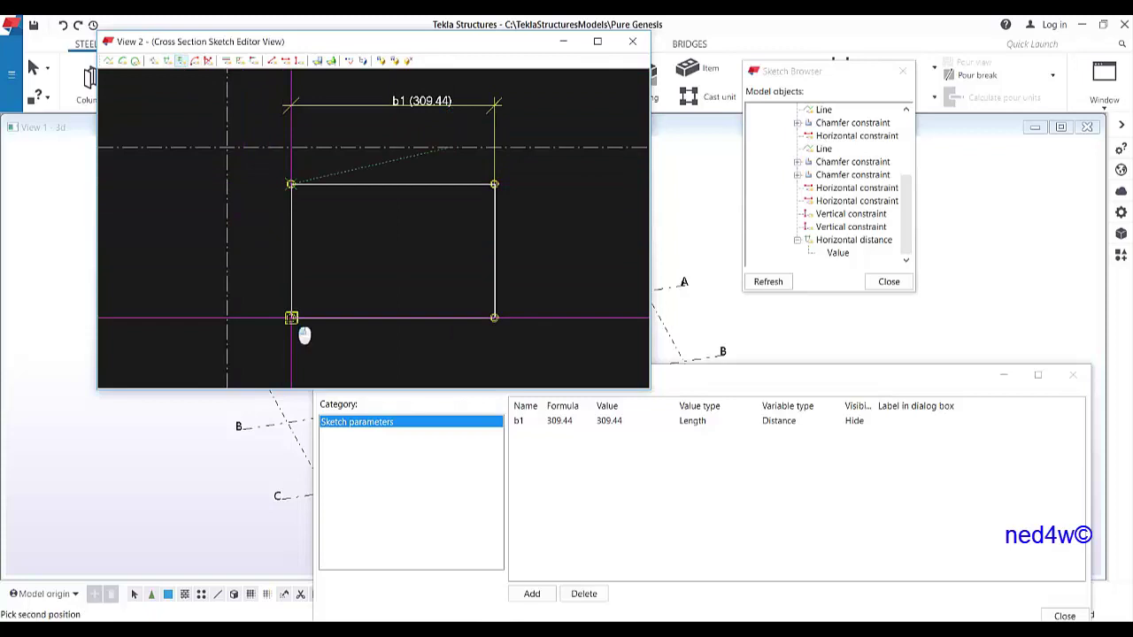
left_click(175, 255)
right_click(353, 234)
left_click(368, 241)
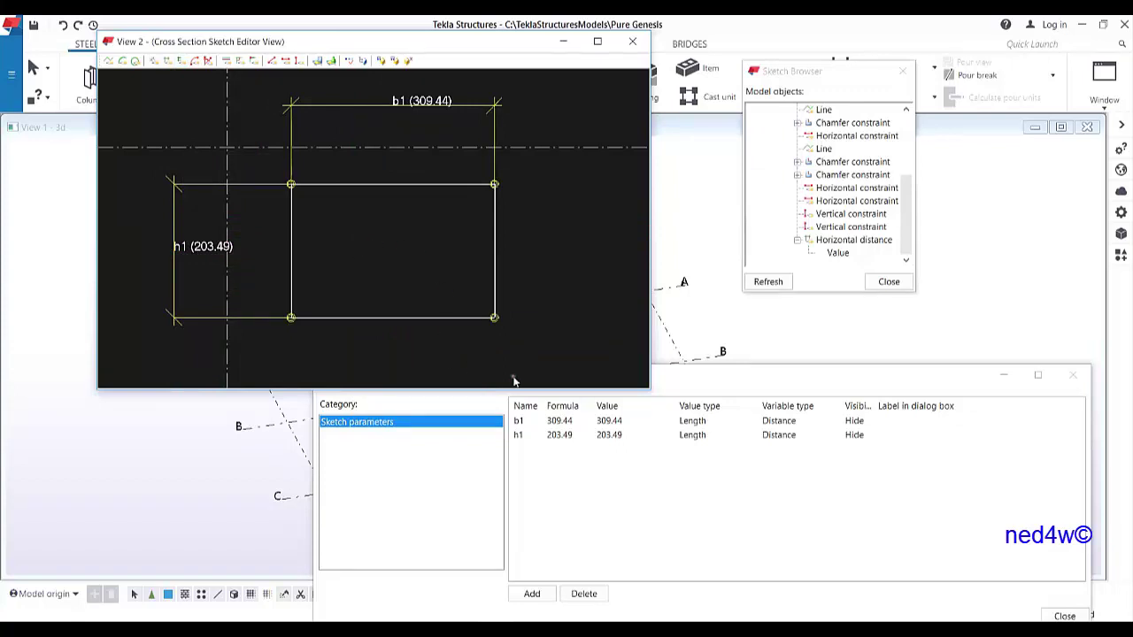
Step: Change the b1 formula from 309.44 to 100
left_click(573, 427)
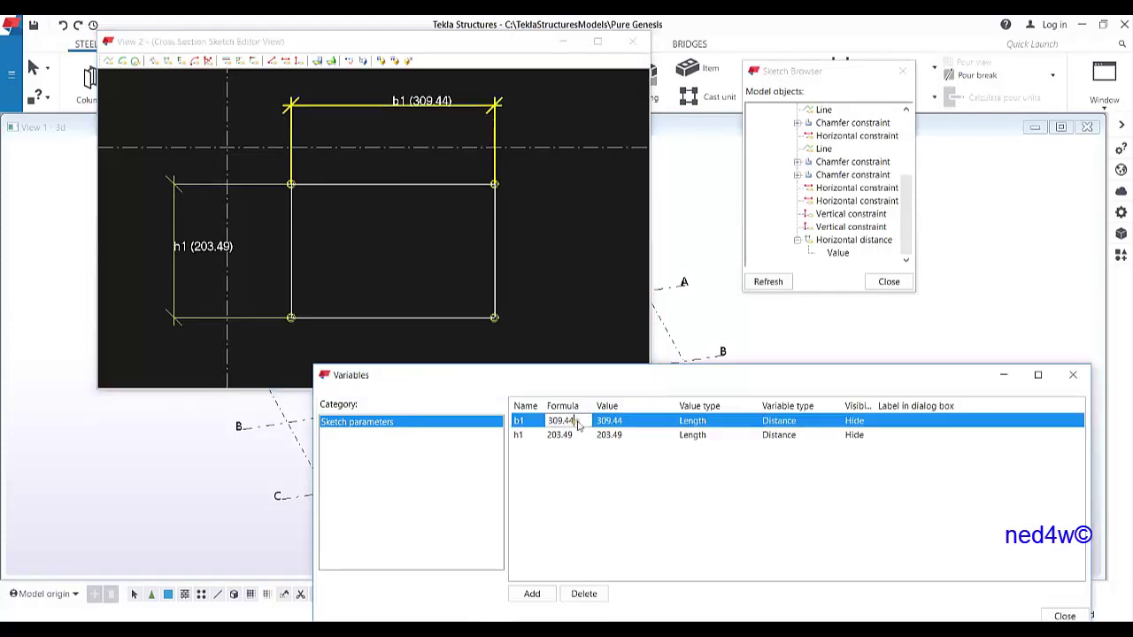
left_click_drag(582, 425, 522, 425)
type("100")
key("Return")
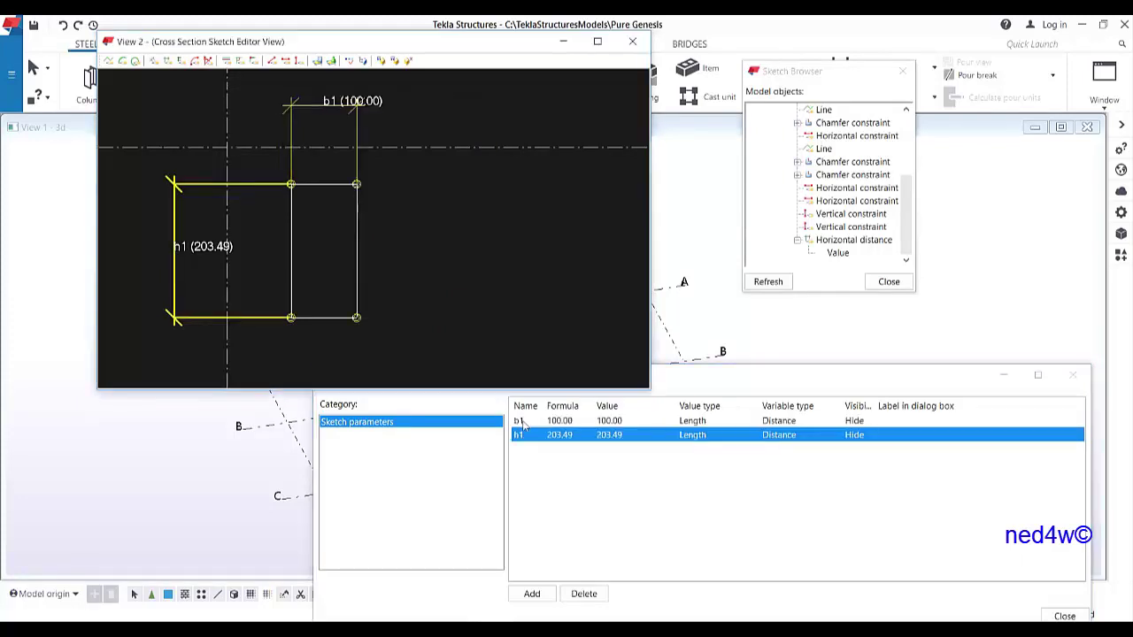
Step: Change the h1 formula from 203.49 to 50, giving a 100 by 50 rectangle
left_click(563, 435)
left_click_drag(580, 435, 536, 435)
type("50")
key("Return")
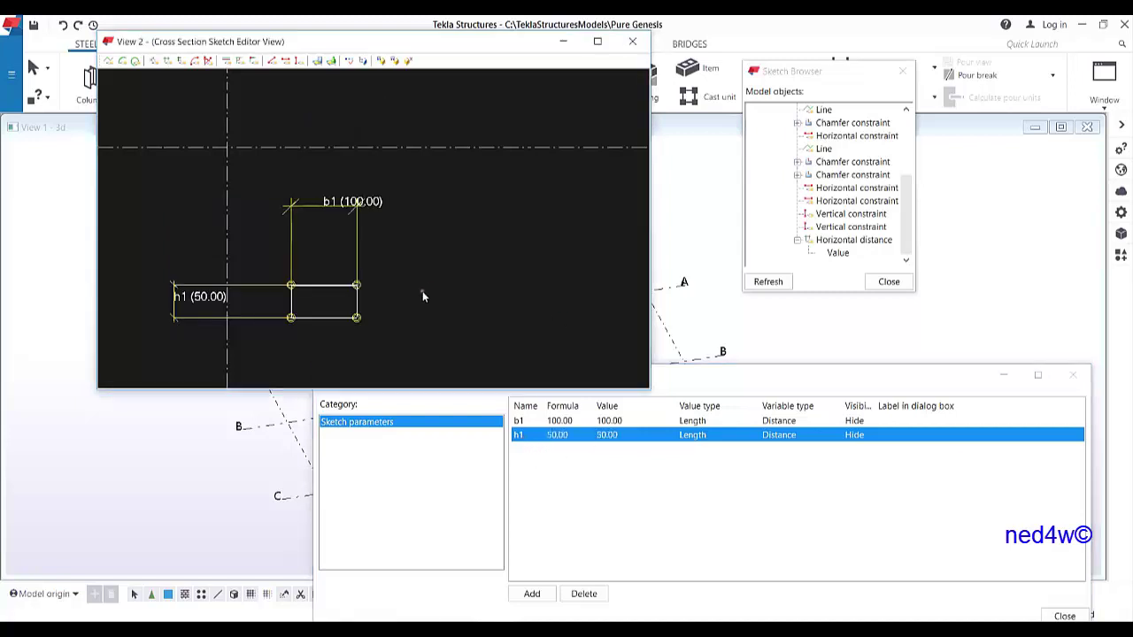
scroll(504, 270, "up", 4)
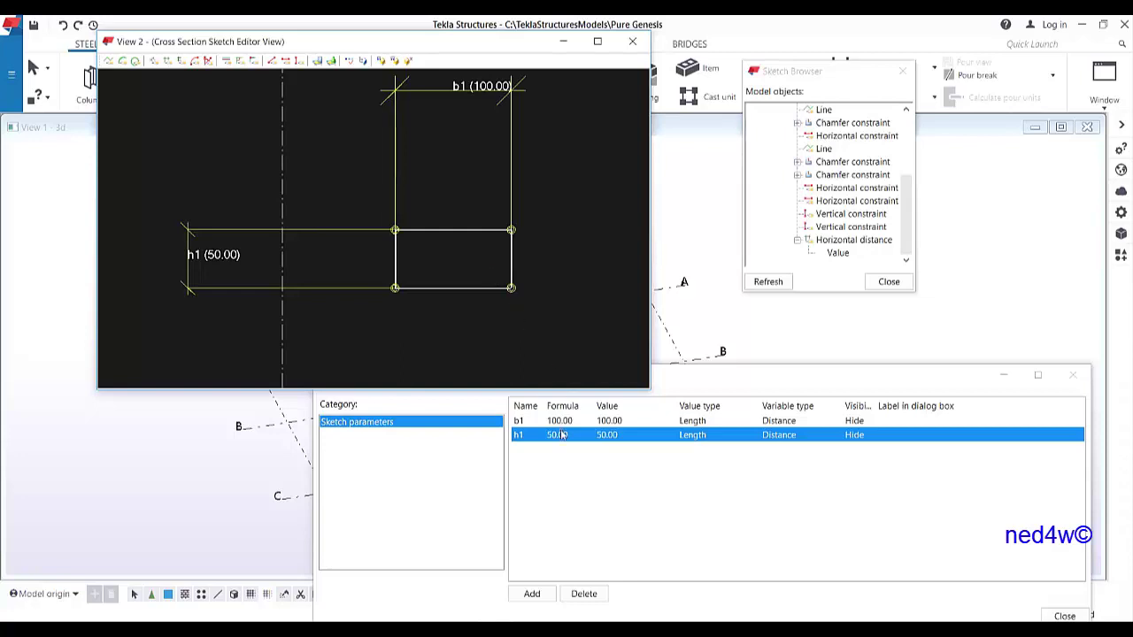
scroll(405, 318, "down", 3)
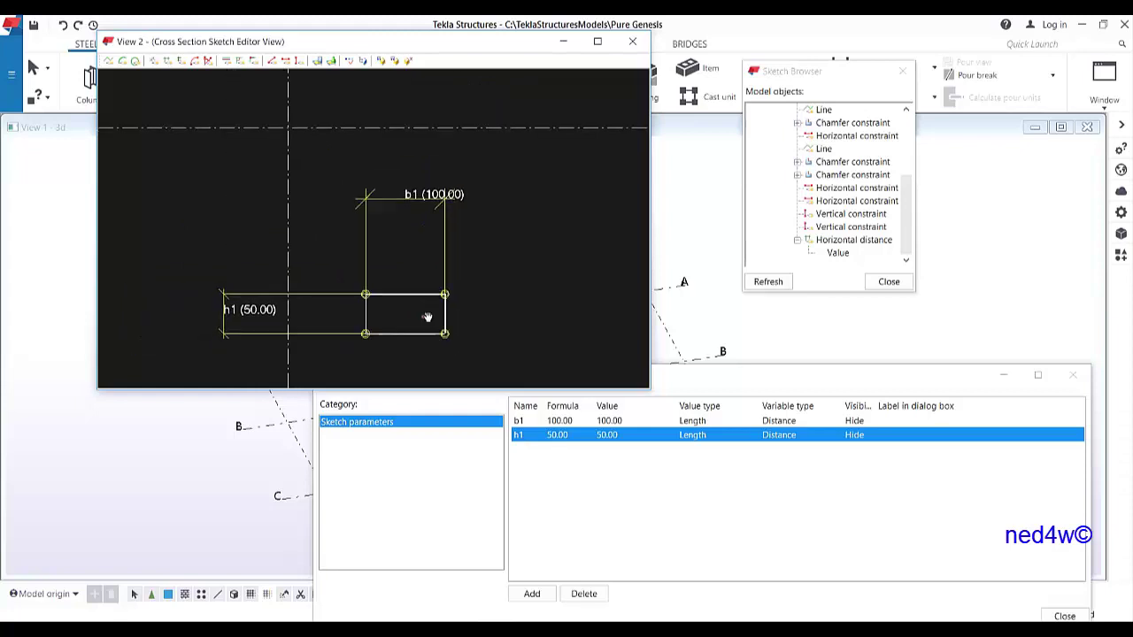
middle_click_drag(428, 314, 455, 297)
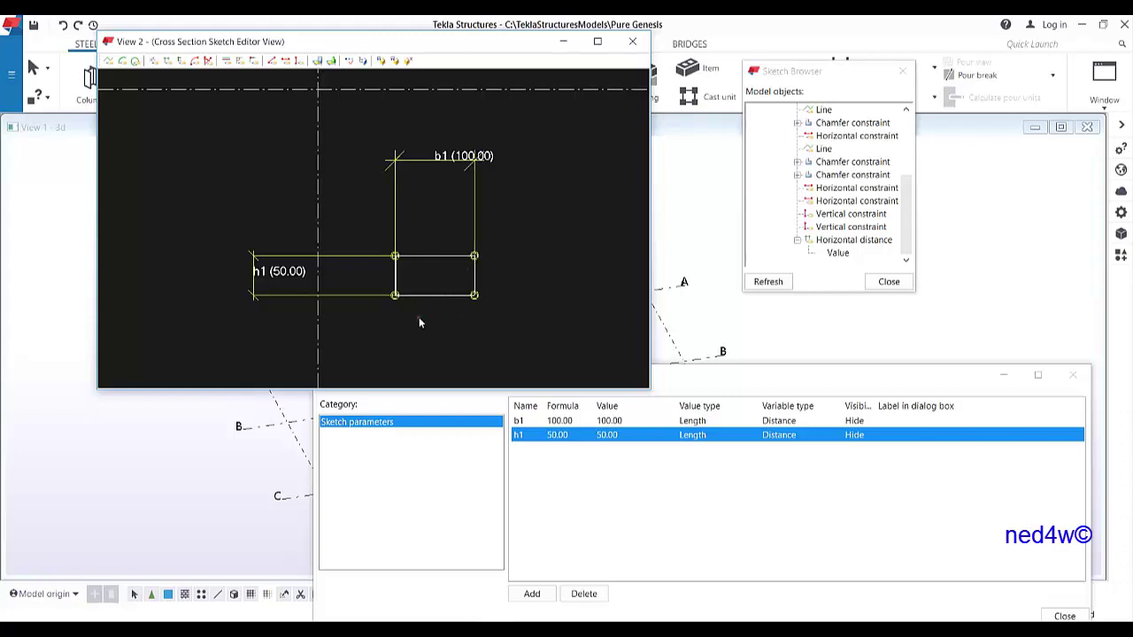
scroll(419, 316, "up", 2)
scroll(401, 262, "up", 2)
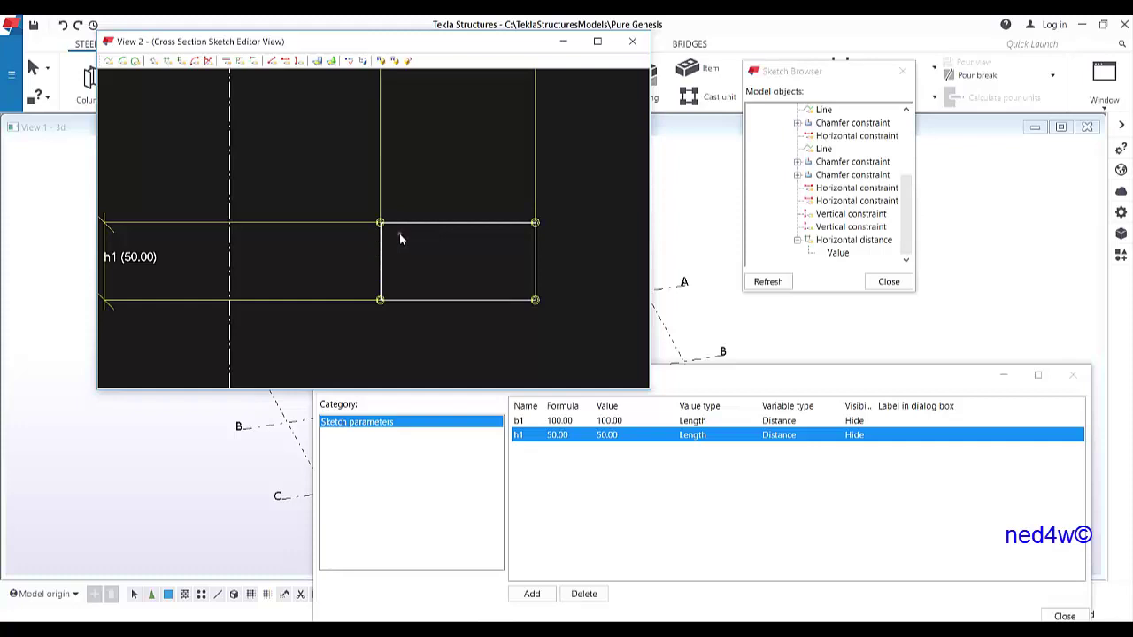
Step: Set the top-right corner chamfer to the rounded arc type with x = 25 and apply it
left_click(536, 223)
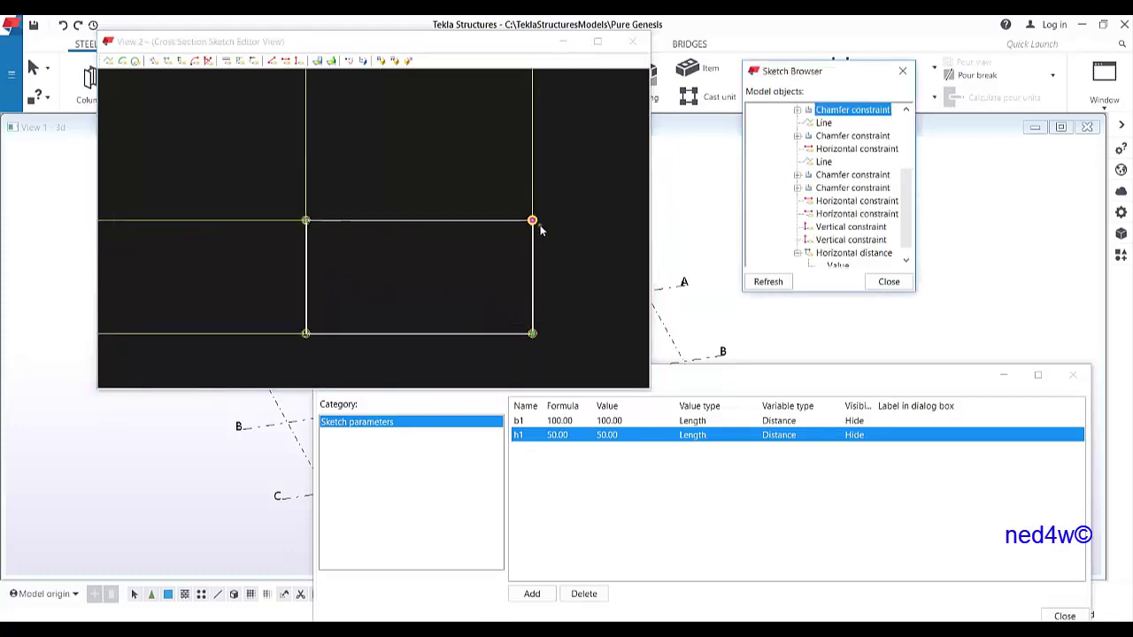
left_click_drag(535, 224, 502, 203)
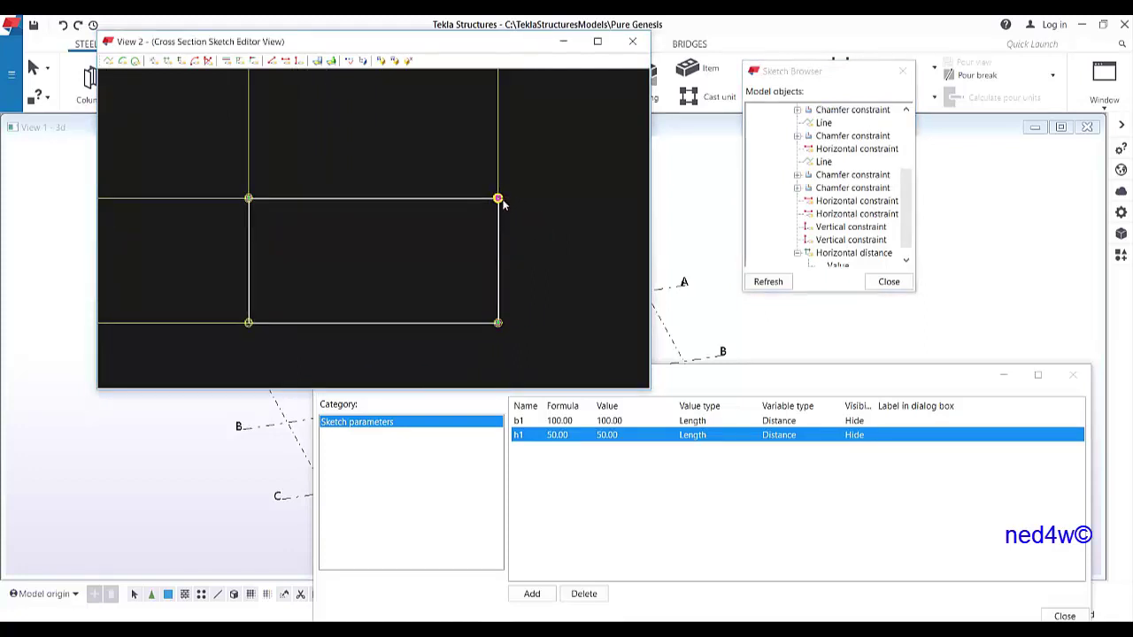
double_click(500, 200)
mouse_move(243, 177)
left_mouse_down()
mouse_move(292, 125)
mouse_move(512, 84)
mouse_move(728, 128)
mouse_move(734, 159)
left_mouse_up()
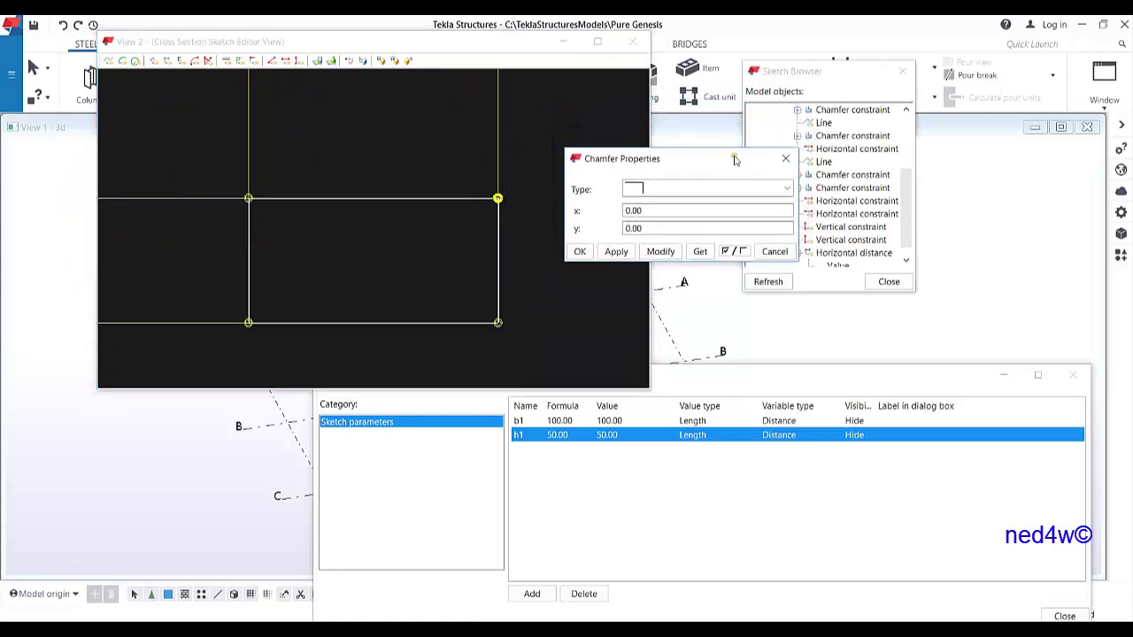
left_click(658, 191)
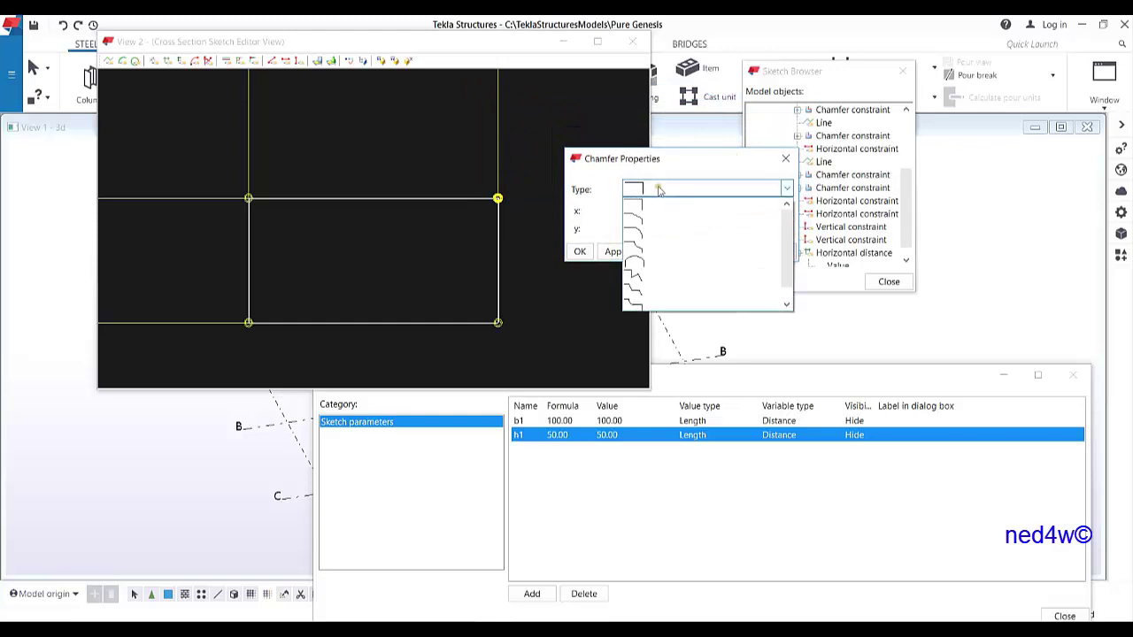
left_click(645, 234)
double_click(653, 214)
type("25")
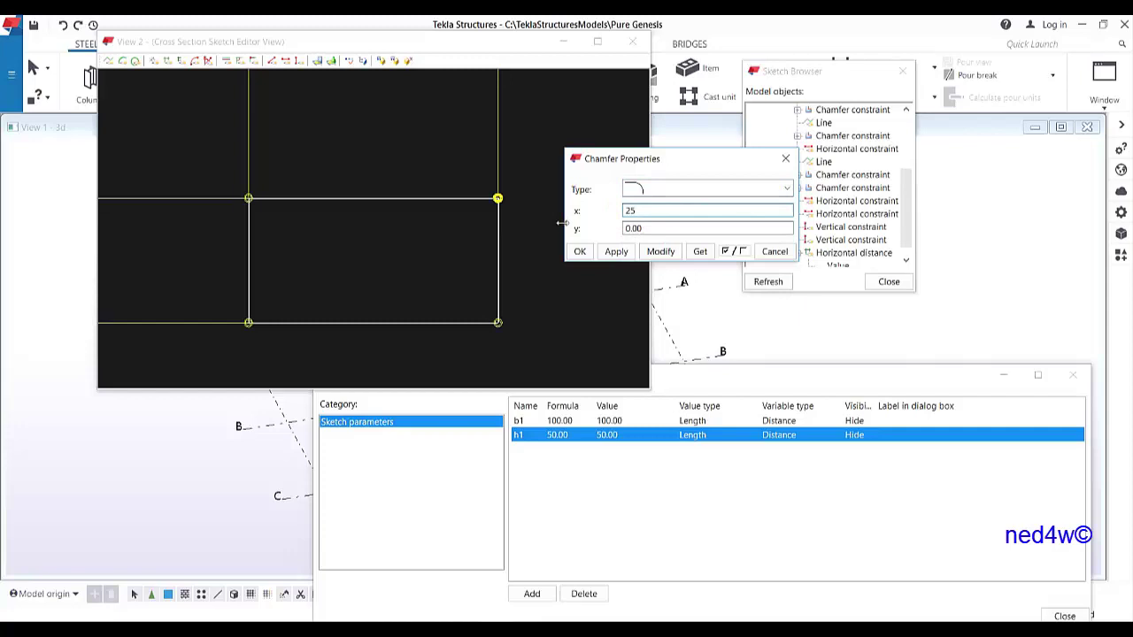
left_click(660, 251)
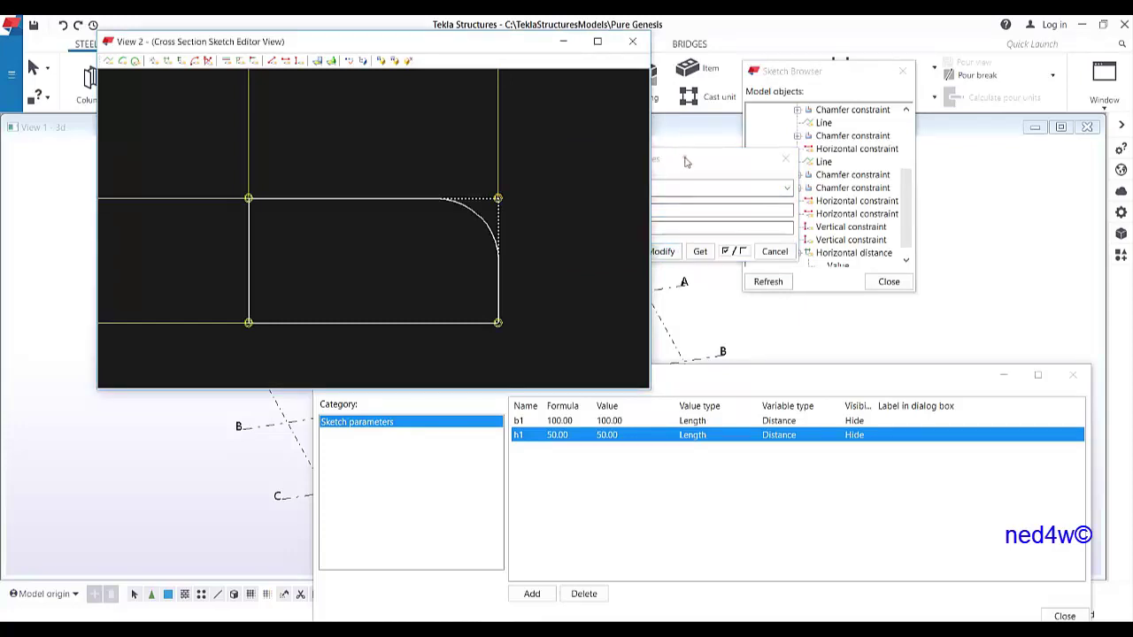
left_click_drag(686, 162, 782, 161)
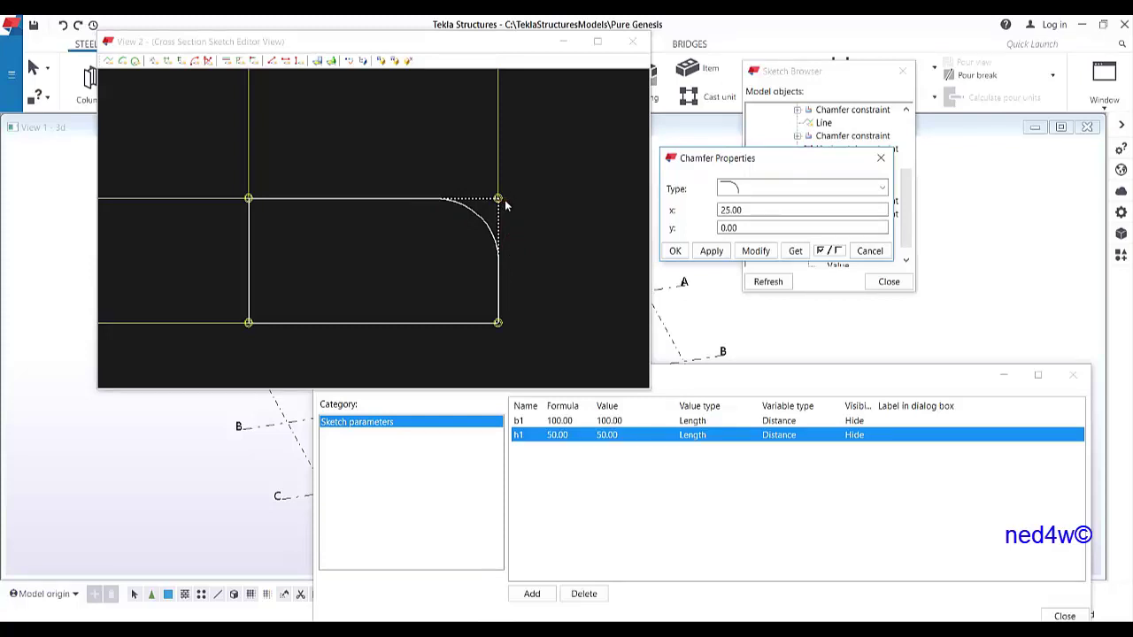
left_click(249, 198)
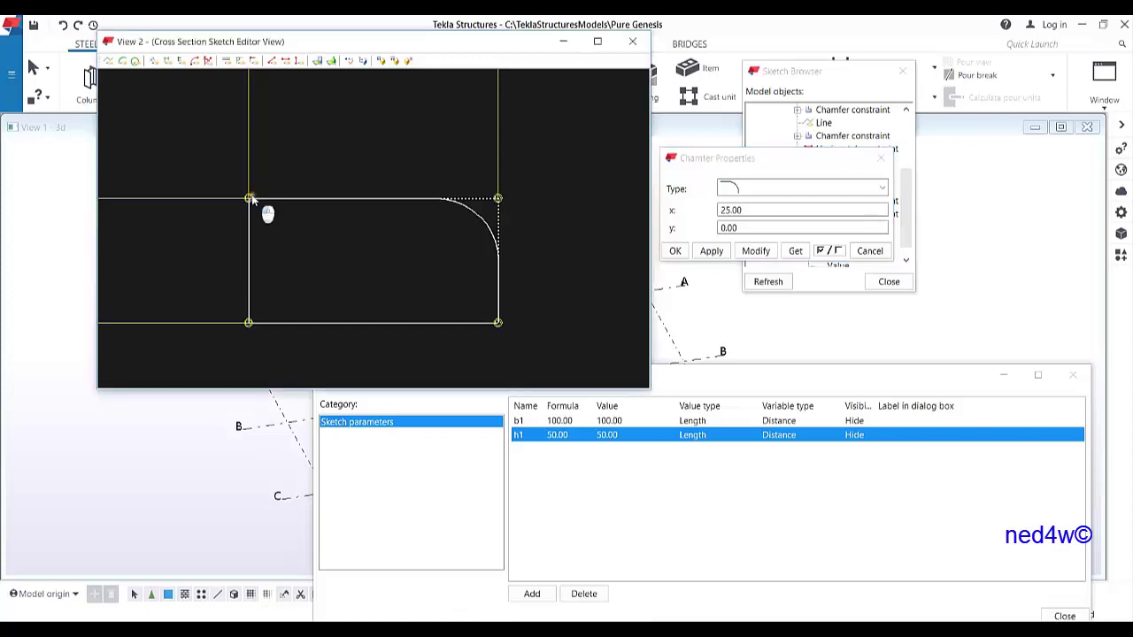
Step: Apply the 25 arc chamfer to the bottom-right and bottom-left corners
left_click(249, 324)
left_click(499, 324)
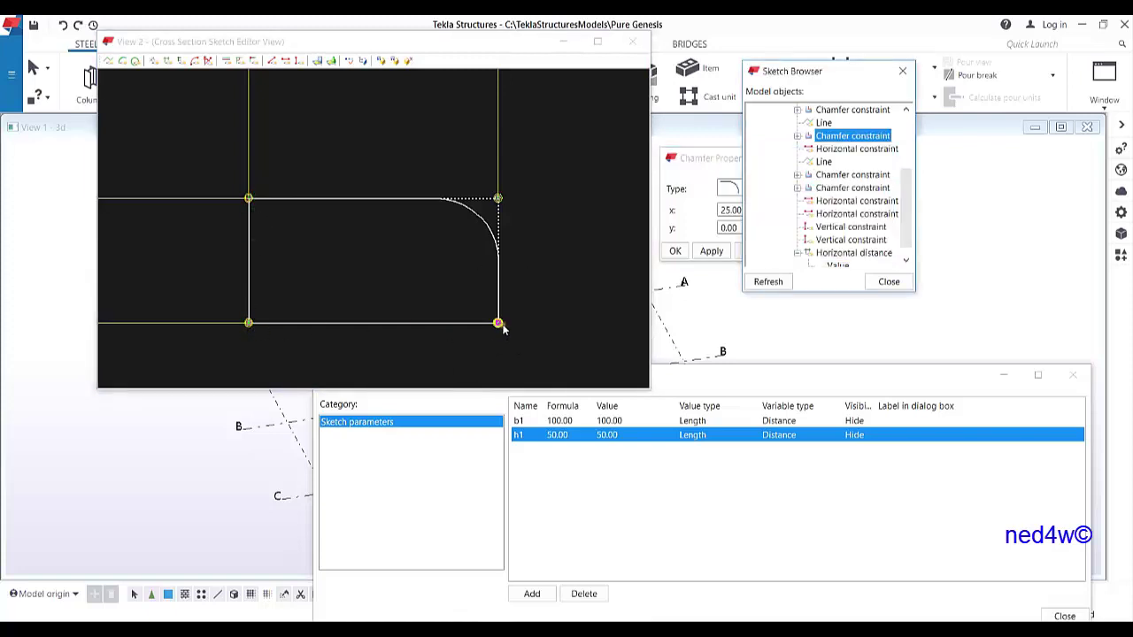
left_click_drag(708, 154, 653, 218)
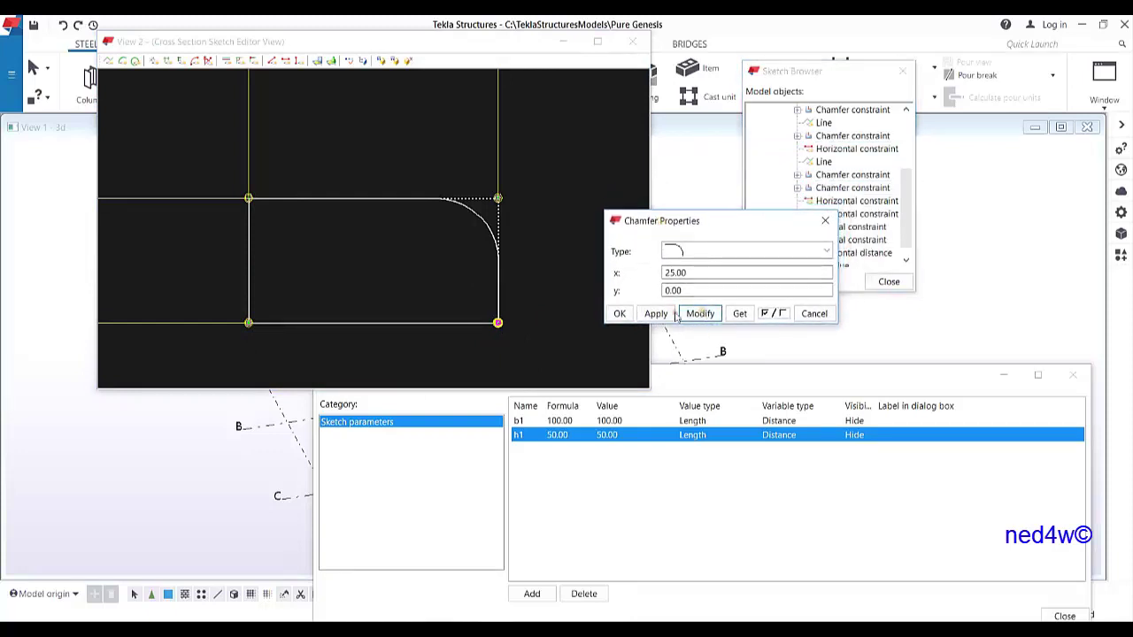
left_click(499, 325)
left_click(699, 314)
left_click(249, 324)
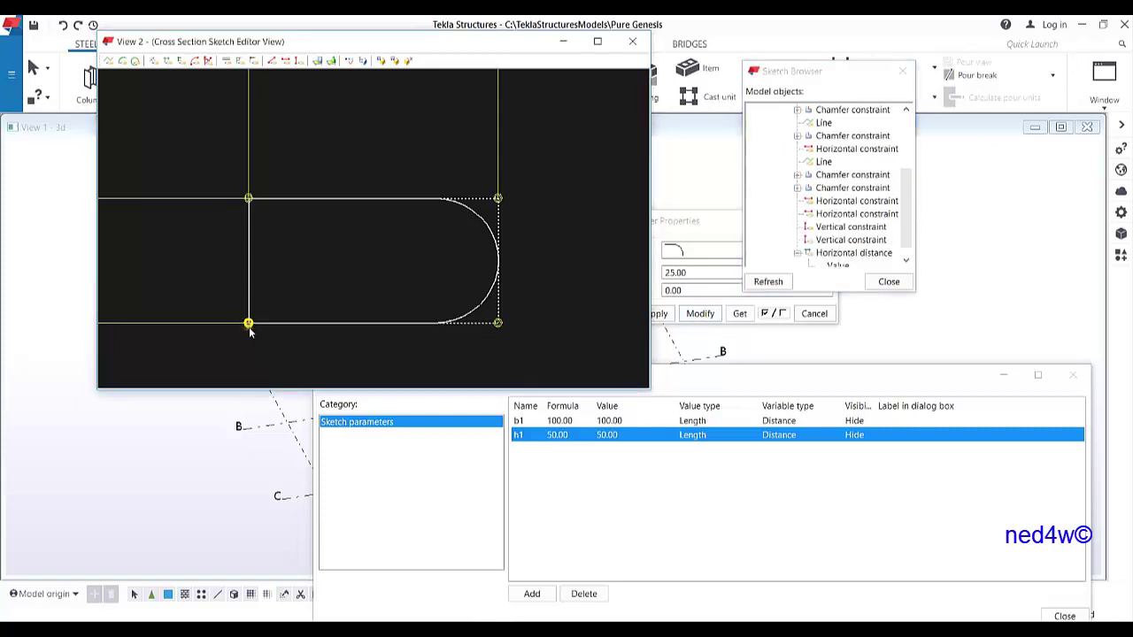
left_click(699, 314)
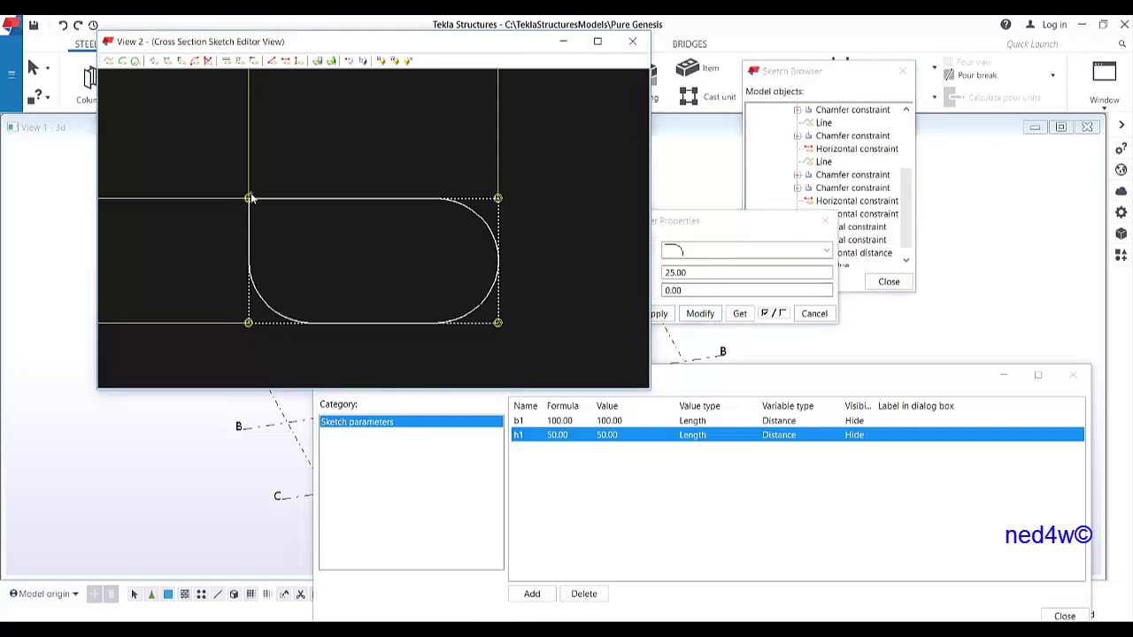
Step: Apply the 25 arc chamfer to the top-left corner and close Chamfer Properties
left_click(249, 198)
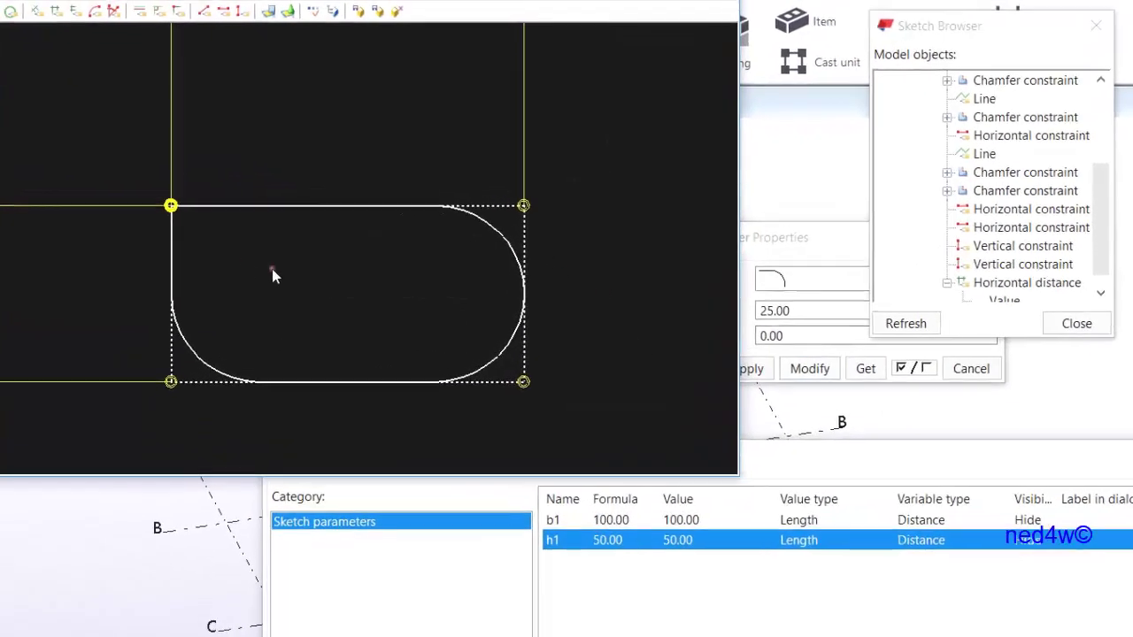
left_click(197, 181)
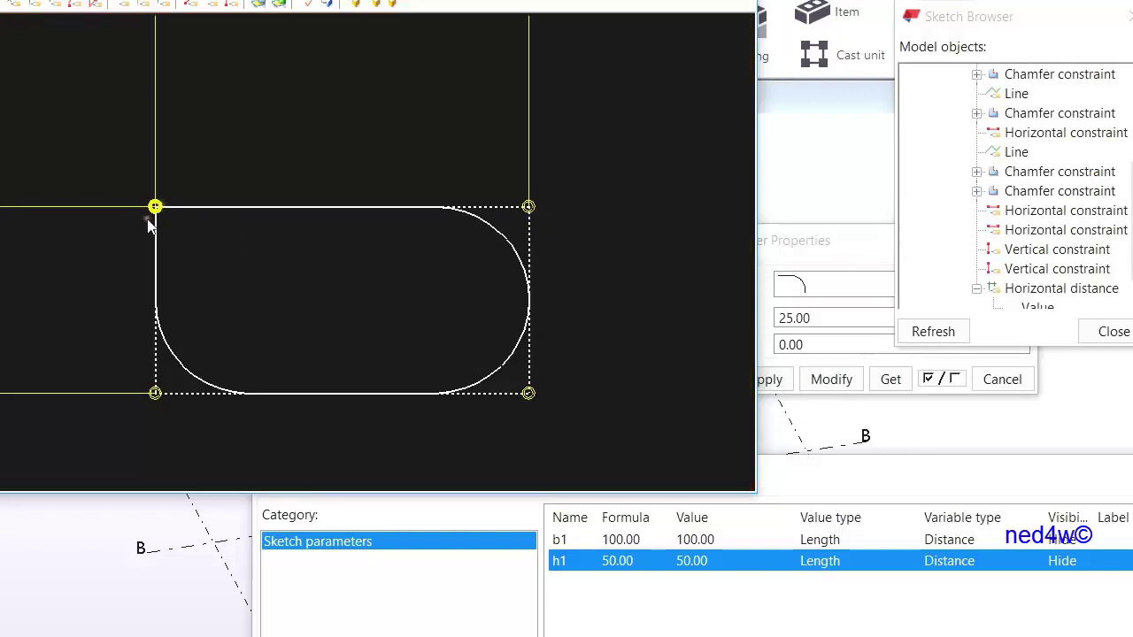
left_click(156, 210)
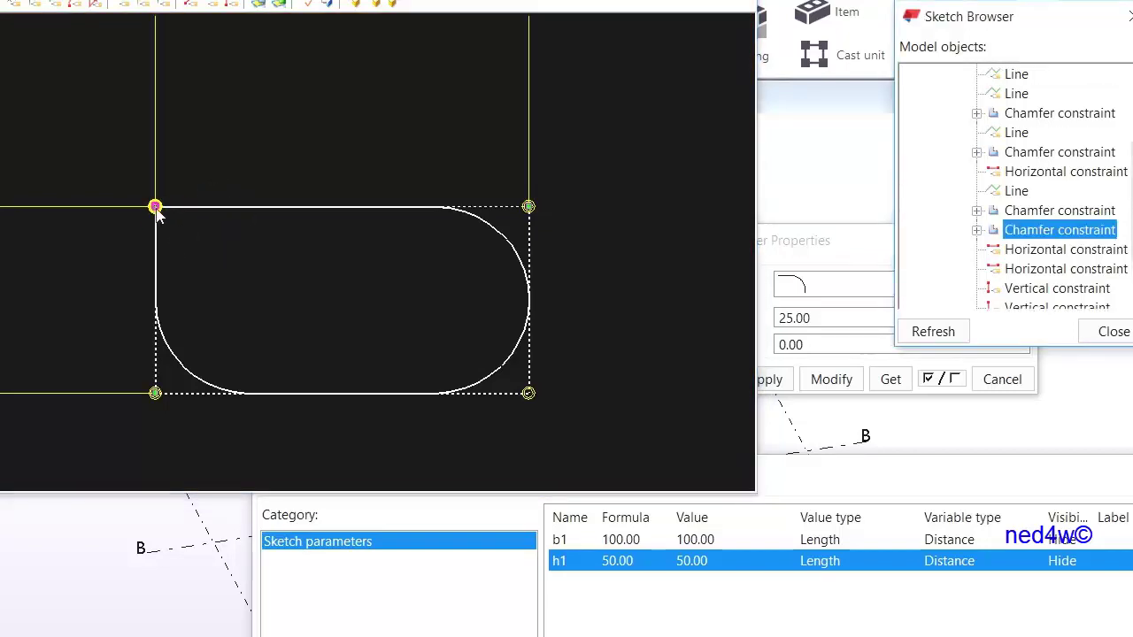
scroll(159, 208, "up", 2)
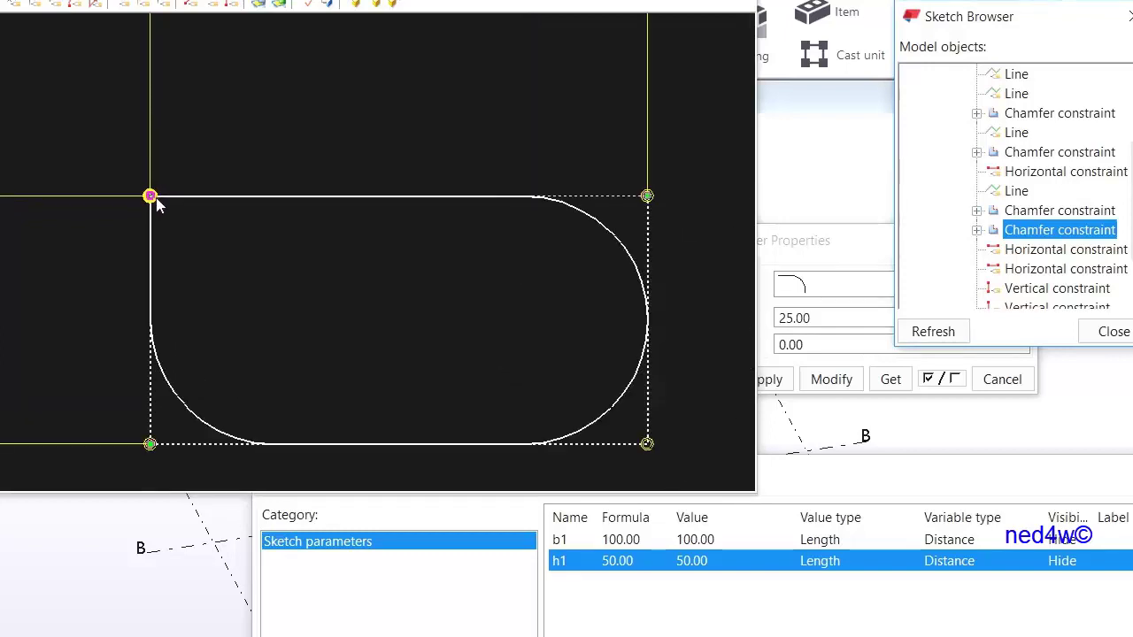
left_click(156, 205)
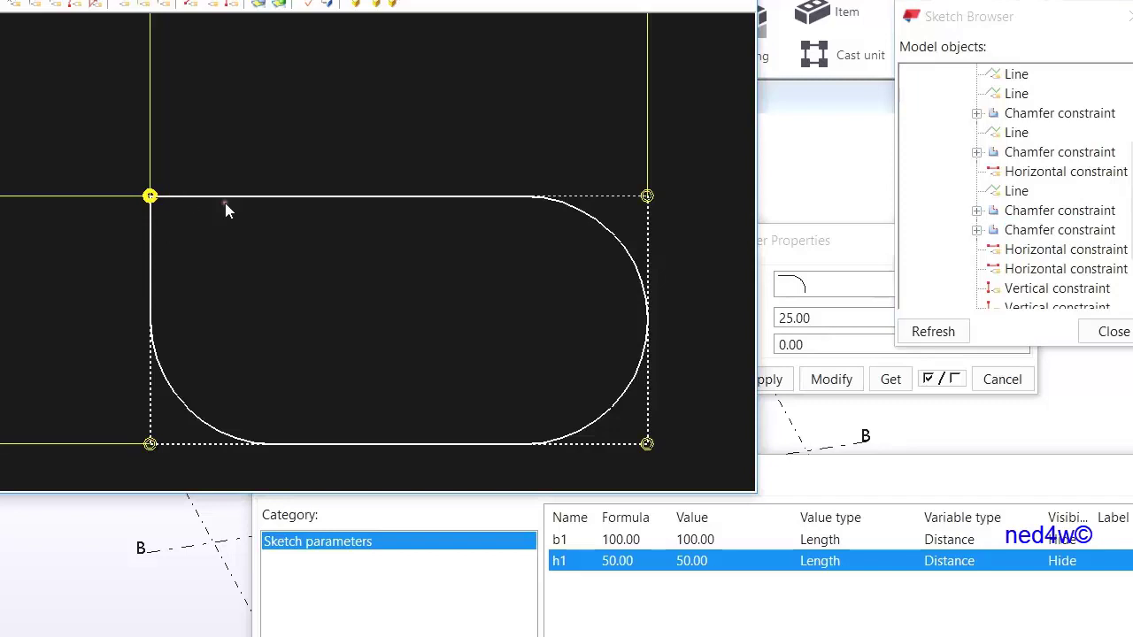
scroll(225, 207, "down", 1)
left_click(818, 380)
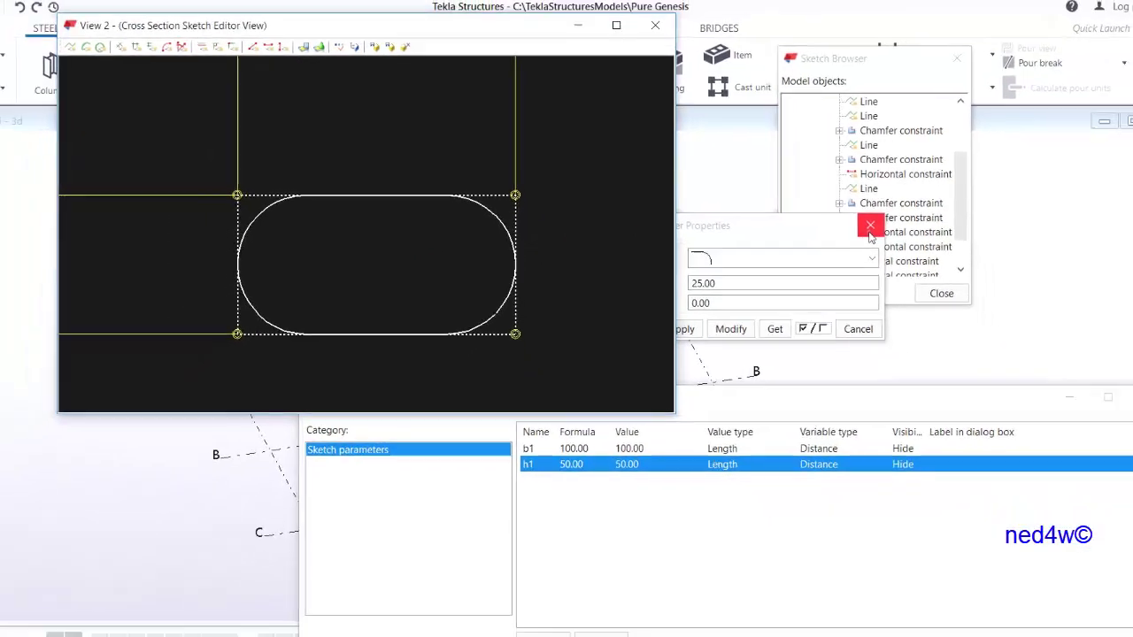
left_click(871, 226)
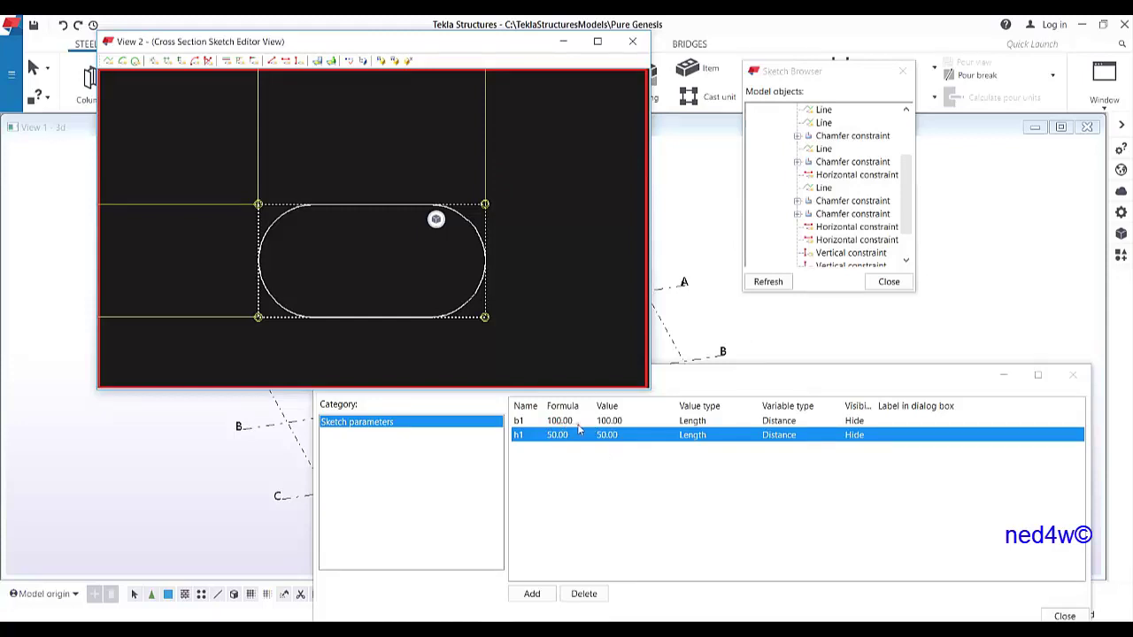
Step: Set the Visibility of b1 and h1 to Show
left_click(855, 421)
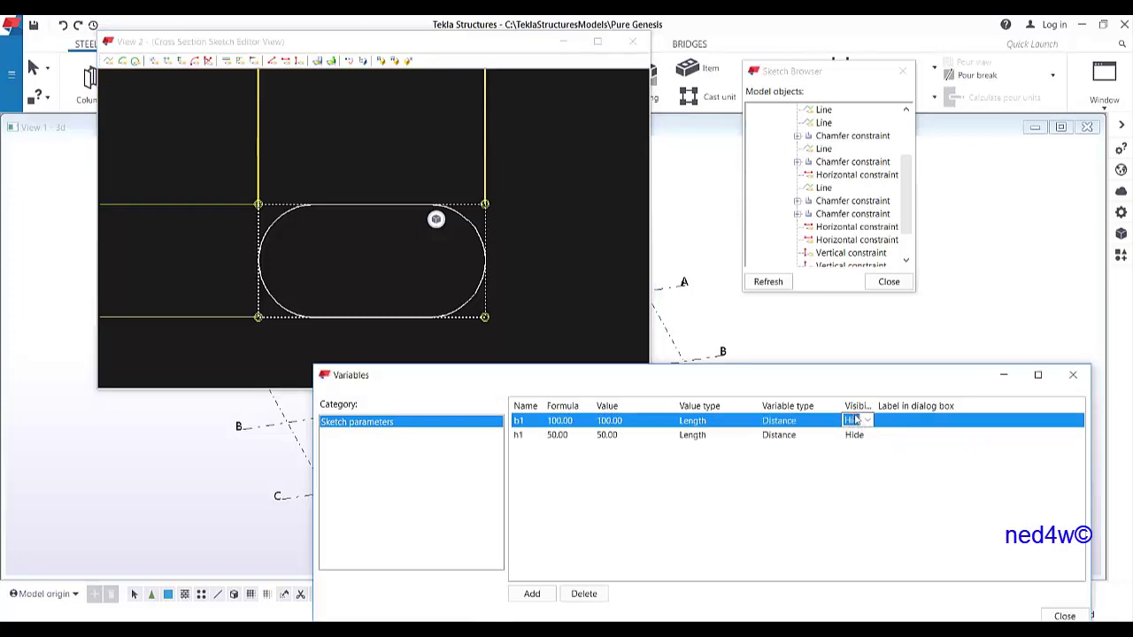
left_click(868, 421)
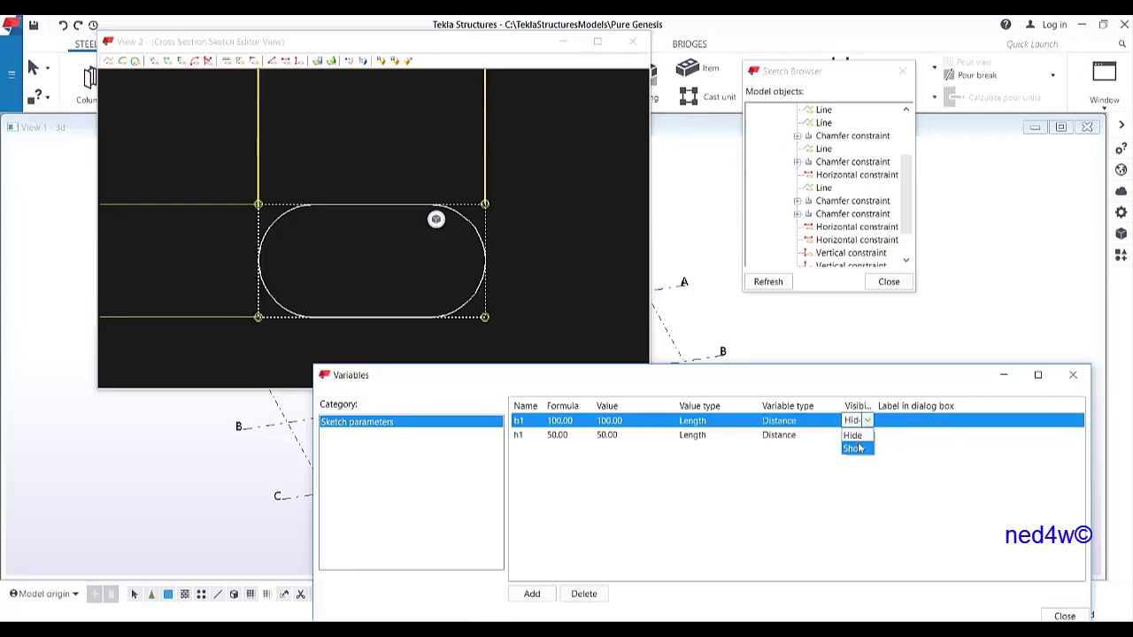
left_click(859, 447)
left_click(857, 435)
left_click(867, 434)
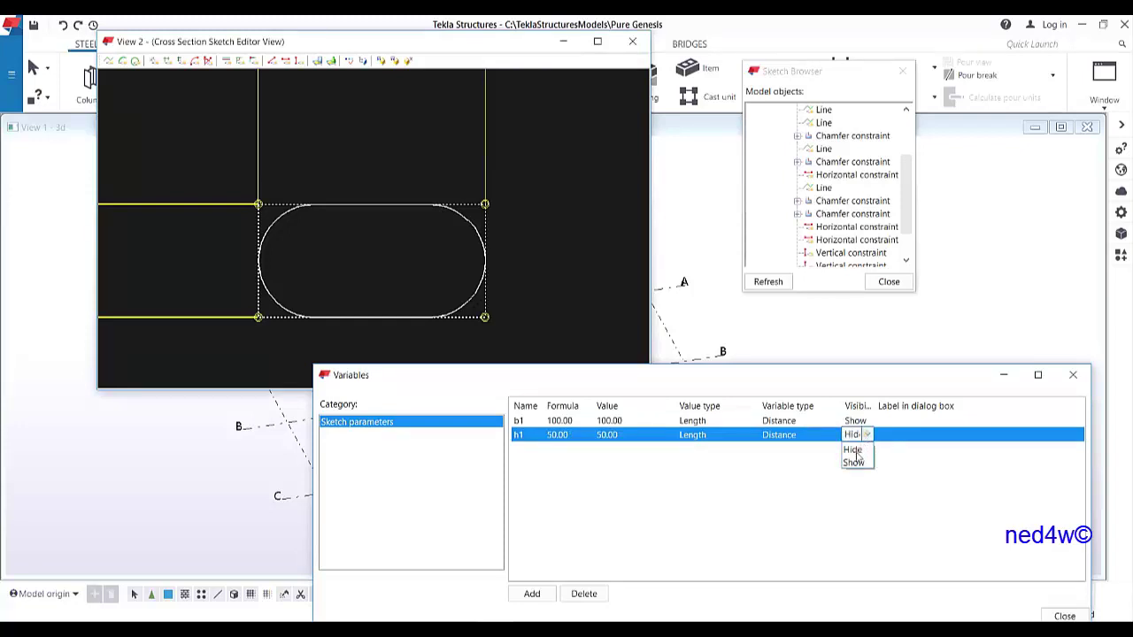
left_click(854, 463)
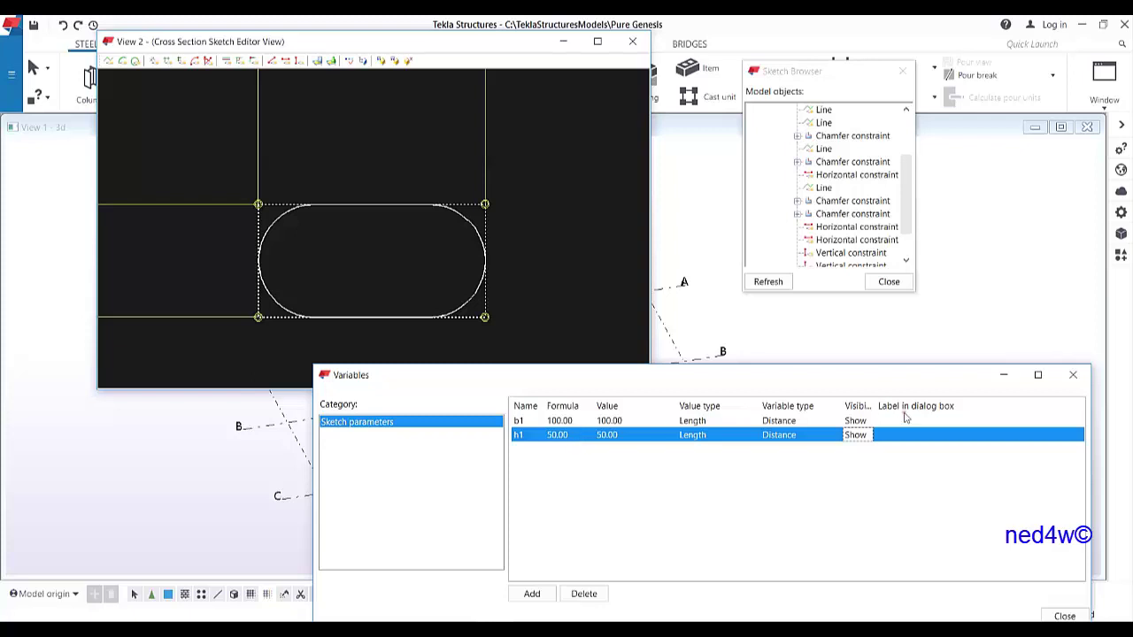
Step: Label b1 as 'Length' and h1 as 'Width' in the dialog label column
left_click(907, 422)
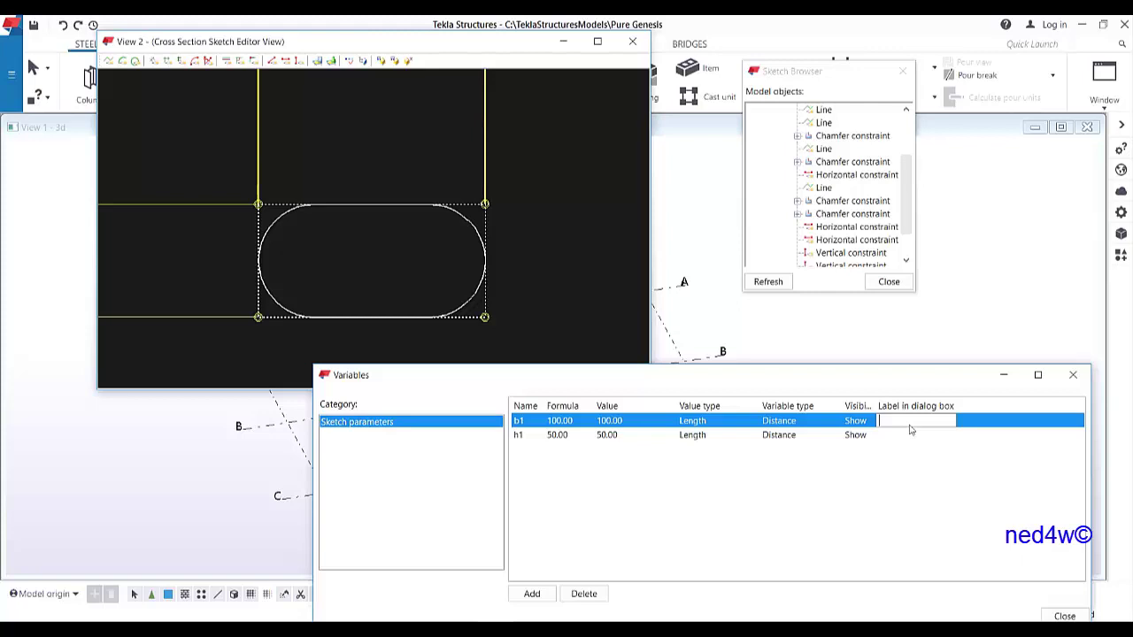
type("Legnth")
key("BackSpace")
key("BackSpace")
key("BackSpace")
key("BackSpace")
type("ngth")
left_click(904, 435)
type("widt")
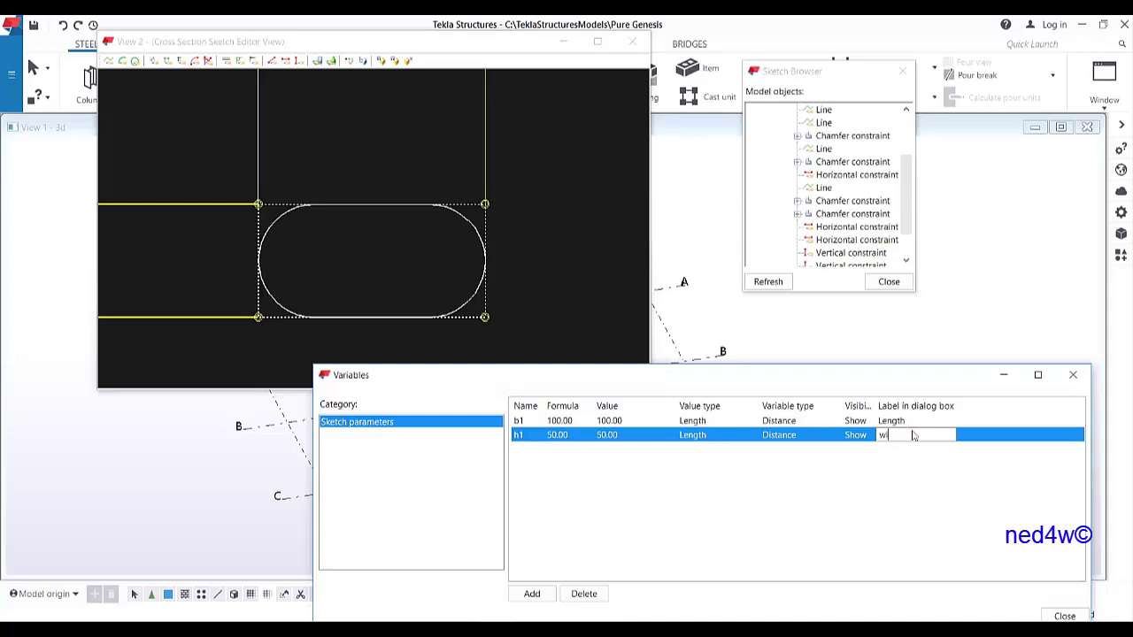
type("h")
left_click(880, 436)
type("W")
key("Delete")
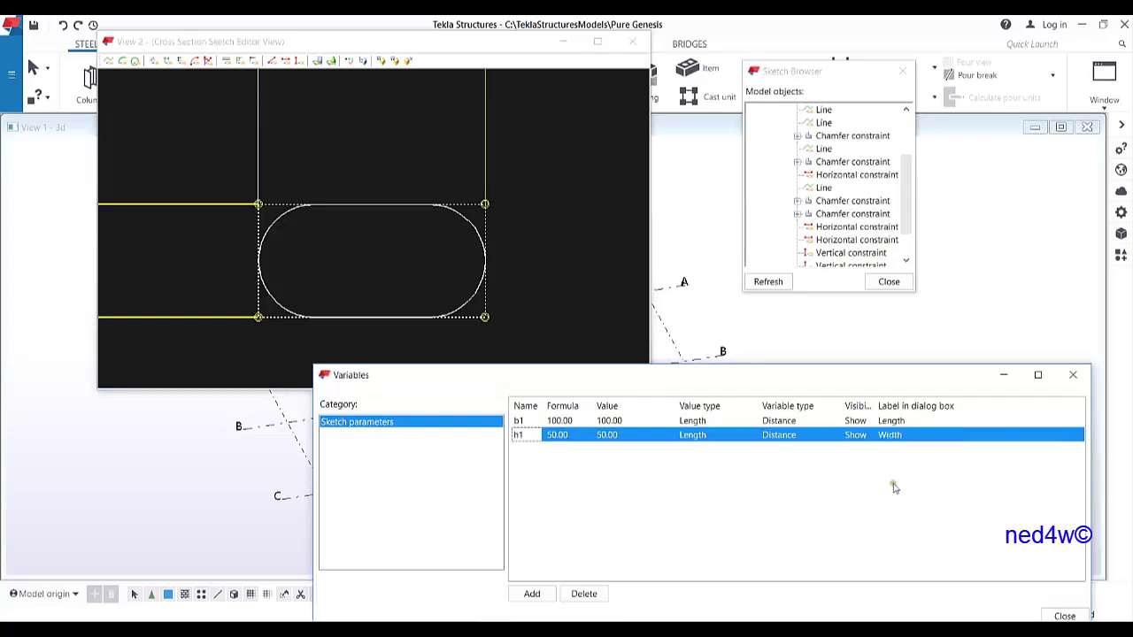
left_click(775, 489)
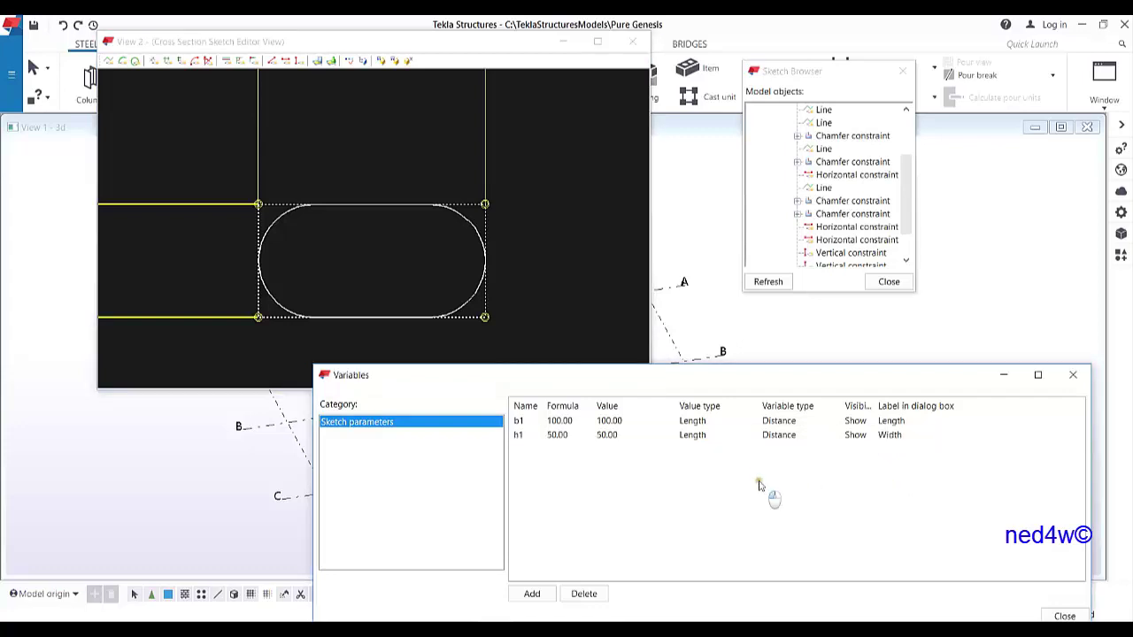
Step: Enlarge and move the Sketch Browser aside, and bring the Variables list with b1 and h1 forward
left_click(489, 320)
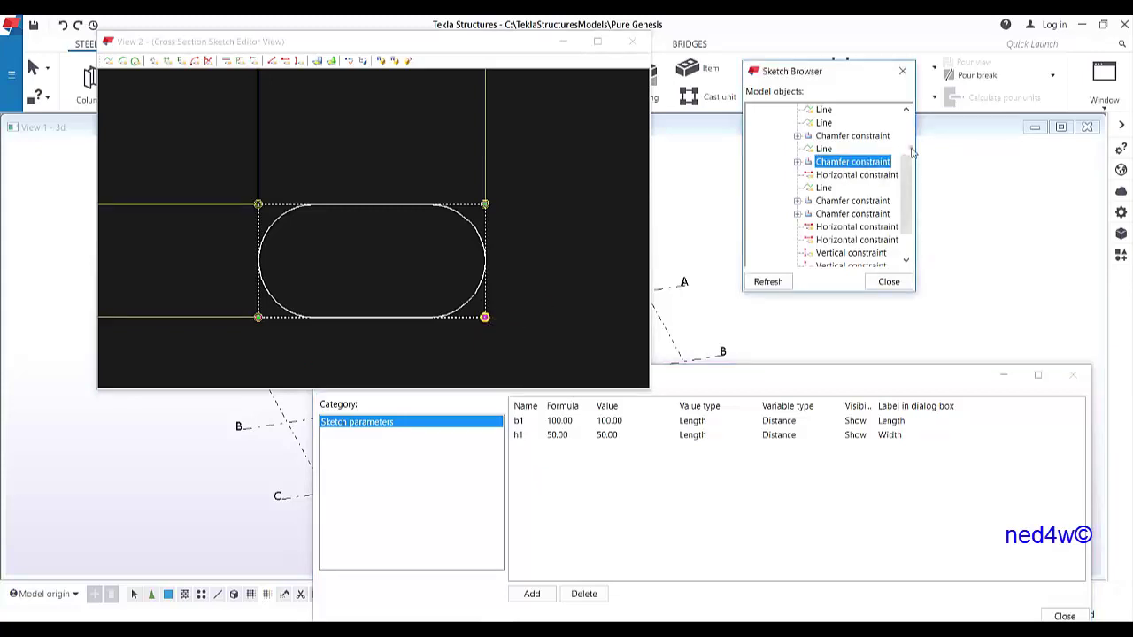
left_click_drag(916, 156, 968, 159)
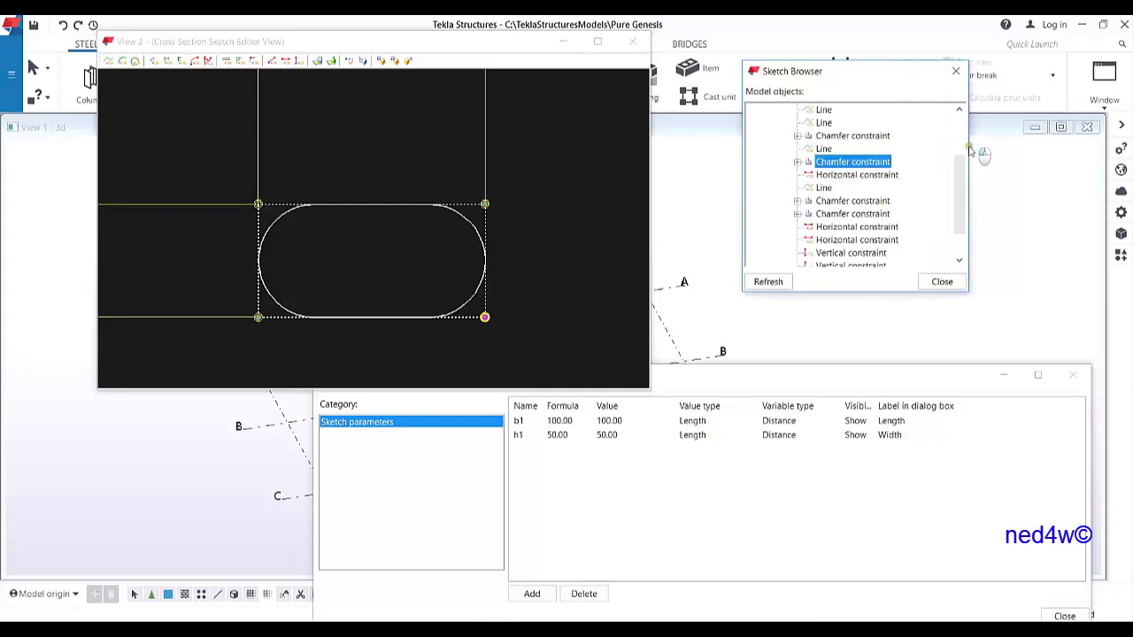
mouse_move(866, 295)
left_mouse_down()
mouse_move(867, 399)
mouse_move(867, 356)
left_mouse_up()
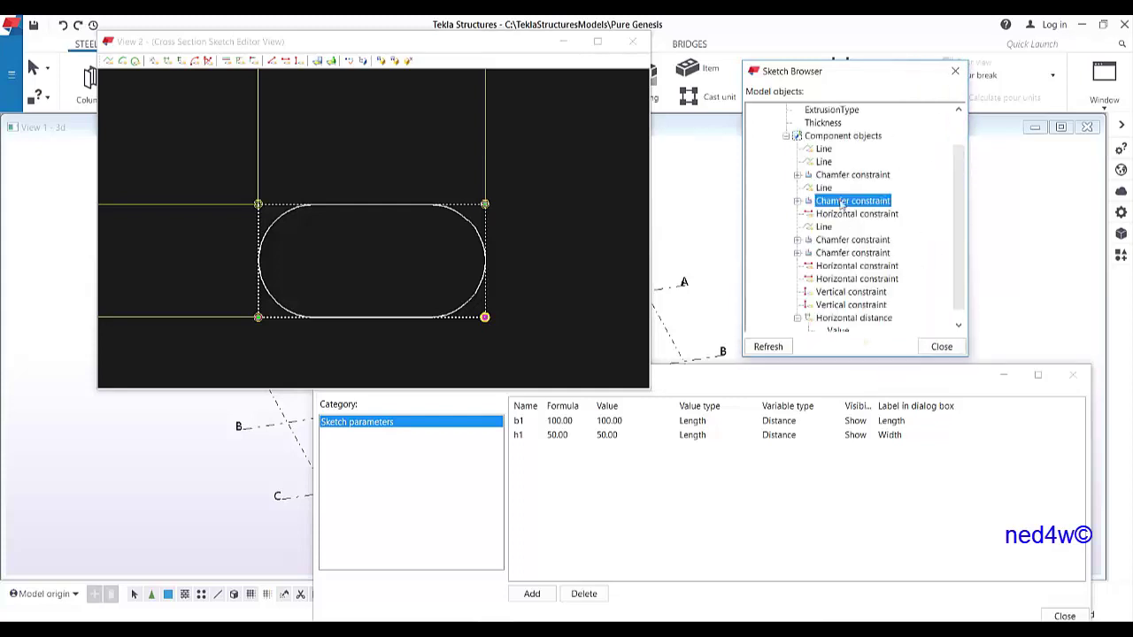
left_click_drag(808, 78, 726, 71)
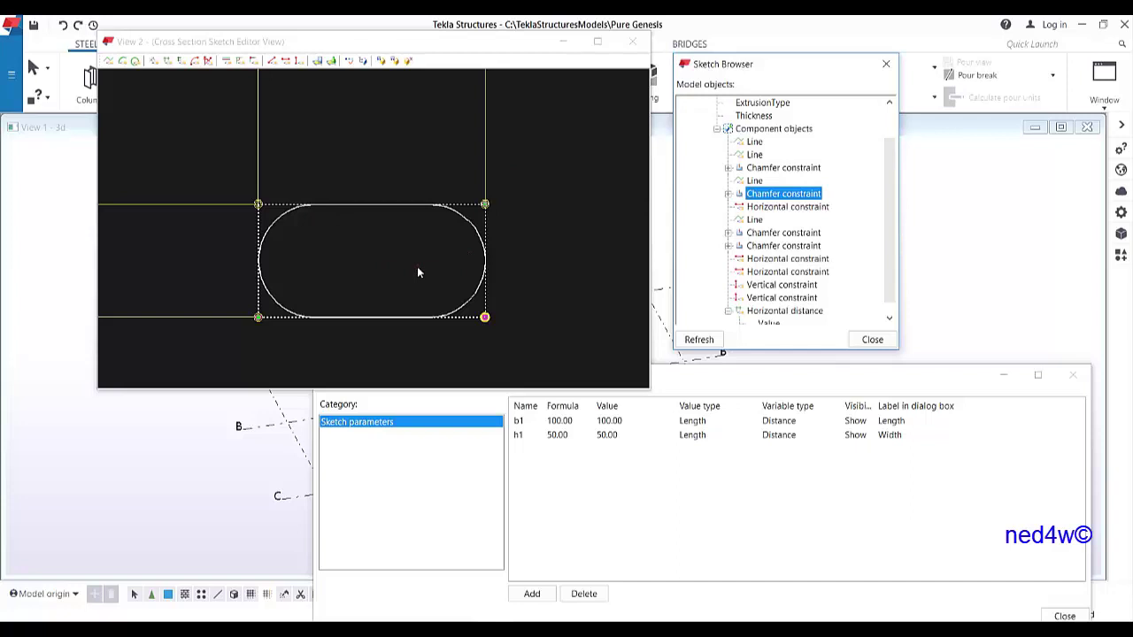
left_click(571, 482)
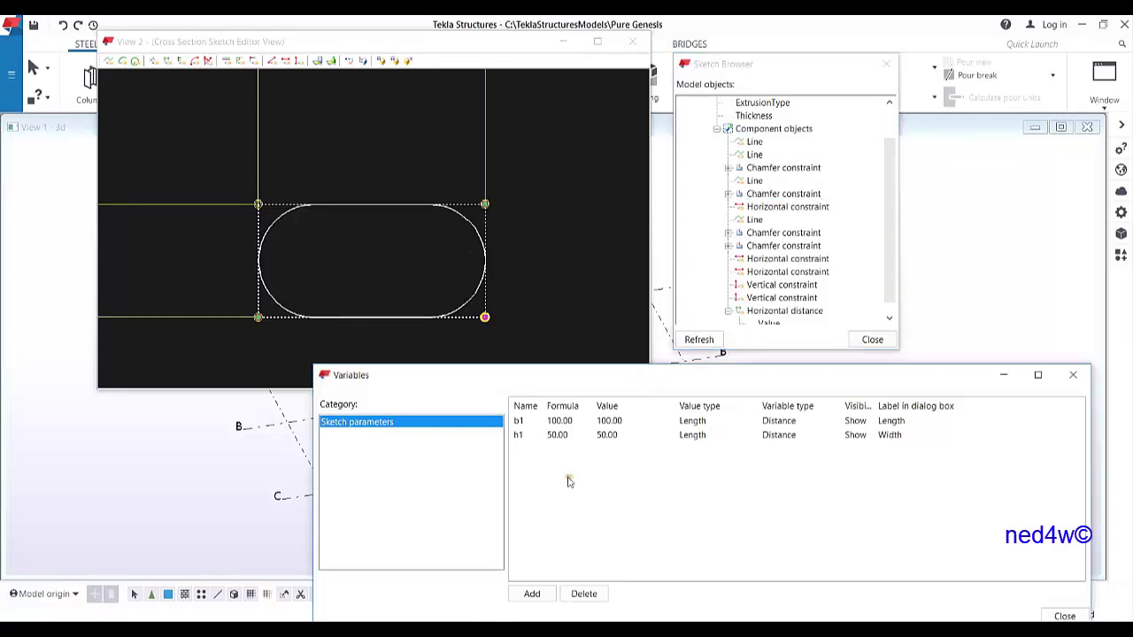
Step: Add a new sketch variable P1, a Length parameter starting at 0.00
left_click(532, 594)
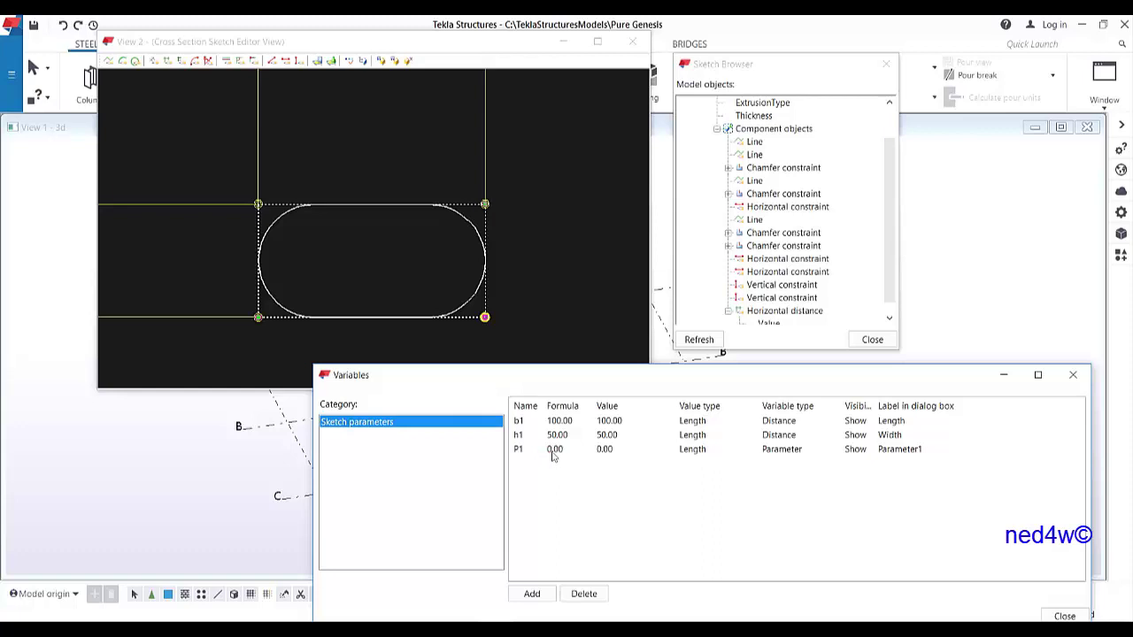
left_click(554, 449)
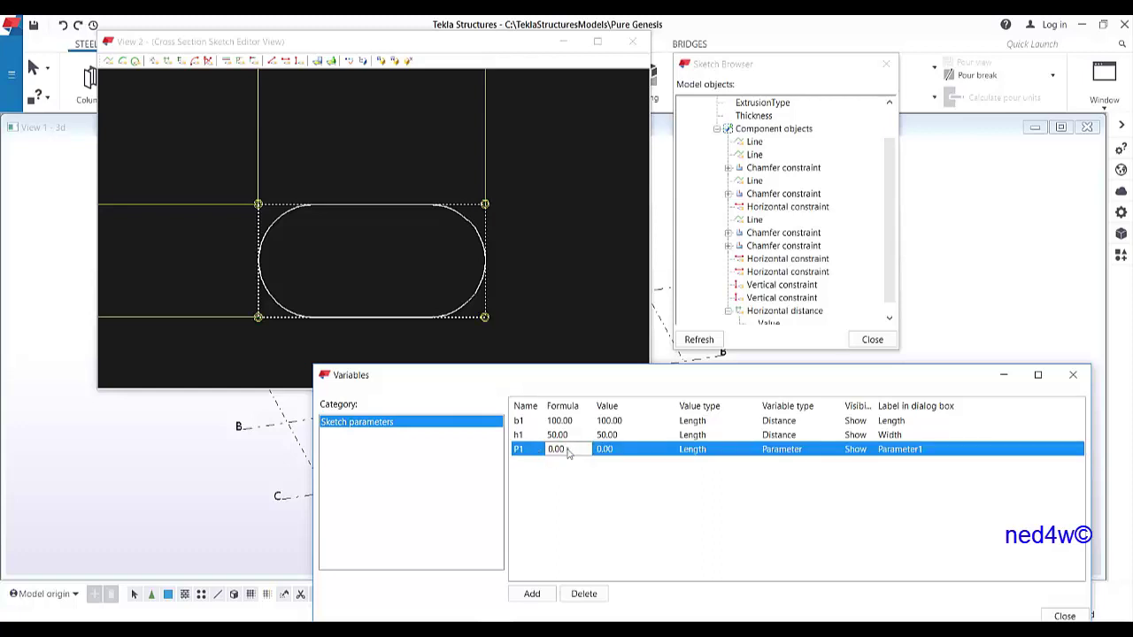
Step: Set P1's formula to =h1*.5 so it evaluates to 25.00
left_click_drag(583, 458, 547, 469)
type("=h1/2")
key("Return")
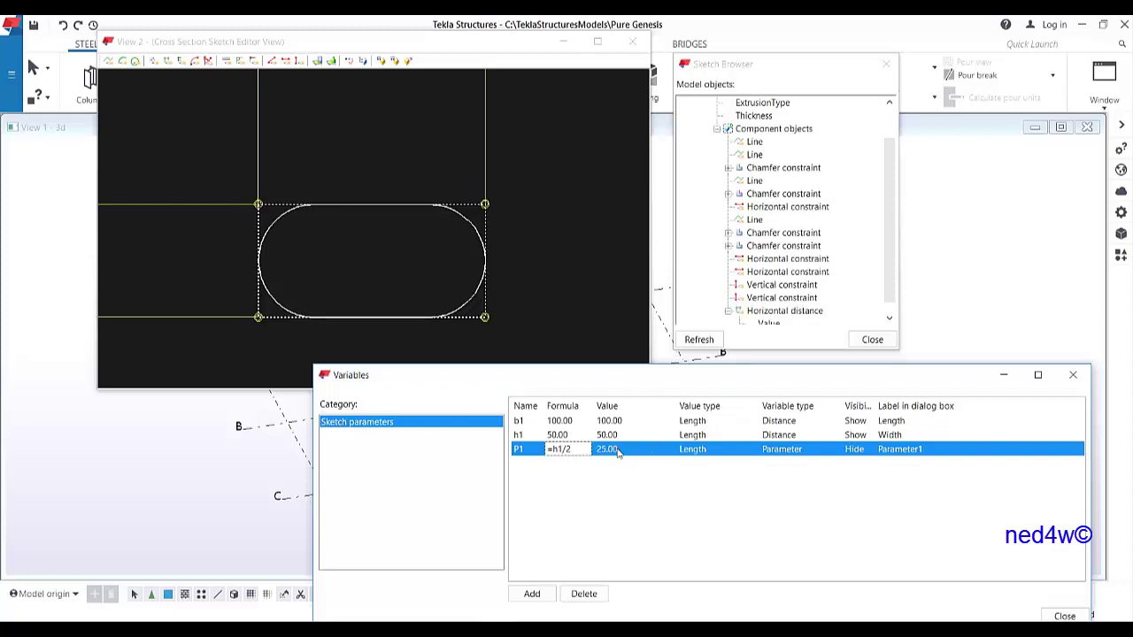
left_click(565, 453)
left_click_drag(564, 453, 597, 469)
type("*.5")
Step: Set P1's visibility to Hide and widen the Visibility column
left_click(854, 449)
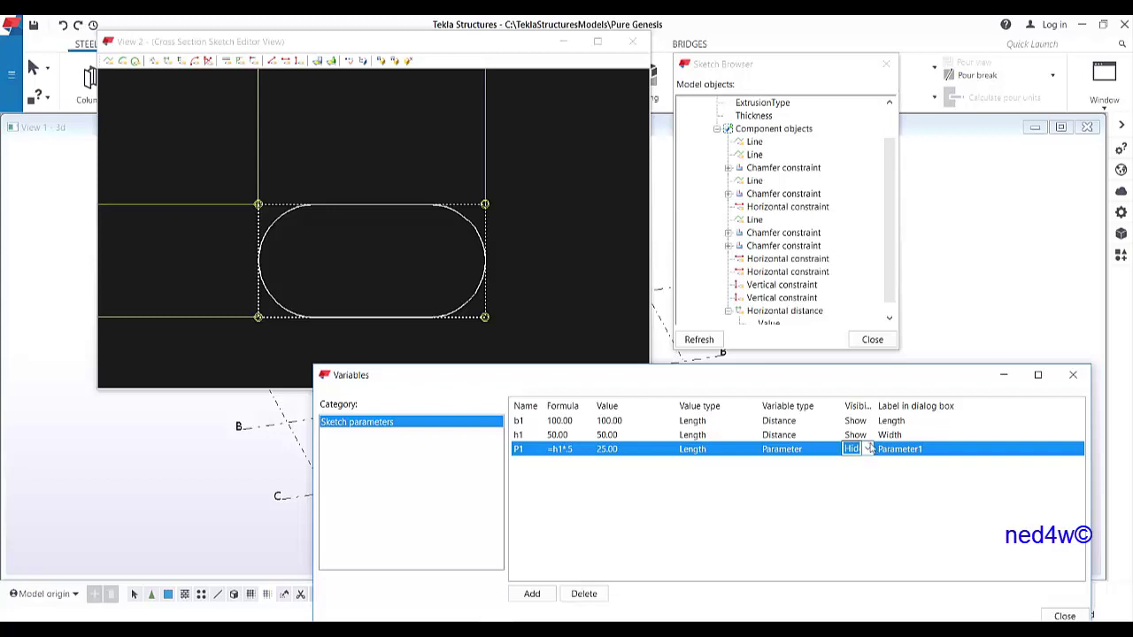
left_click_drag(877, 405, 899, 407)
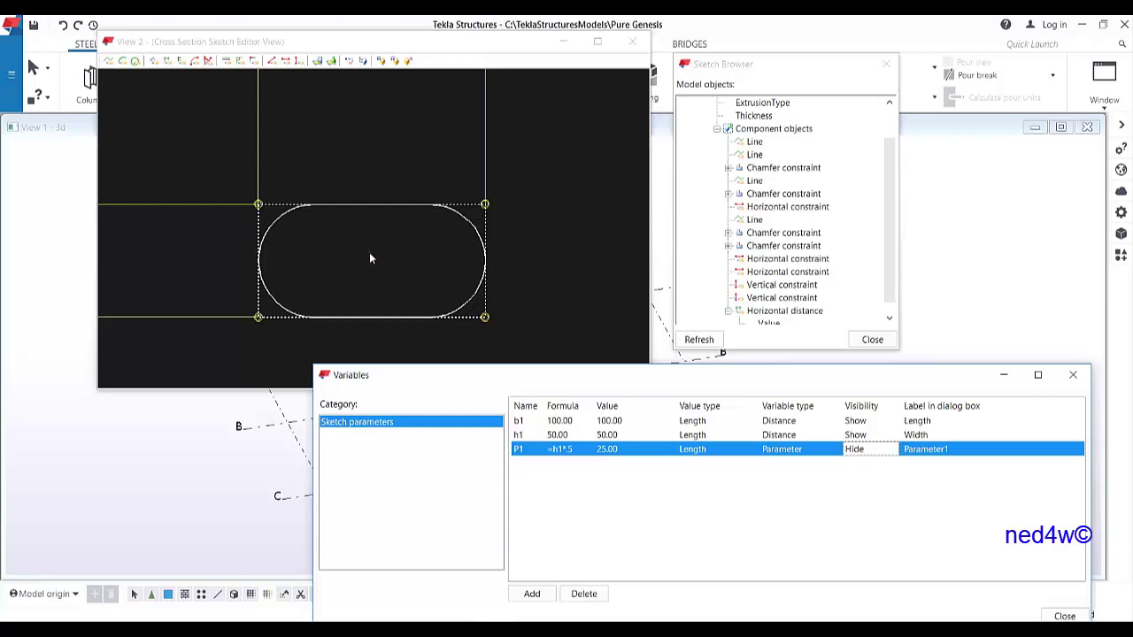
double_click(523, 452)
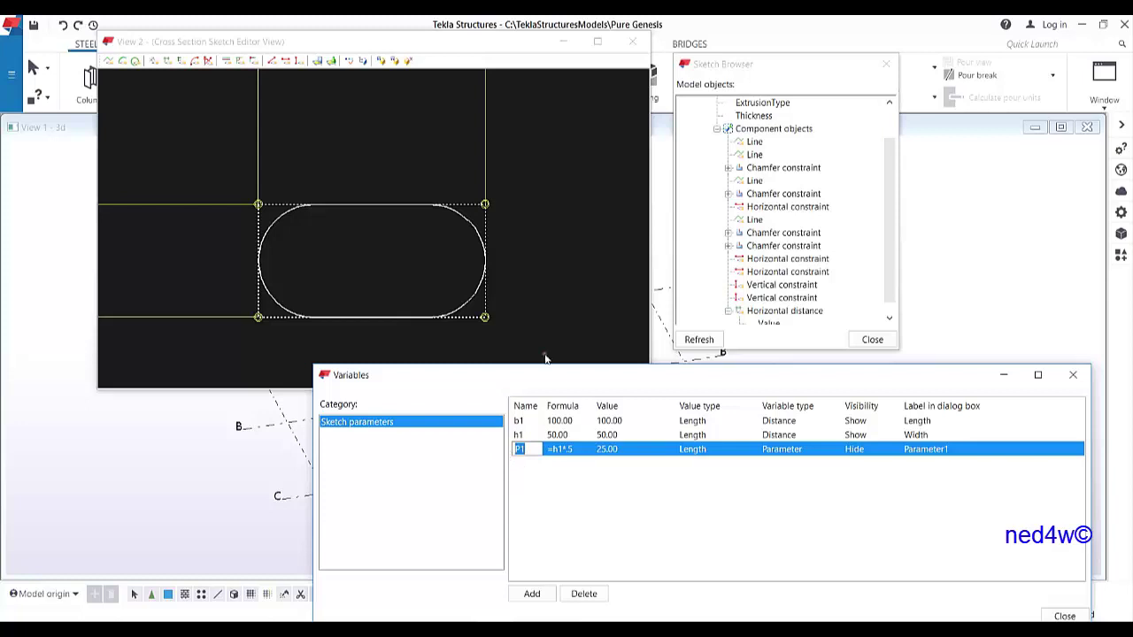
left_click(485, 204)
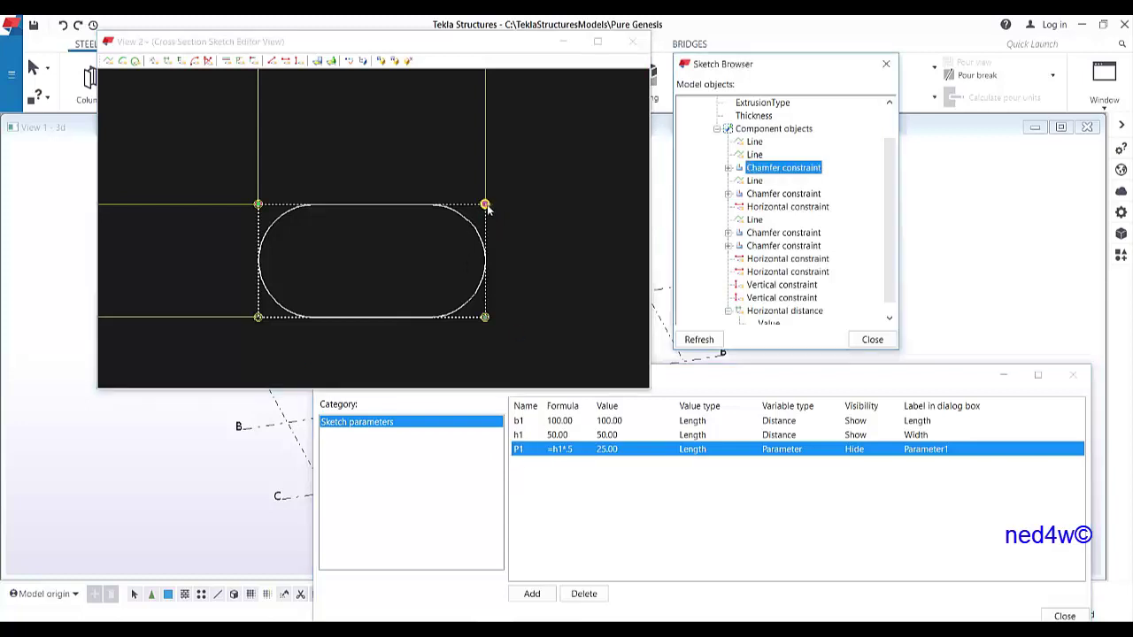
Step: Set the top-right corner chamfer's Chamfer X equation to P1
left_click(728, 168)
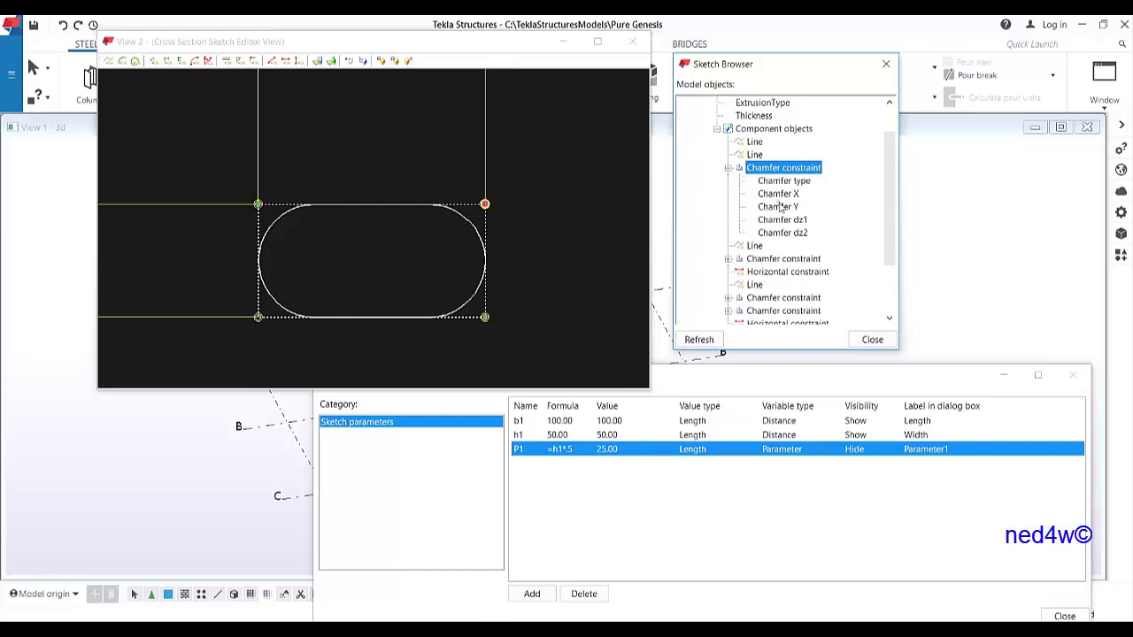
left_click(779, 193)
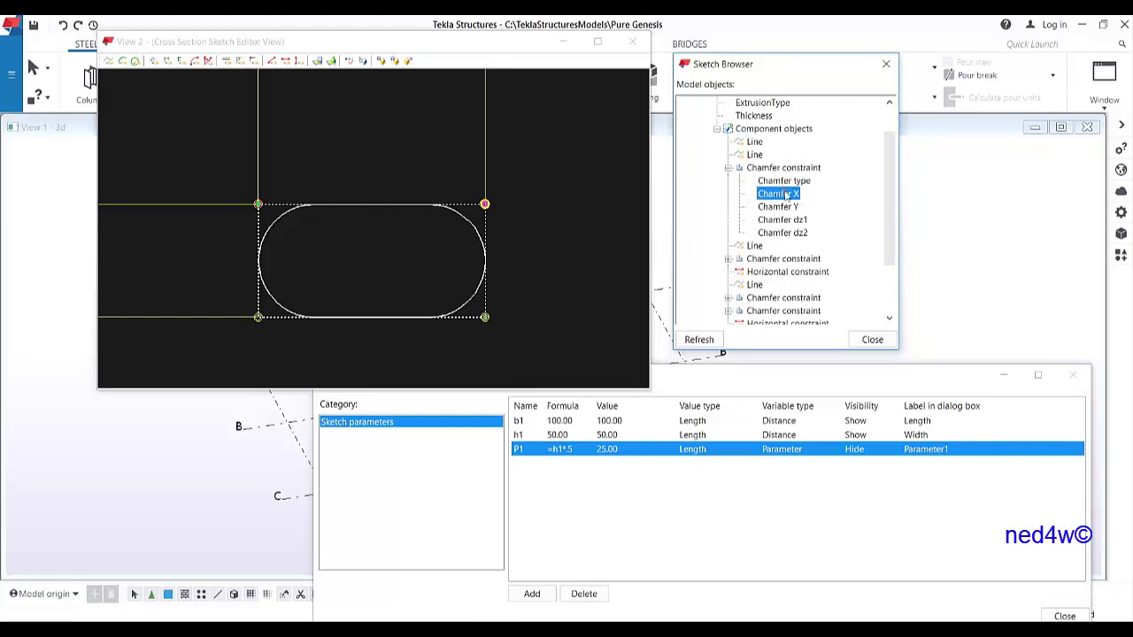
right_click(797, 195)
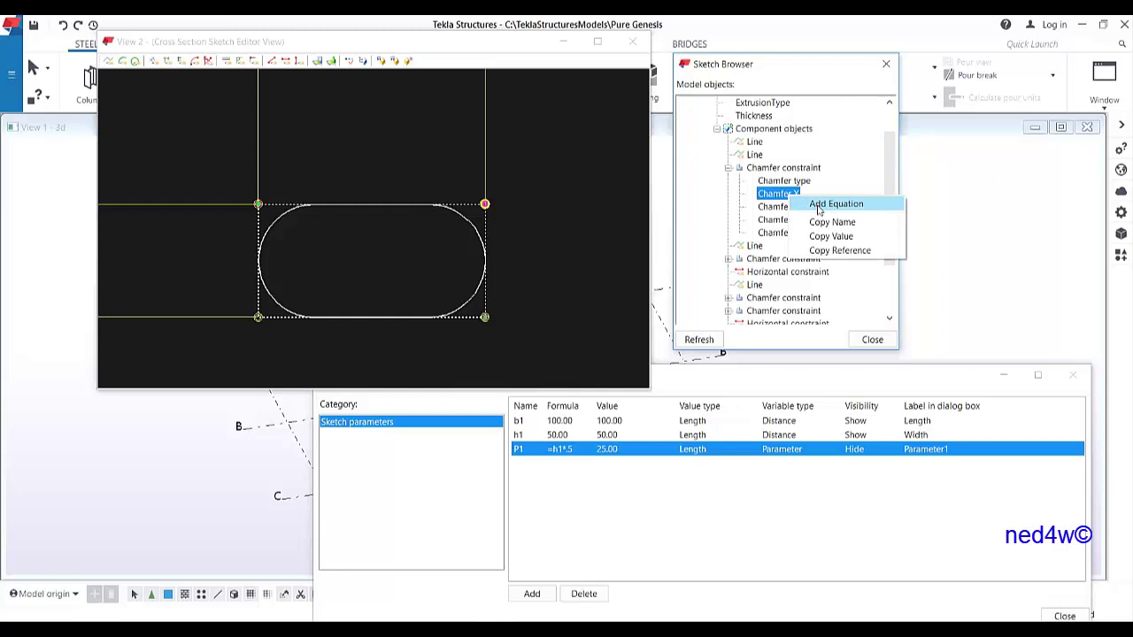
left_click(818, 206)
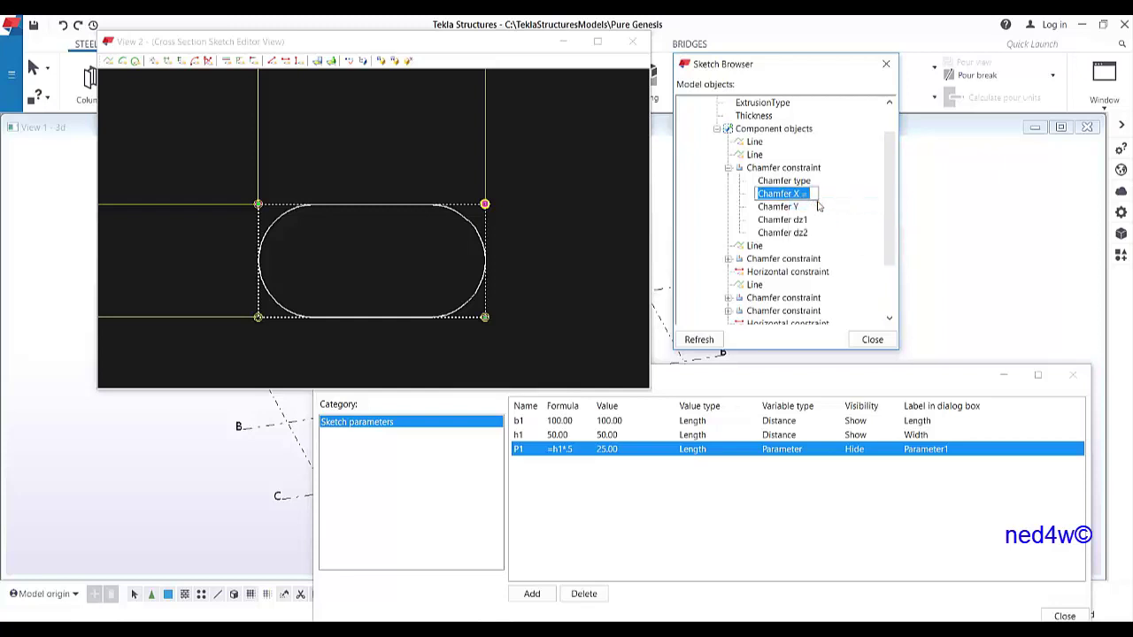
type("P1")
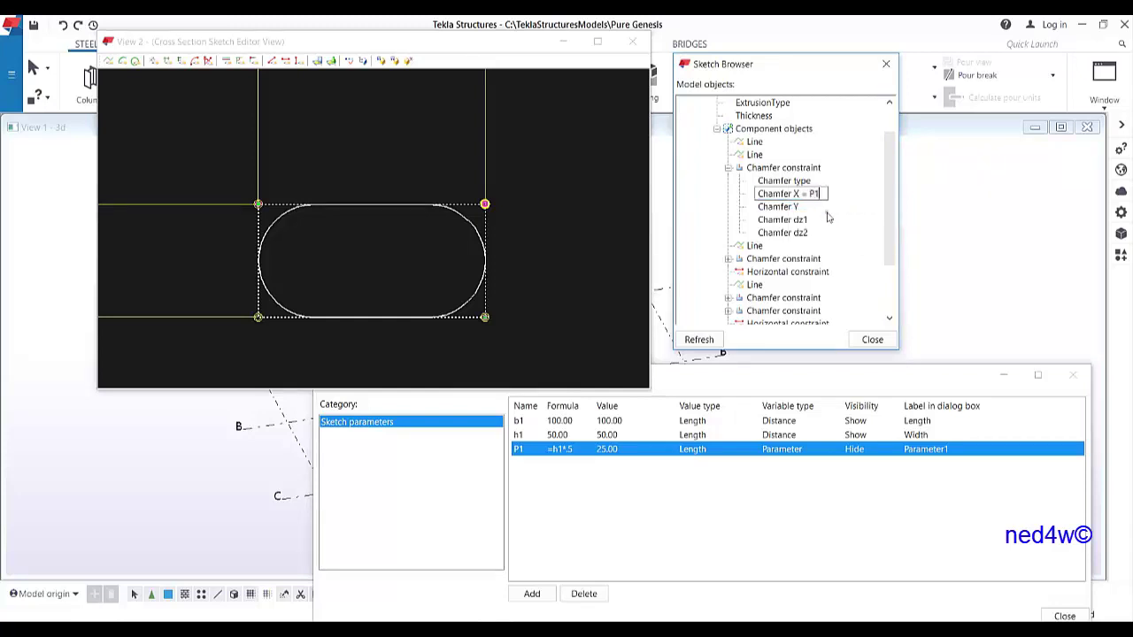
key("Return")
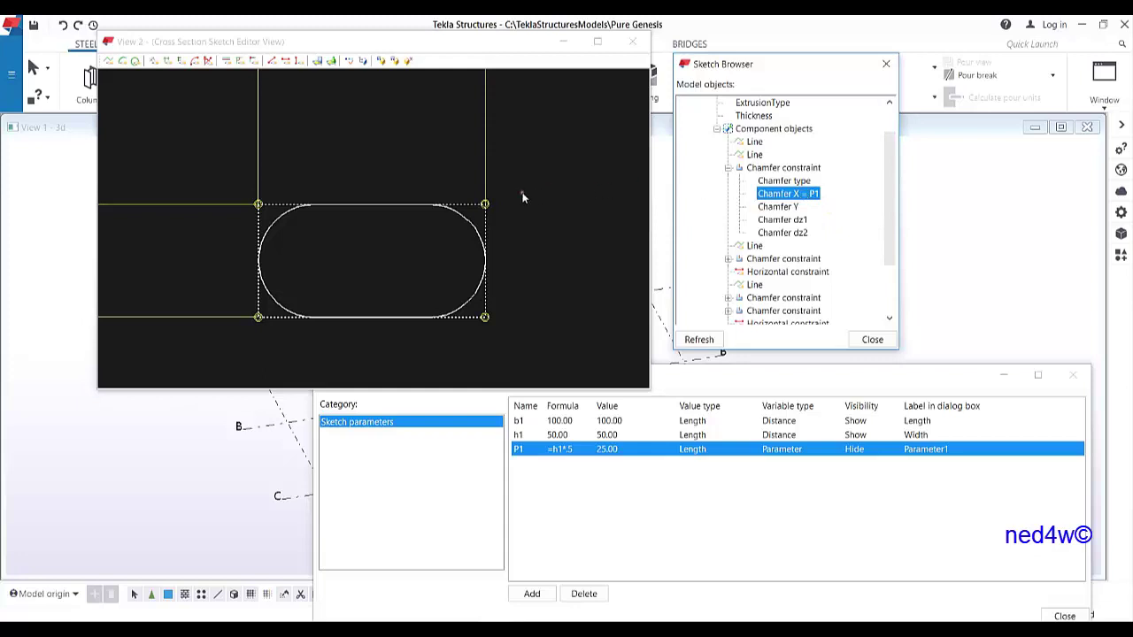
double_click(485, 205)
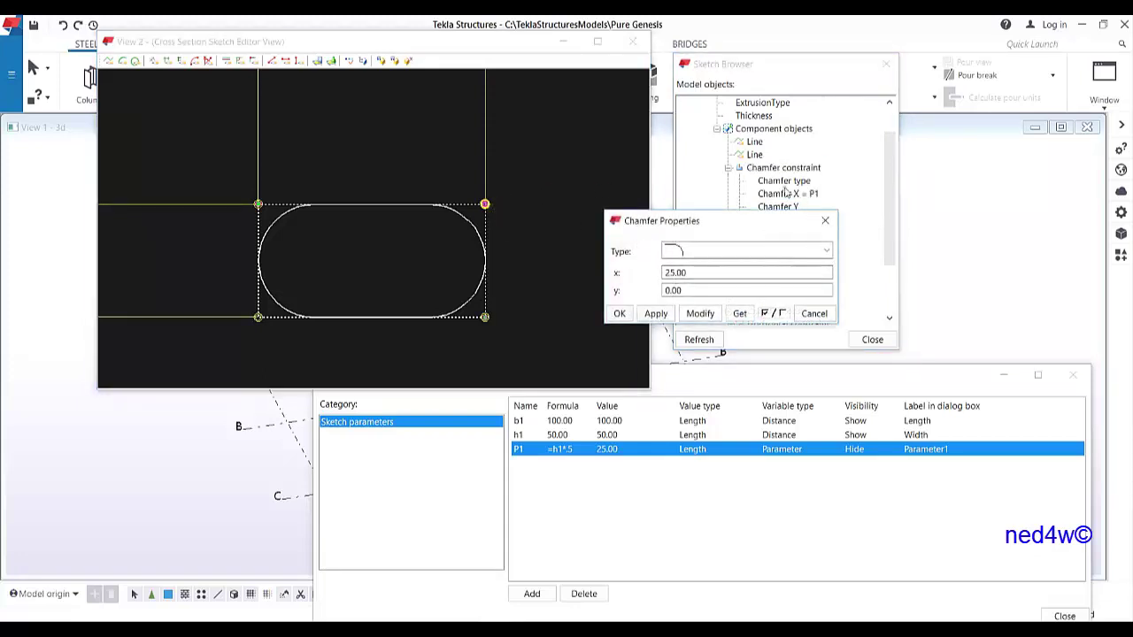
left_click(825, 221)
Step: Set the bottom-right corner chamfer's Chamfer X equation to P1
left_click(488, 318)
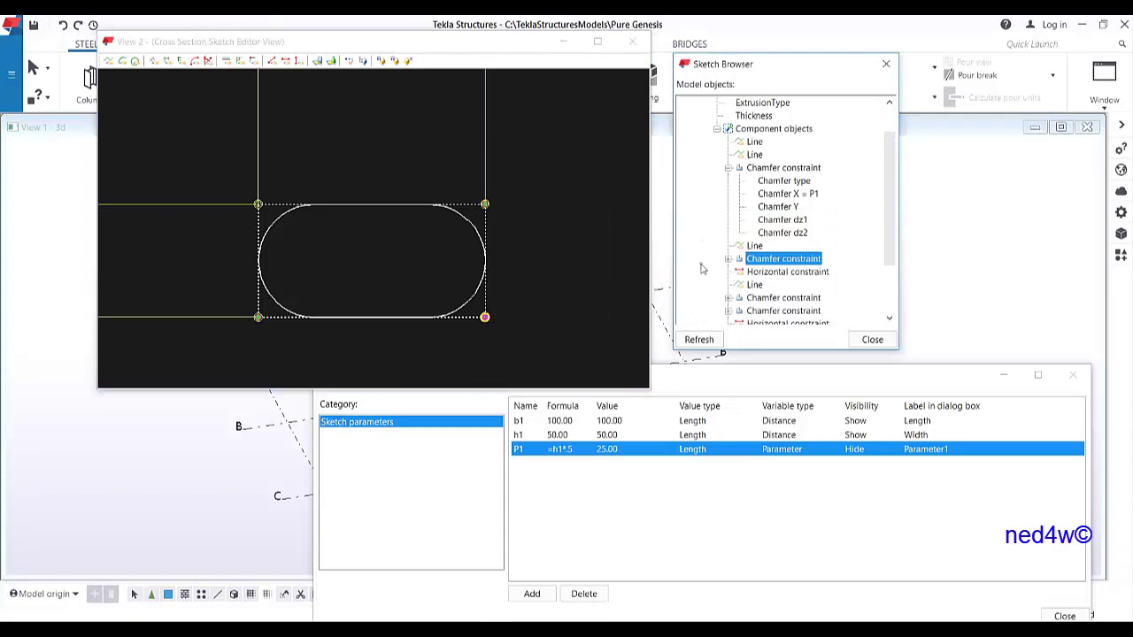
left_click(728, 258)
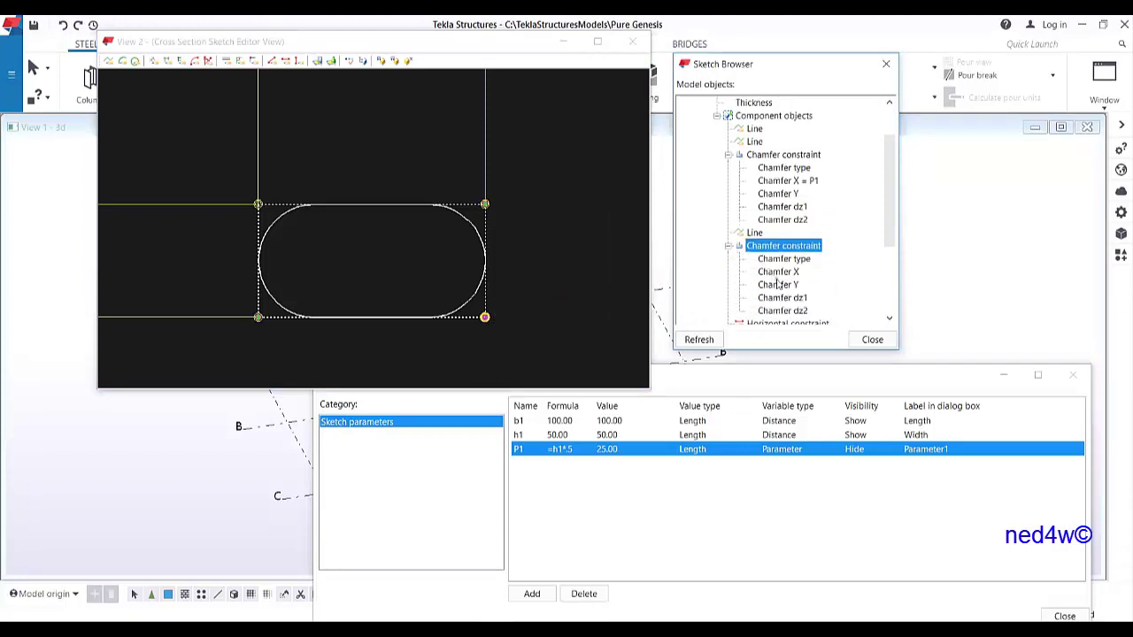
left_click(779, 272)
right_click(797, 274)
left_click(823, 281)
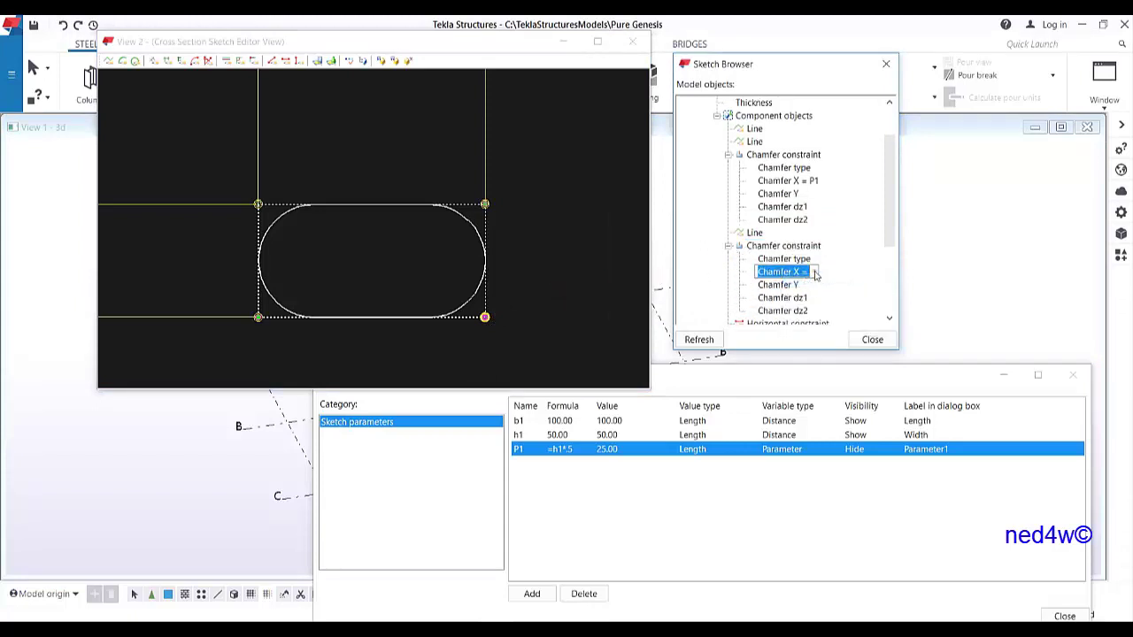
type("P1")
left_click(581, 218)
Step: Set the top-left corner chamfer's Chamfer X equation to P1
left_click(258, 205)
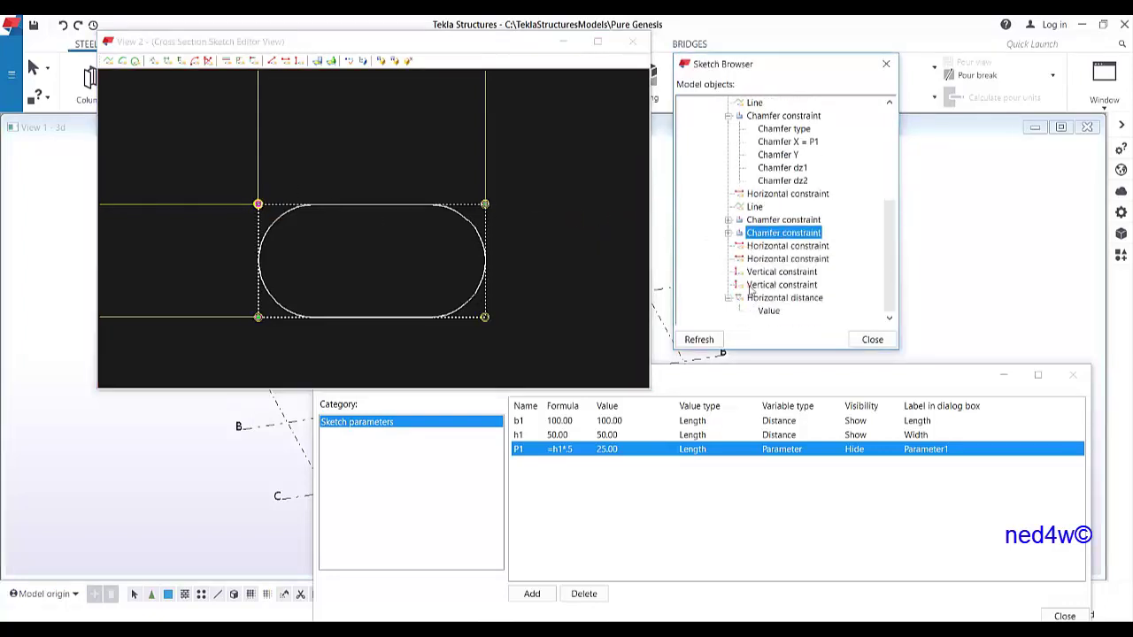
left_click(728, 232)
left_click(777, 259)
right_click(779, 261)
left_click(815, 263)
type("P1")
key("Return")
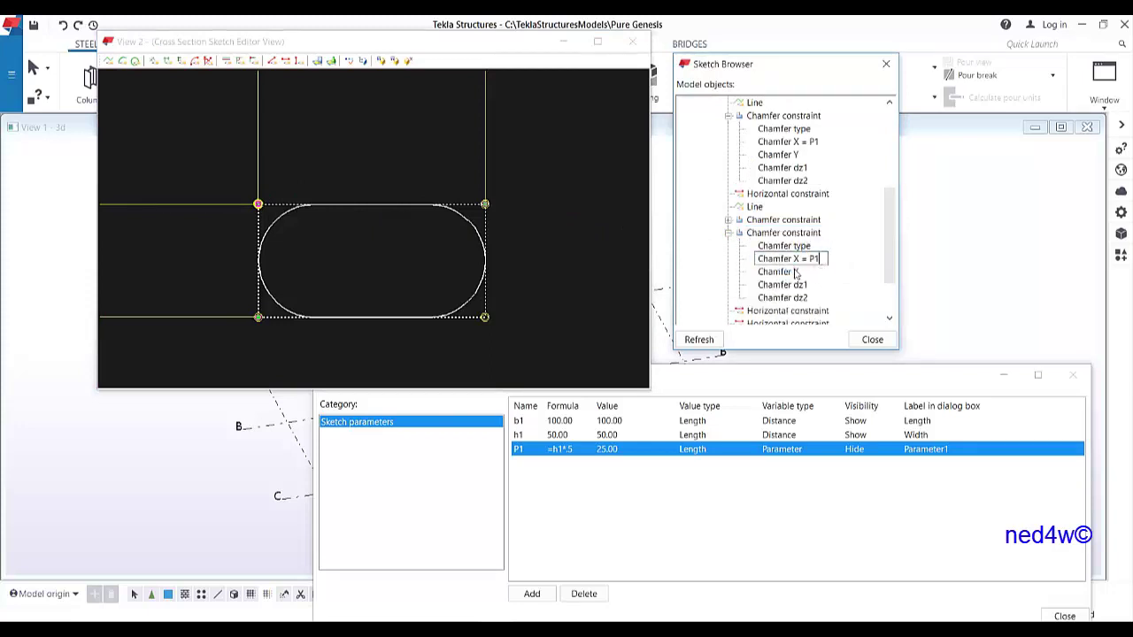
left_click(414, 270)
Step: Set the bottom-left corner chamfer's Chamfer X equation to P1
left_click(260, 319)
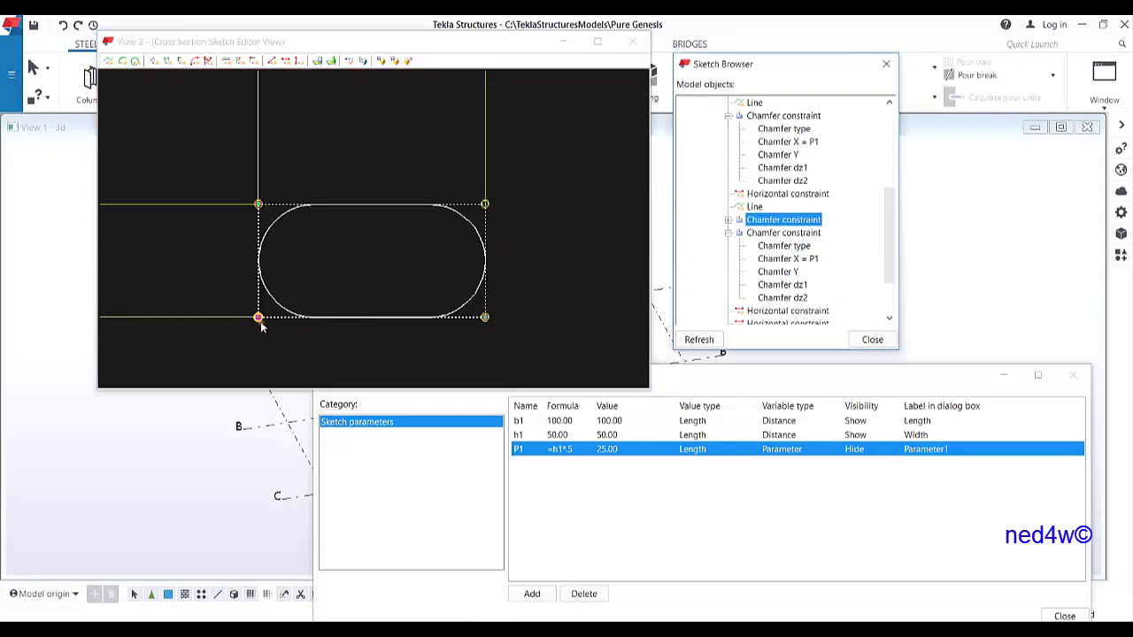
left_click(728, 220)
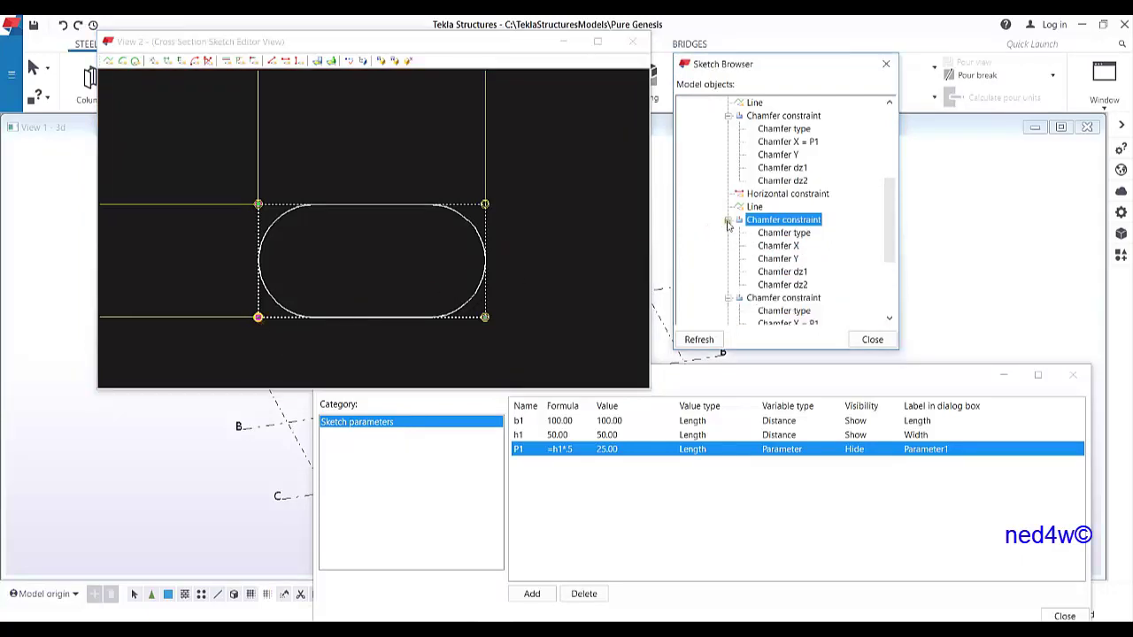
left_click(783, 246)
right_click(797, 248)
left_click(814, 250)
type("P1")
key("Return")
left_click(540, 246)
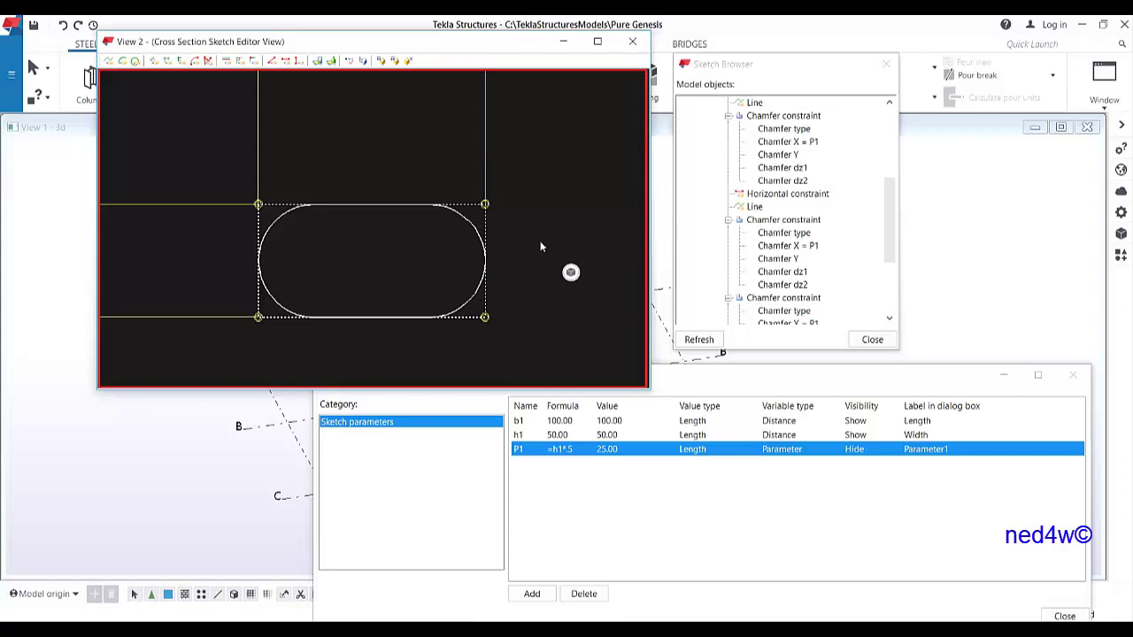
left_click(409, 62)
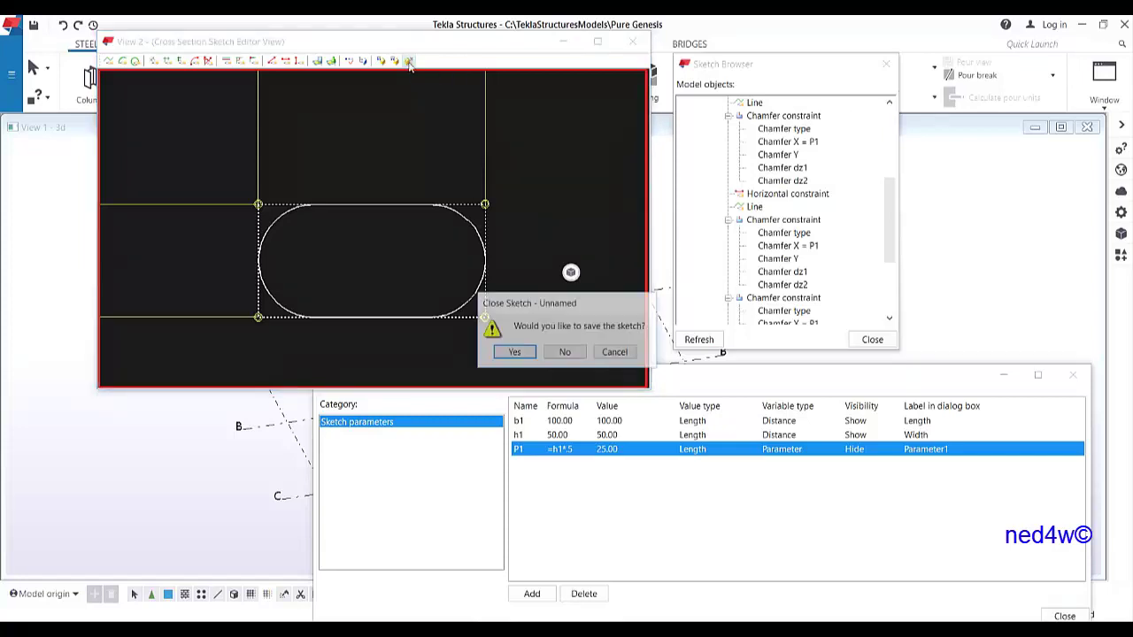
Step: Confirm saving the sketch and create the user profile with prefix pgd
left_click(514, 353)
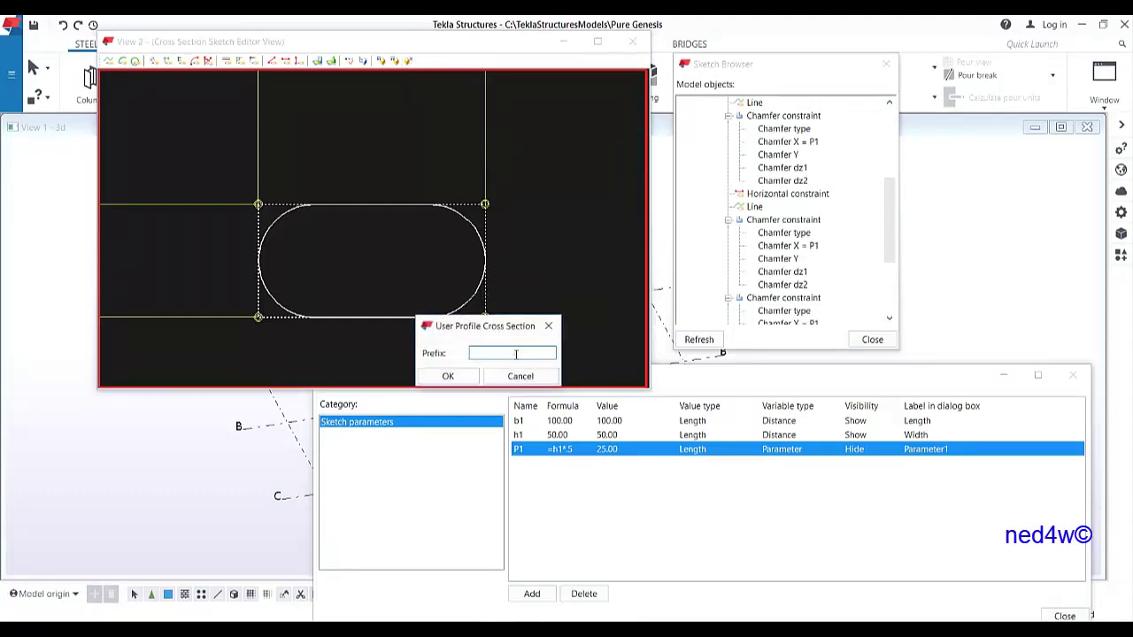
type("pgd")
left_click(448, 376)
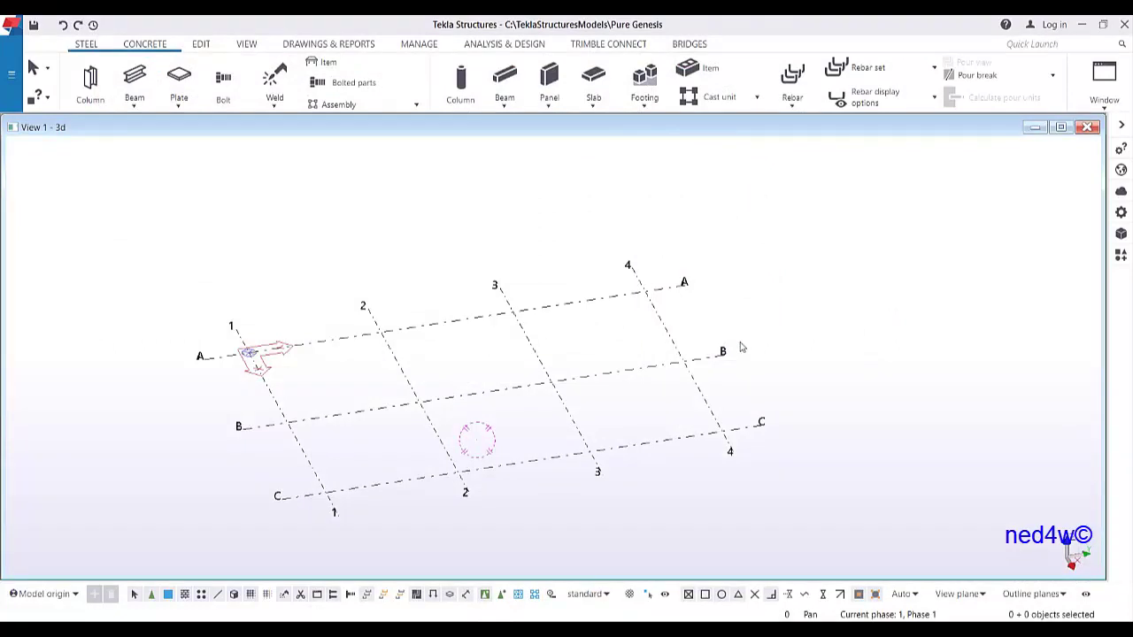
Step: Place a 1500 mm steel beam from the grid 1/B intersection along grid B
left_click(134, 82)
scroll(268, 400, "up", 6)
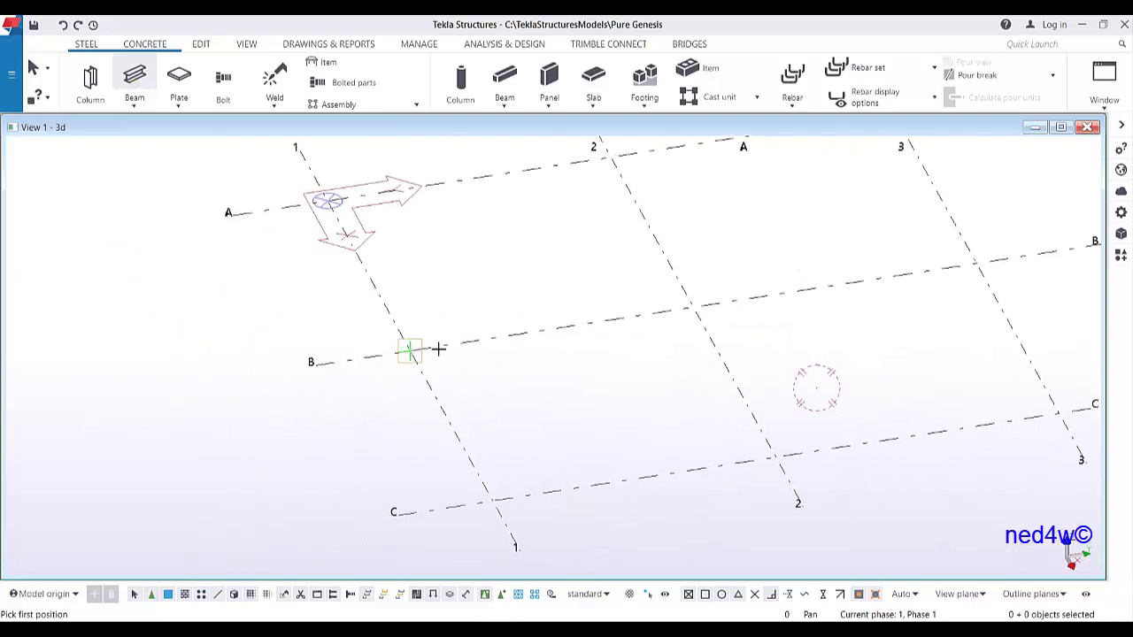
left_click(407, 344)
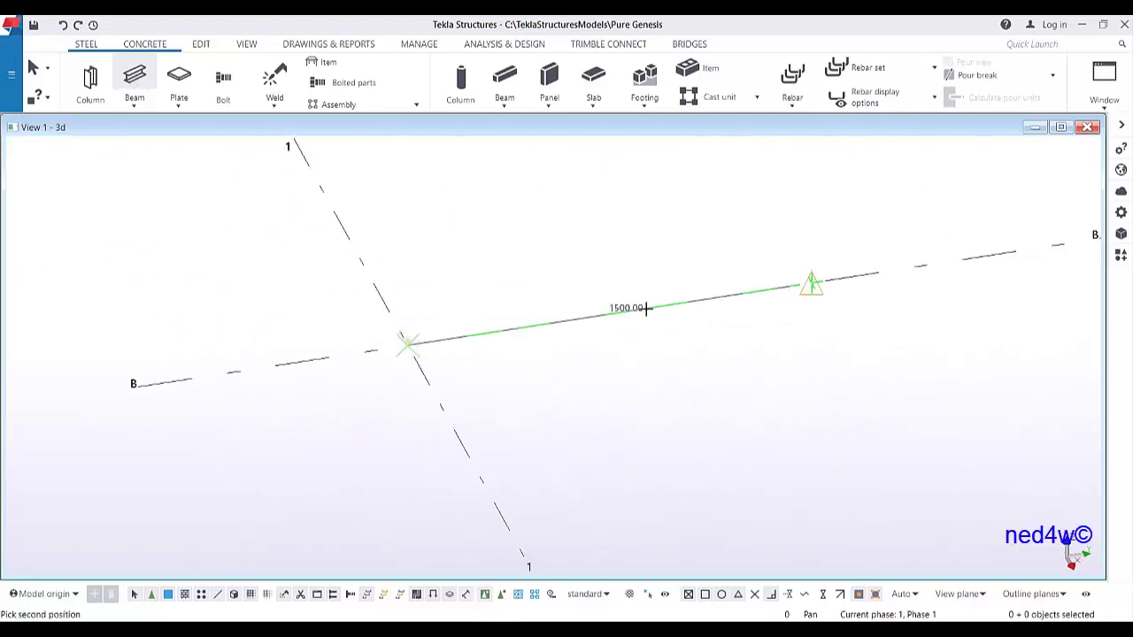
left_click(770, 288)
left_click(759, 326)
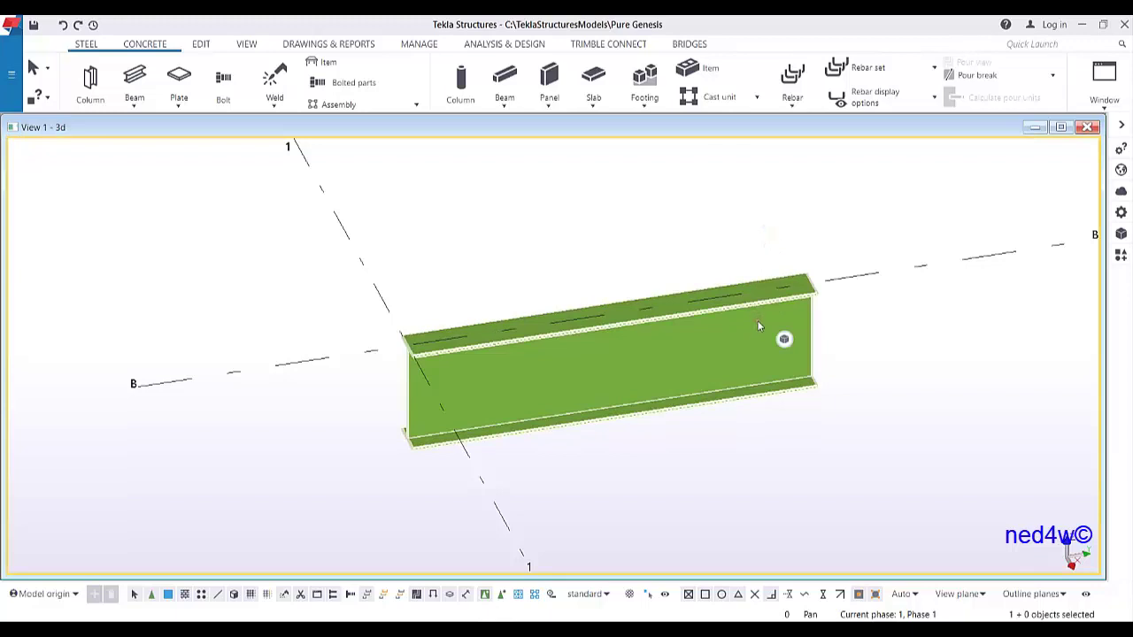
Step: Choose the user-defined parametric PGD100*50 profile for the beam from the filtered profile list
double_click(586, 325)
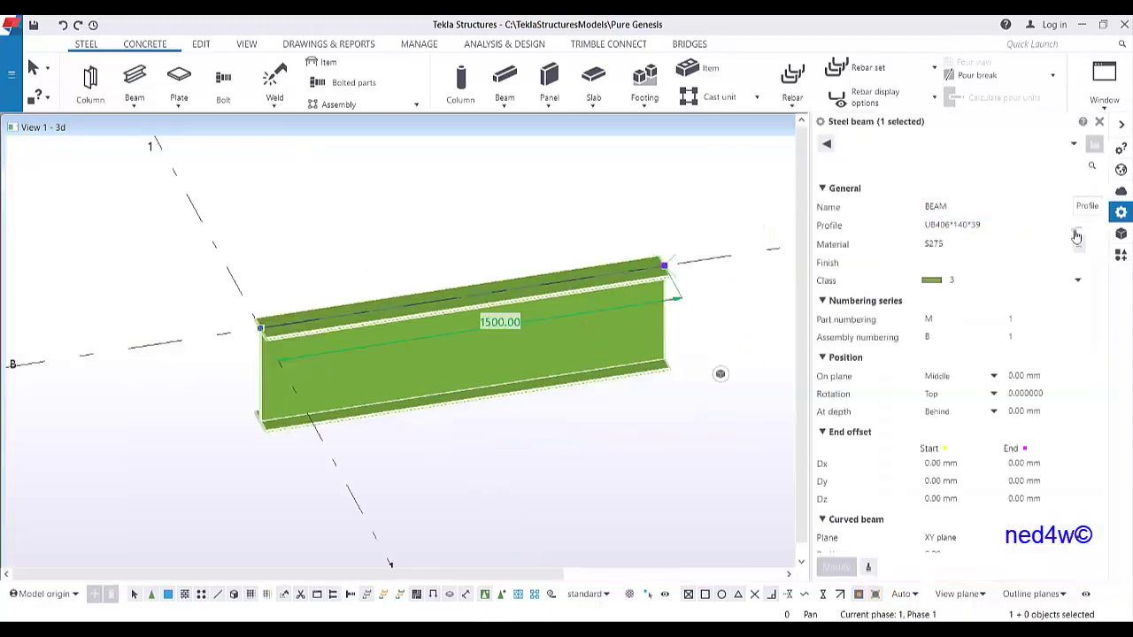
left_click(1080, 235)
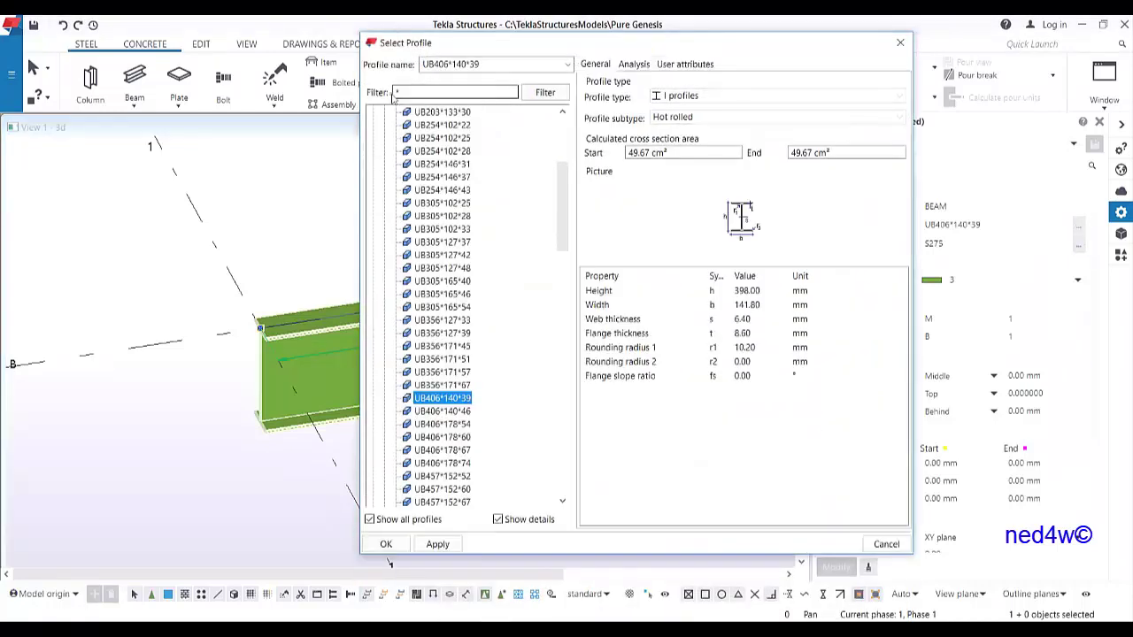
left_click(395, 92)
type("pfc")
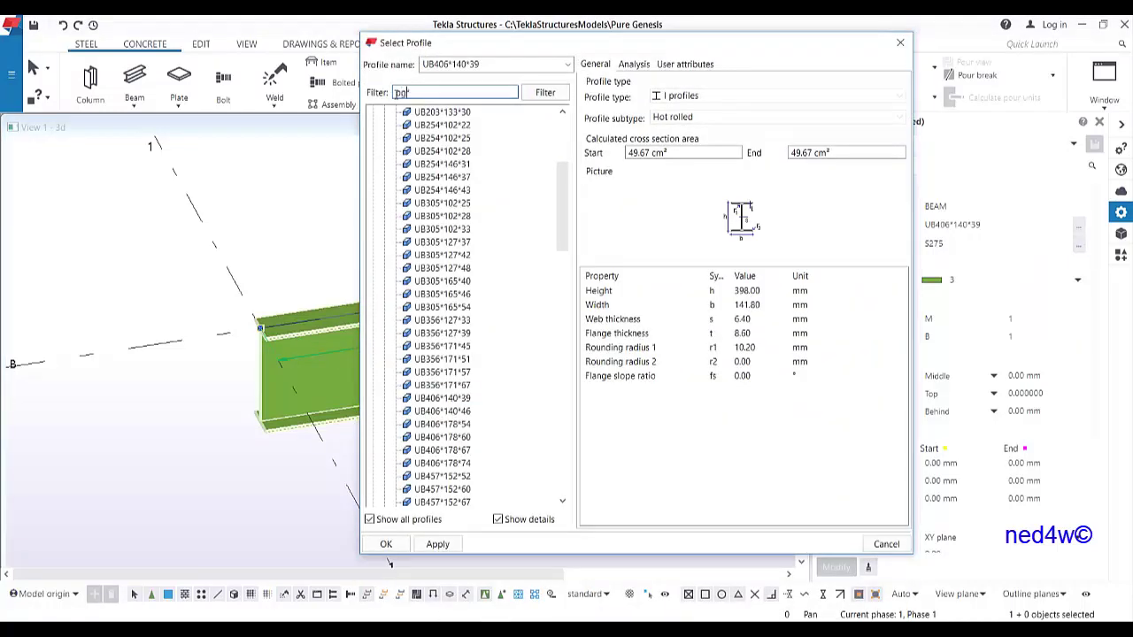
key("Return")
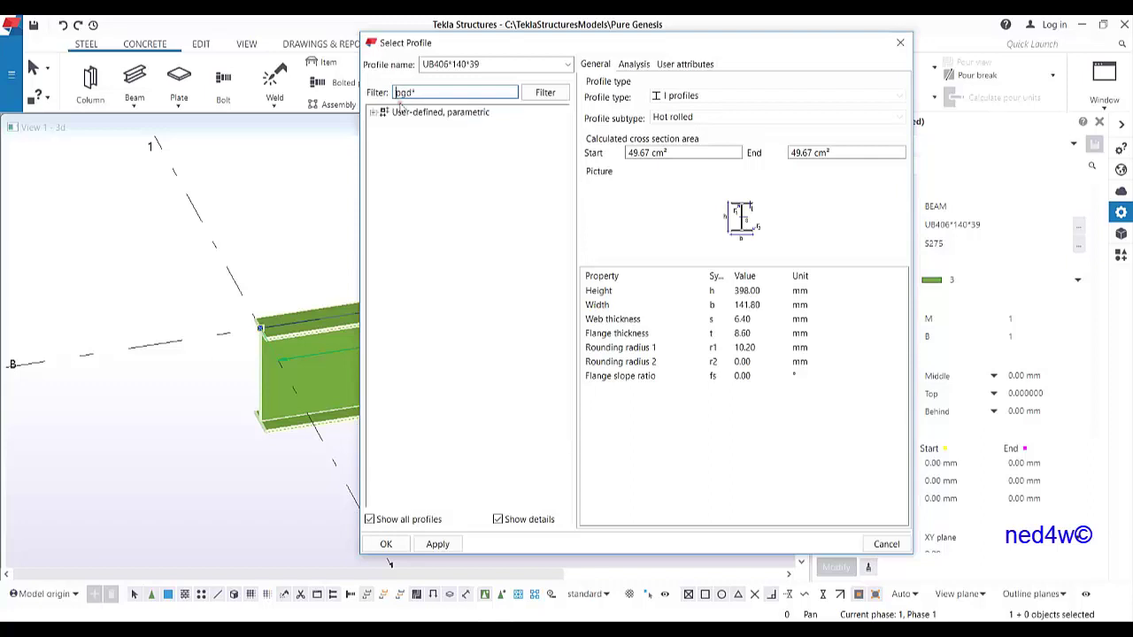
left_click(378, 119)
left_click(411, 126)
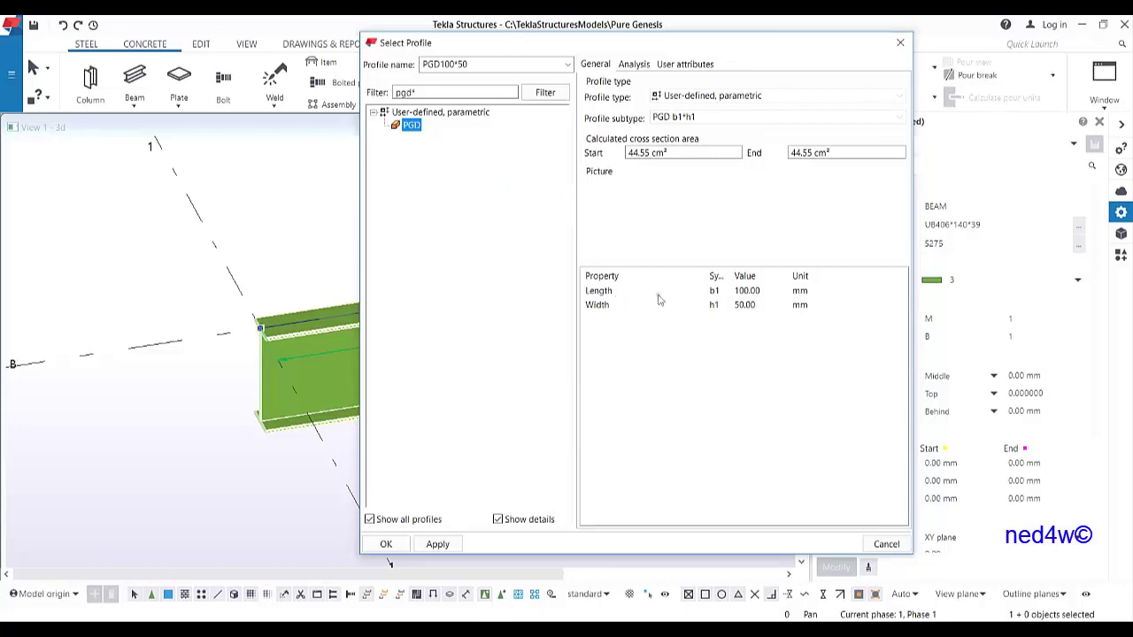
left_click_drag(678, 52, 756, 85)
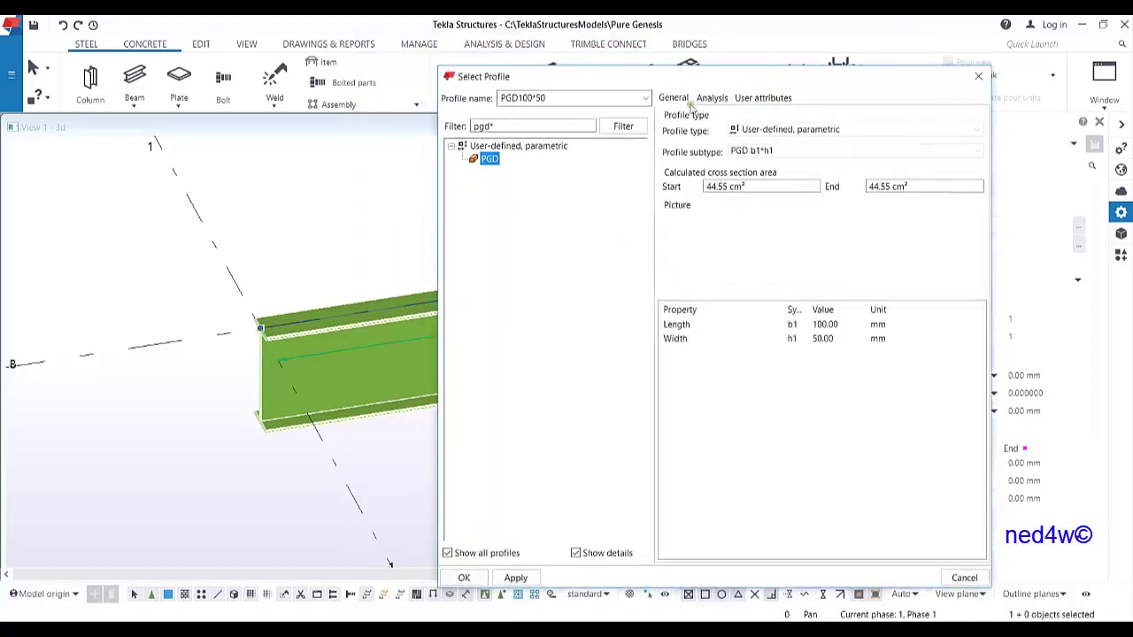
middle_click_drag(380, 320, 218, 339)
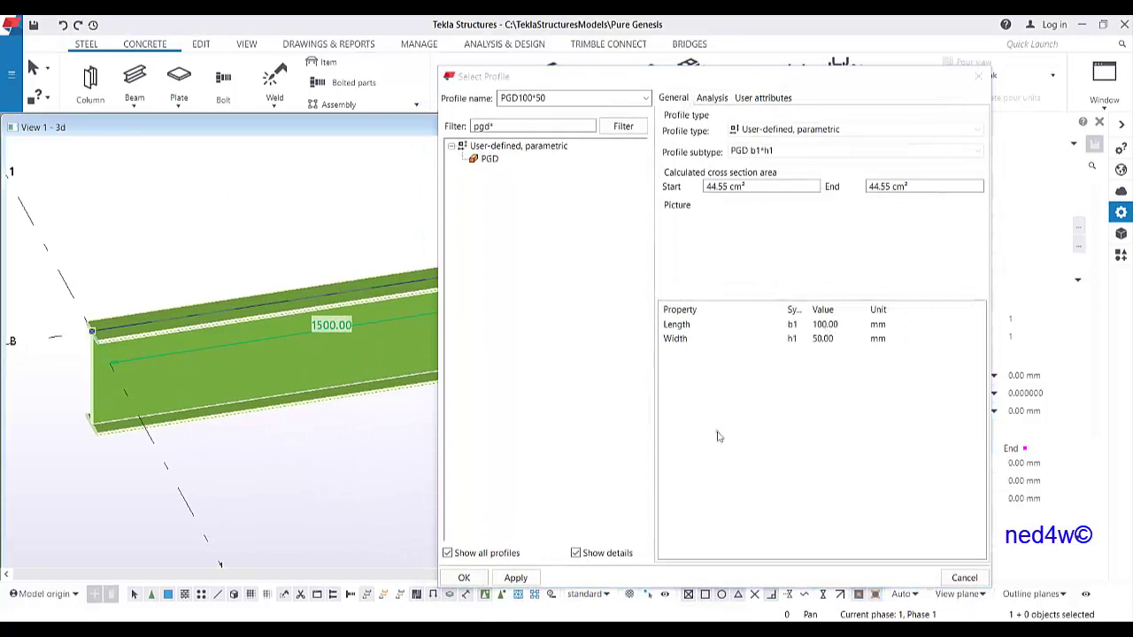
left_click(516, 577)
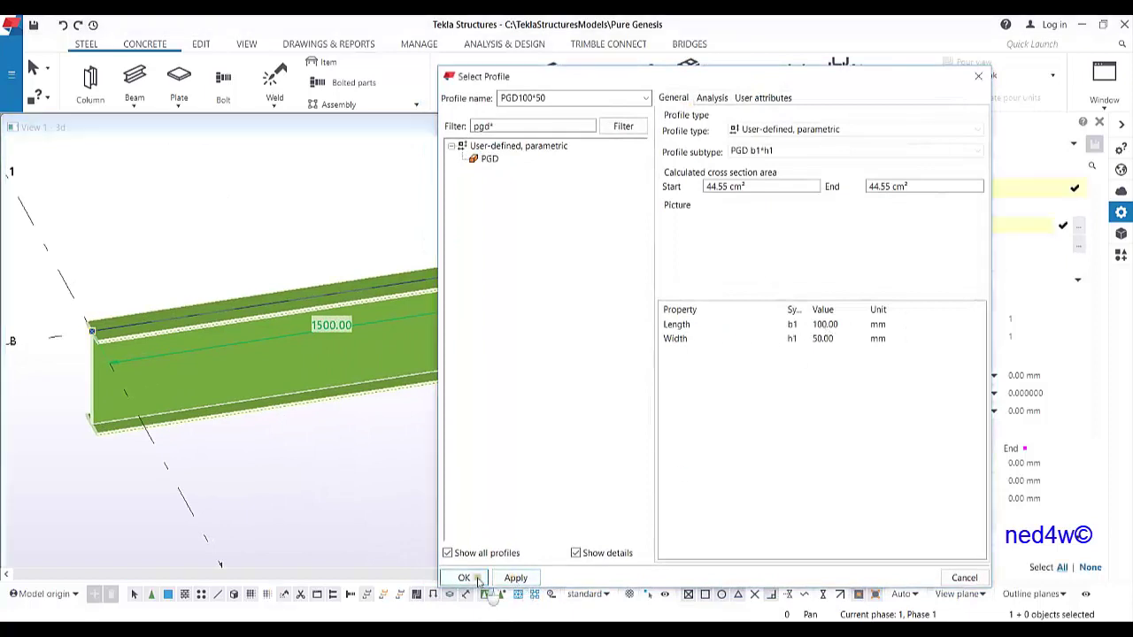
left_click(464, 577)
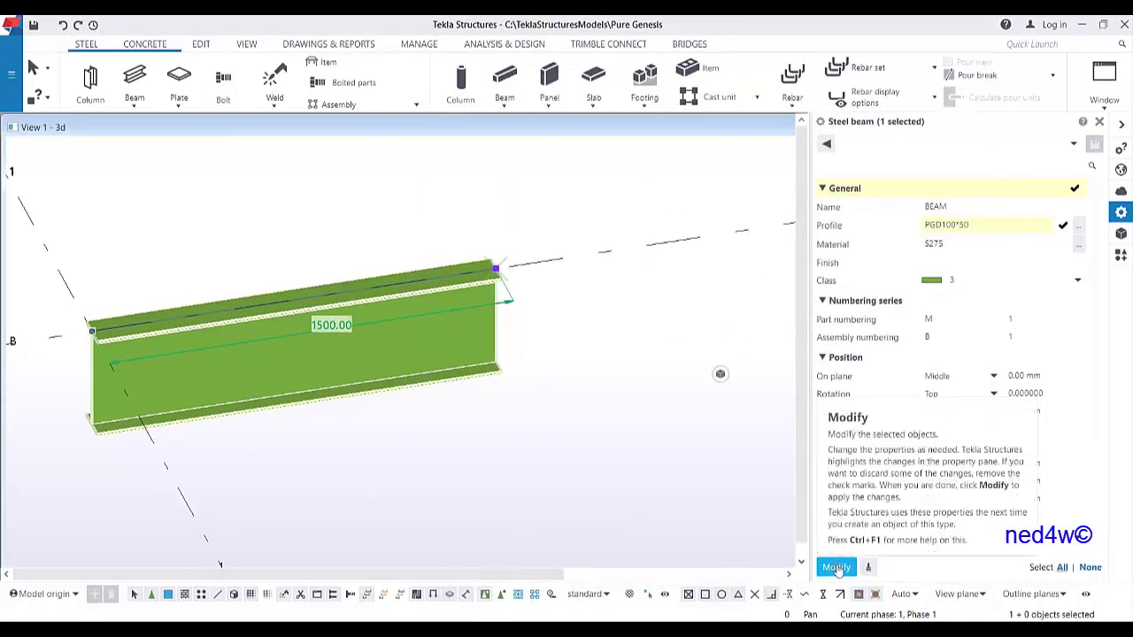
Step: Apply PGD100*50 to the beam and inspect its solid obround end along grid B
left_click(835, 568)
middle_click_drag(336, 386, 548, 381)
scroll(305, 245, "up", 3)
middle_click_drag(304, 245, 457, 267, "ctrl")
middle_click_drag(402, 299, 428, 306, "ctrl")
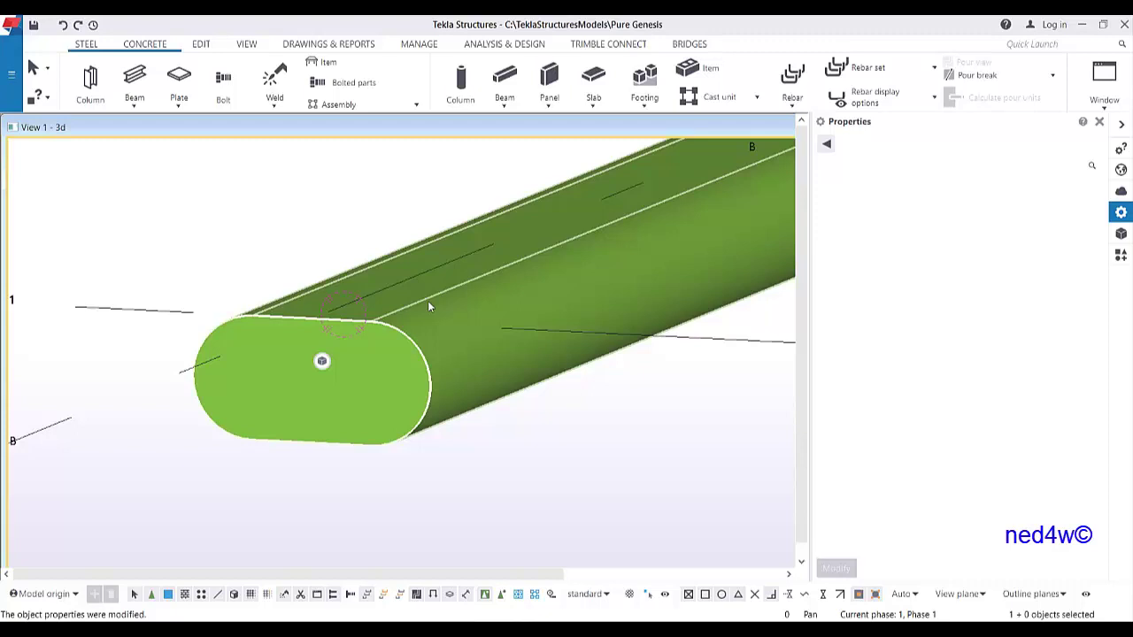
scroll(428, 306, "down", 8)
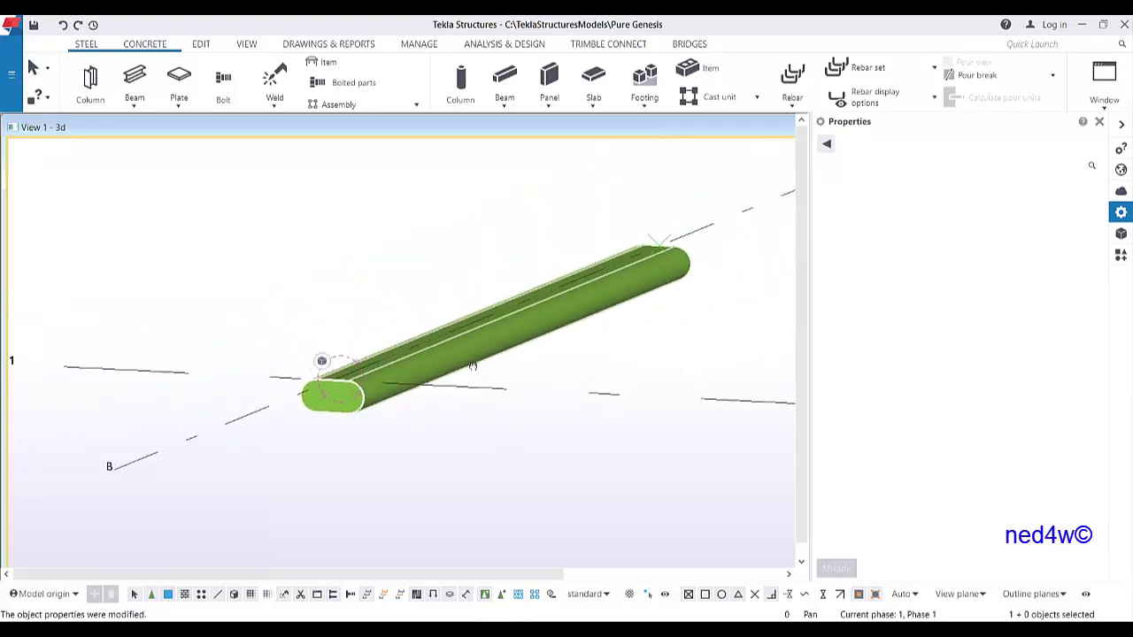
scroll(394, 306, "up", 4)
scroll(425, 354, "down", 2)
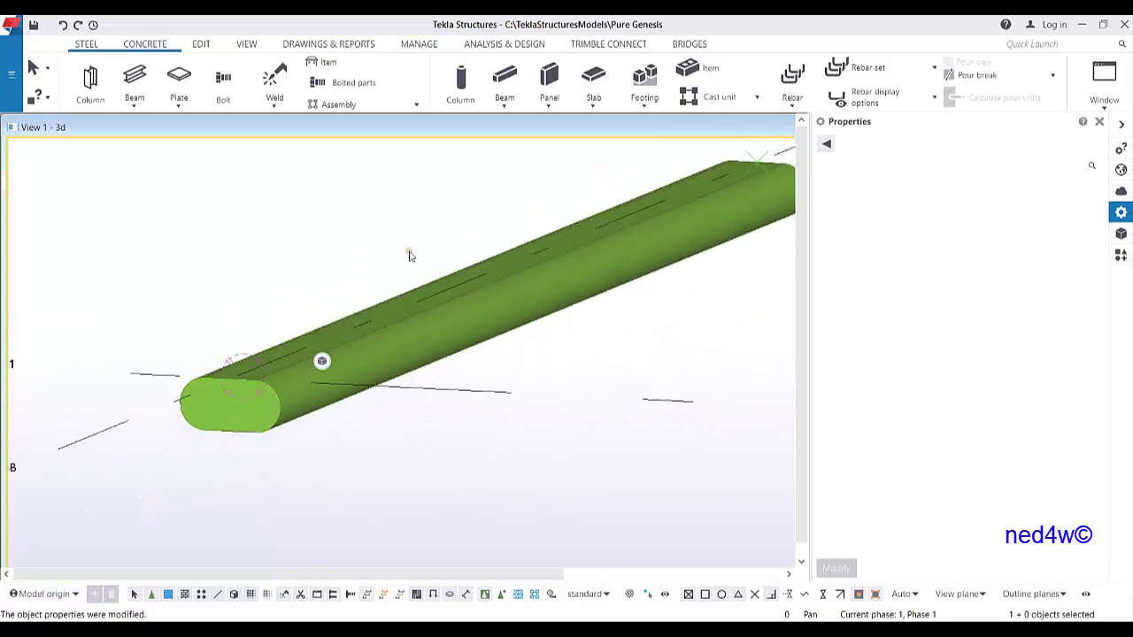
middle_click_drag(409, 256, 491, 344)
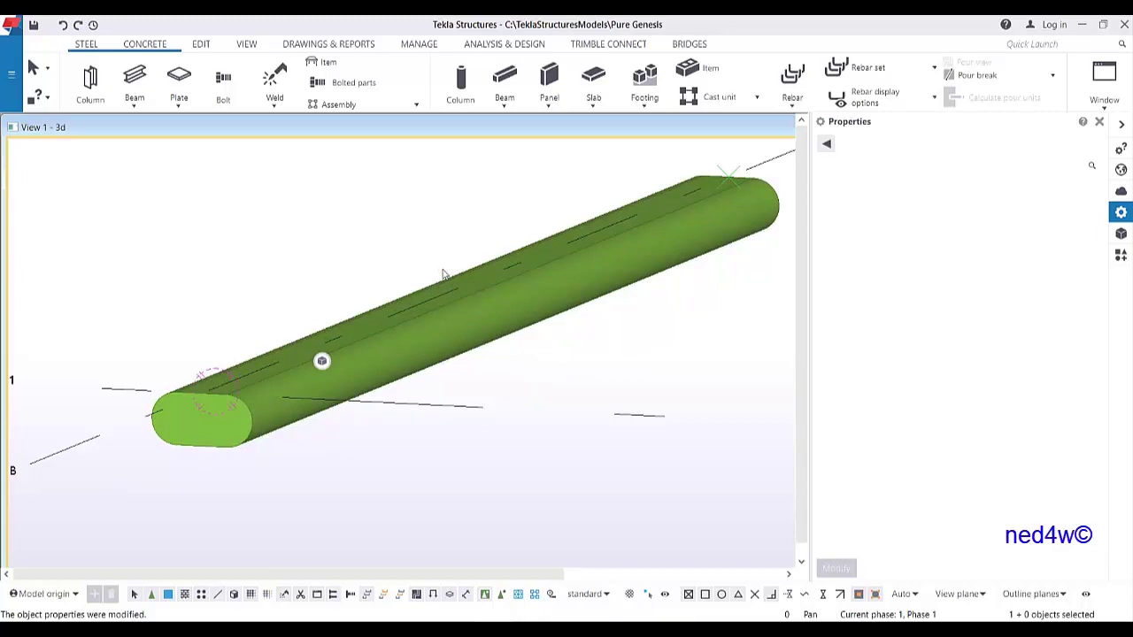
Step: Open the Profile catalog, filter by pgd, and select the user-defined parametric PGD profile
left_click(12, 78)
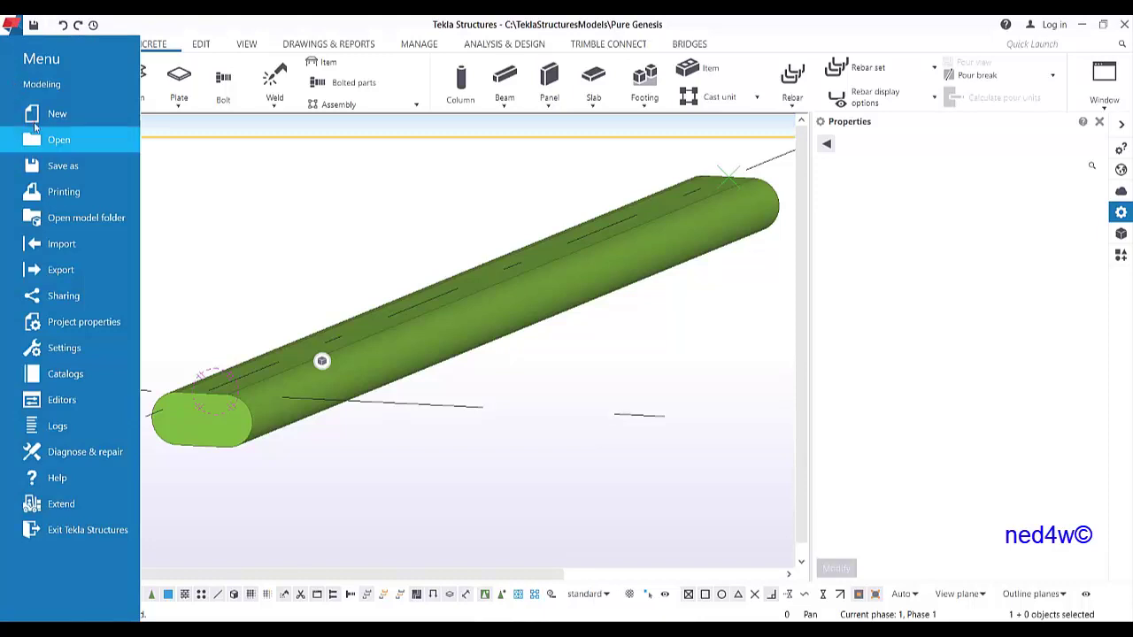
left_click(81, 374)
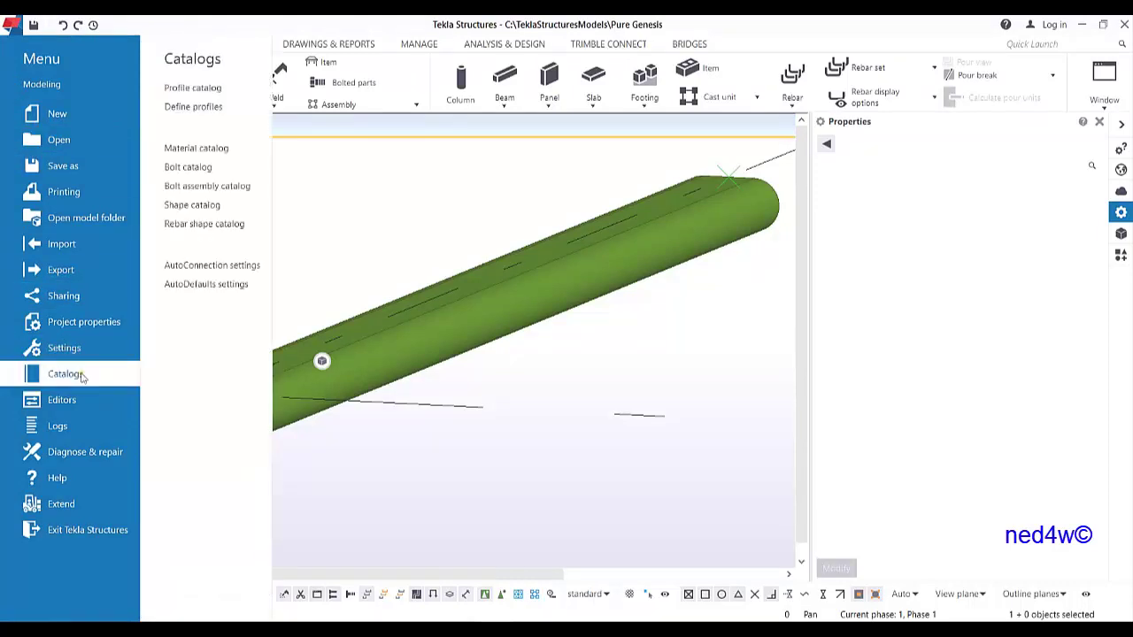
left_click(218, 89)
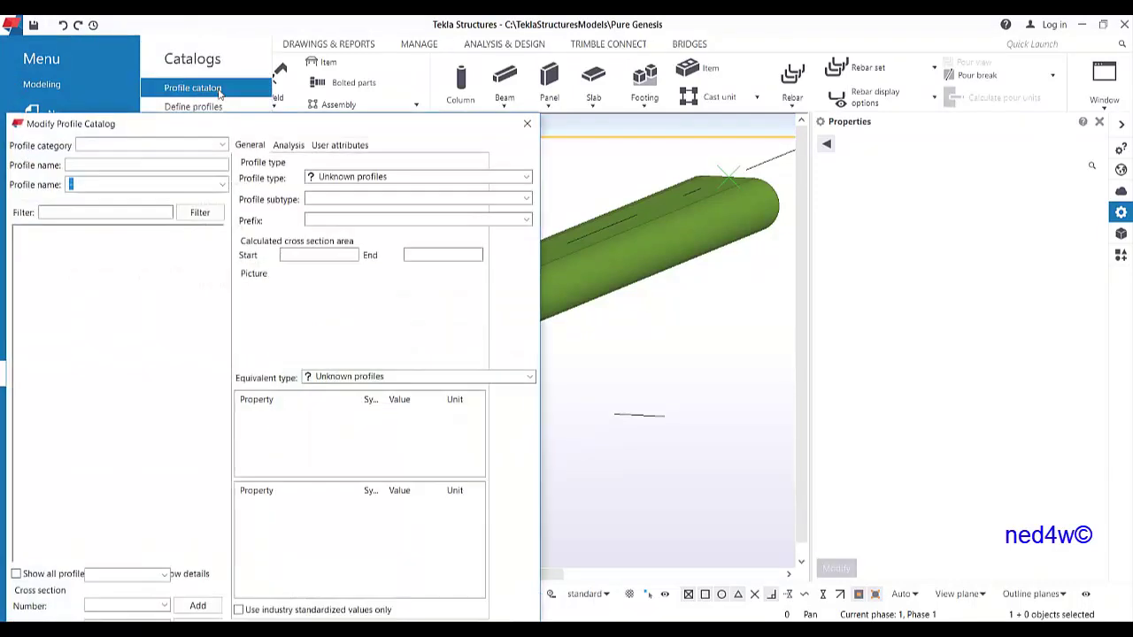
left_click(44, 169)
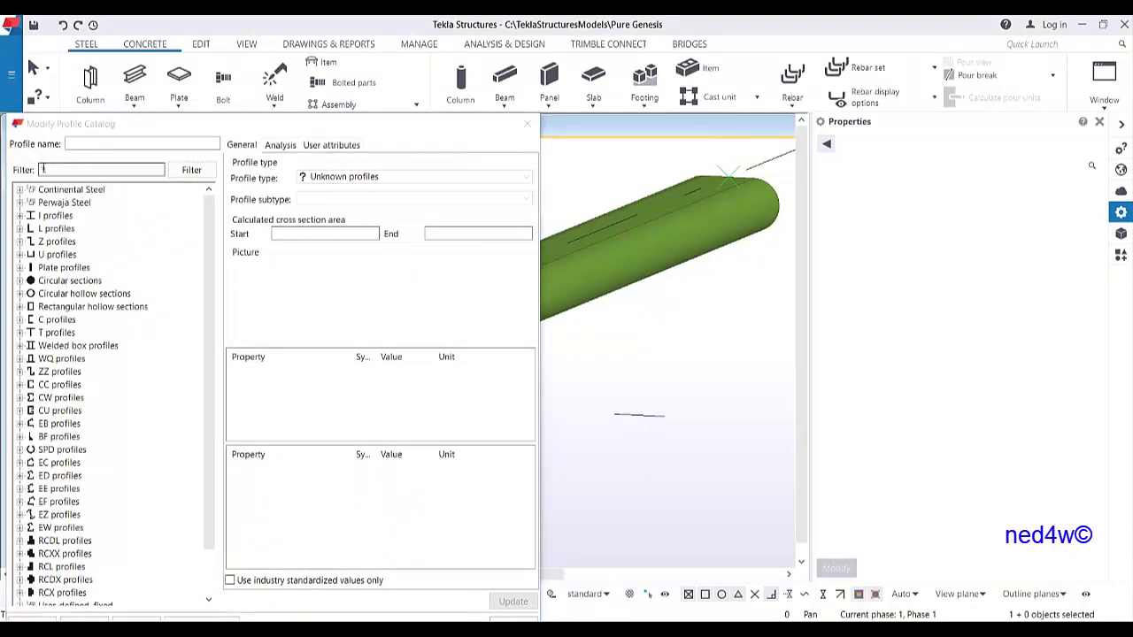
type("ddo")
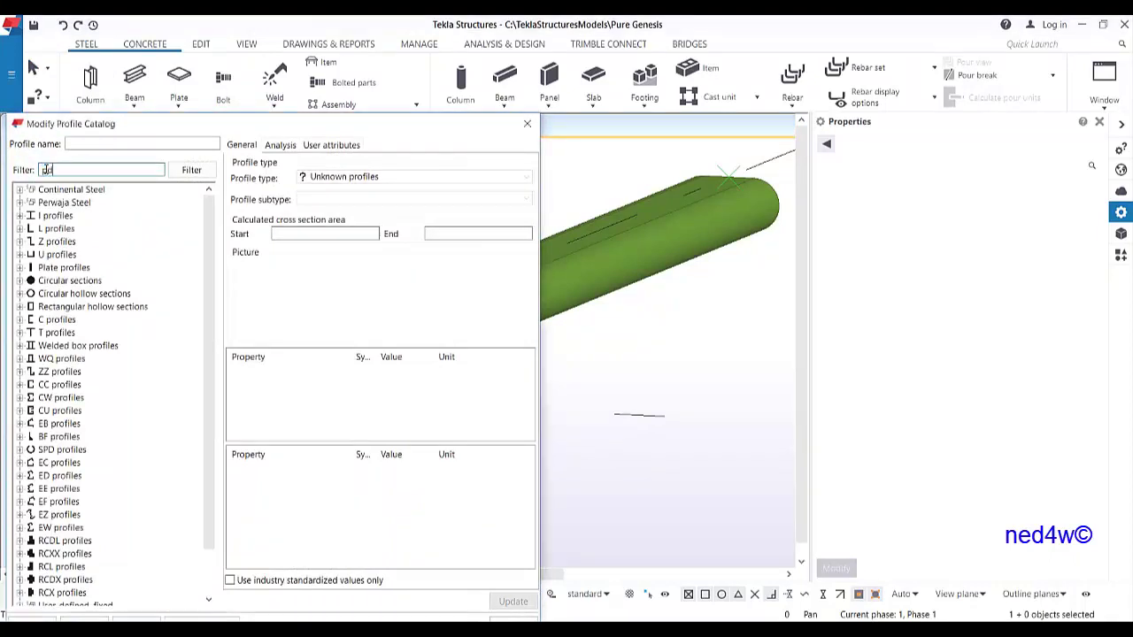
key("BackSpace")
key("BackSpace")
type("gd")
left_click(188, 170)
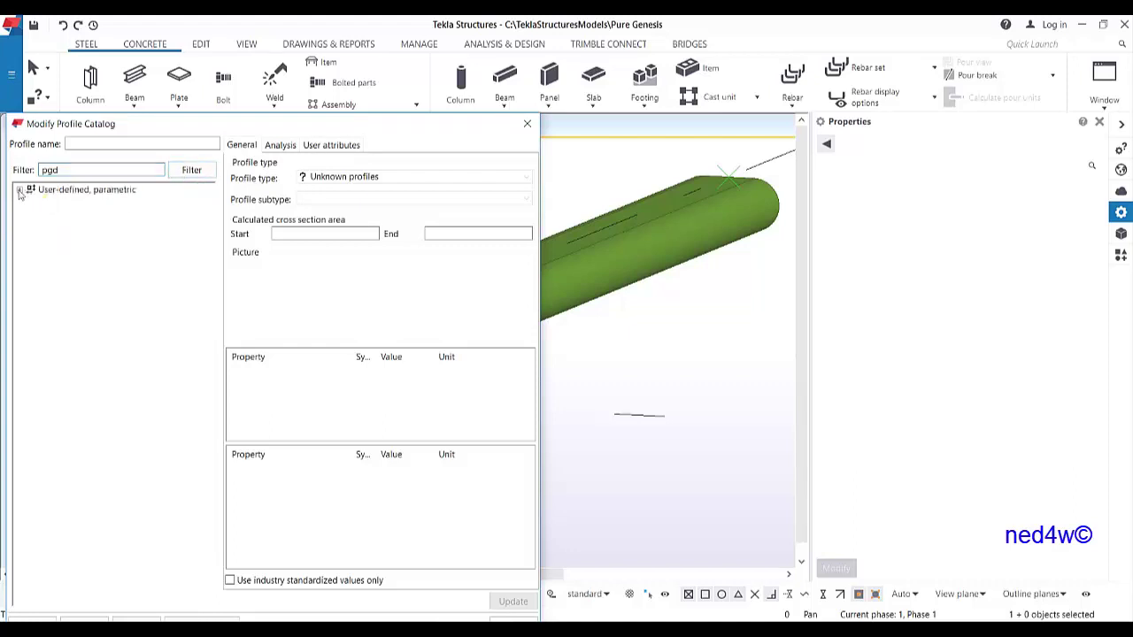
double_click(26, 191)
left_click(58, 203)
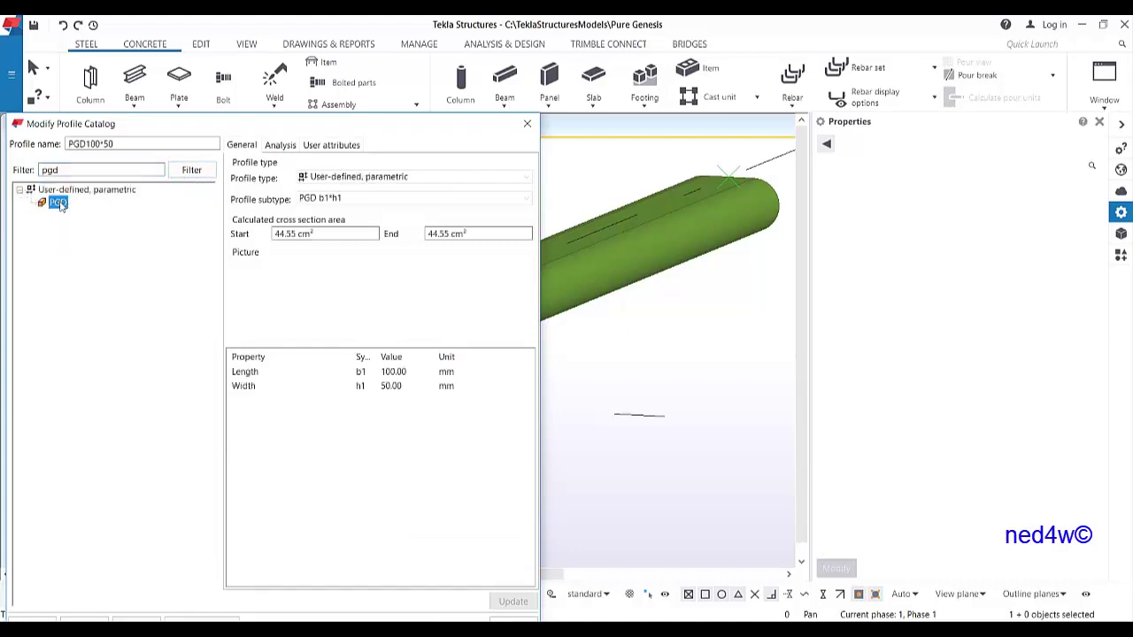
right_click(62, 205)
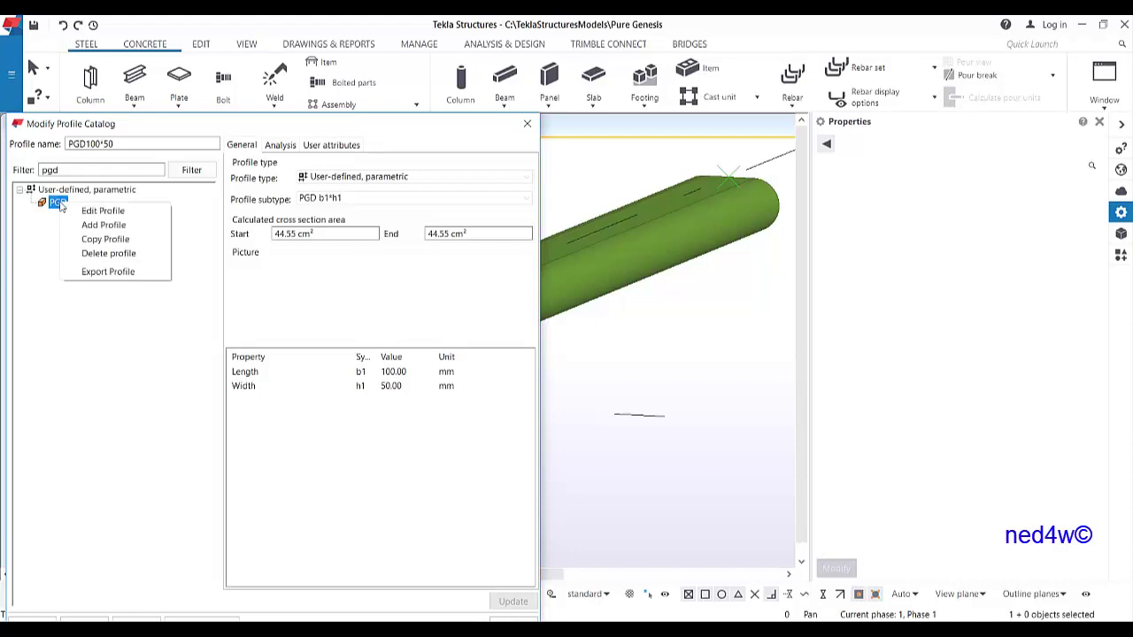
Step: Reopen the PGD profile in the sketch editor and add a new variable P2 at 0.00
left_click(112, 212)
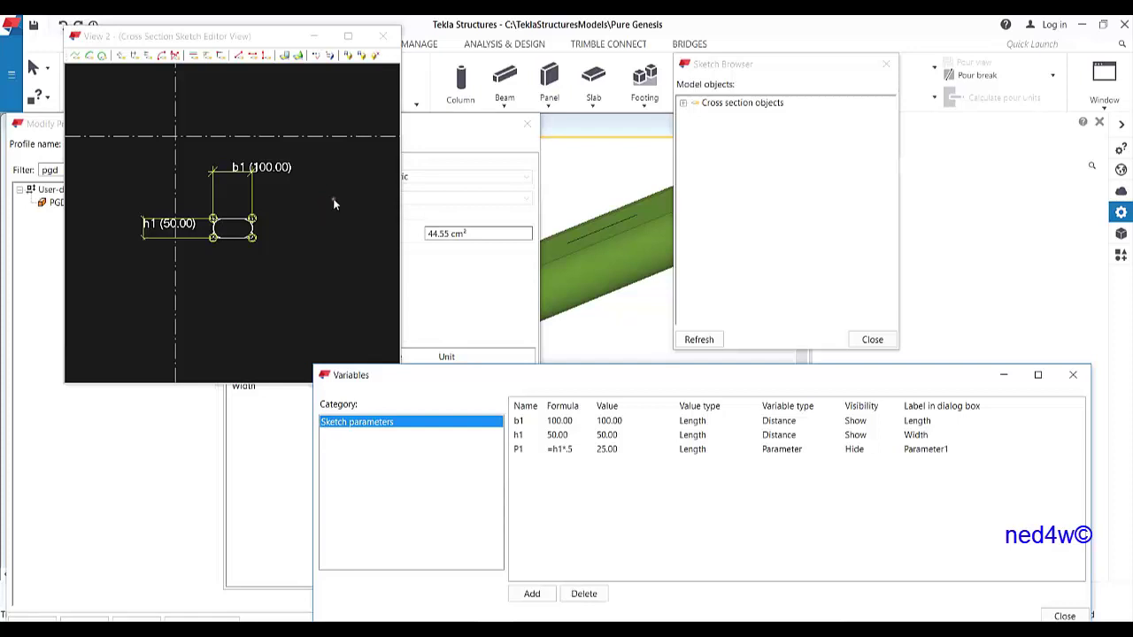
left_click(293, 266)
scroll(293, 266, "up", 5)
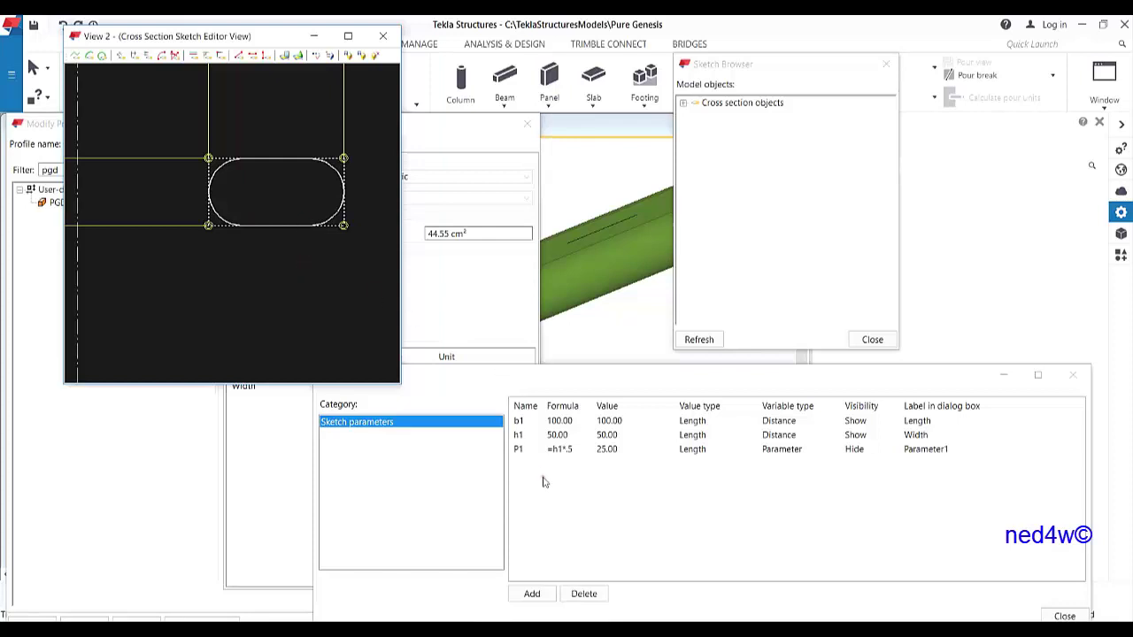
left_click(532, 594)
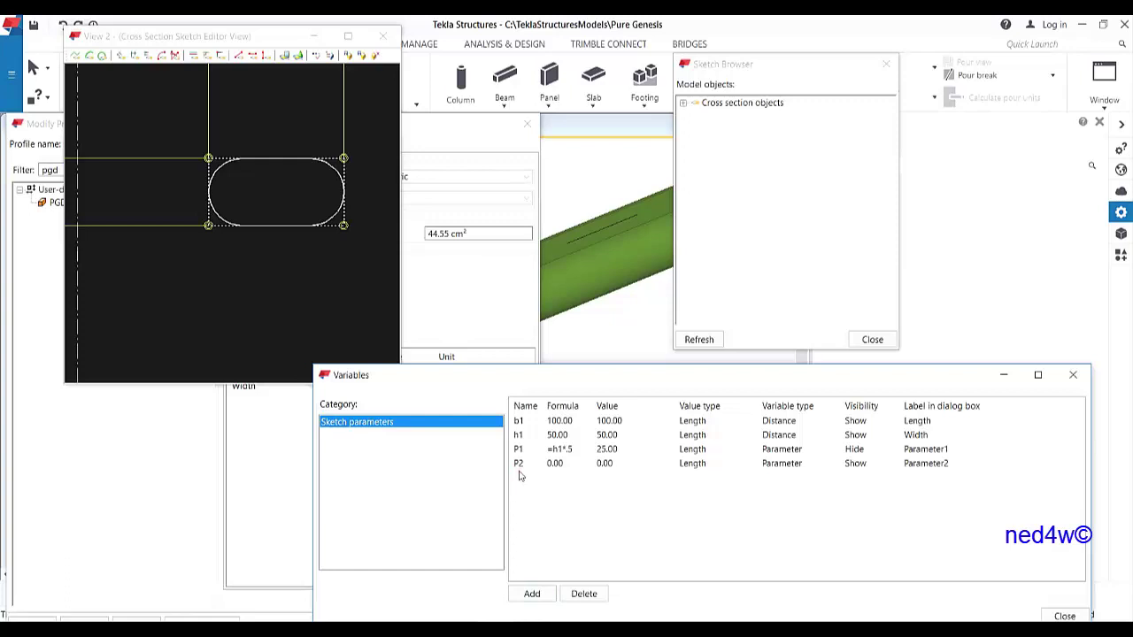
Step: Change P2's dialog label to 'Pipe Thk'
left_click(936, 466)
left_click_drag(962, 465, 883, 467)
type("thk")
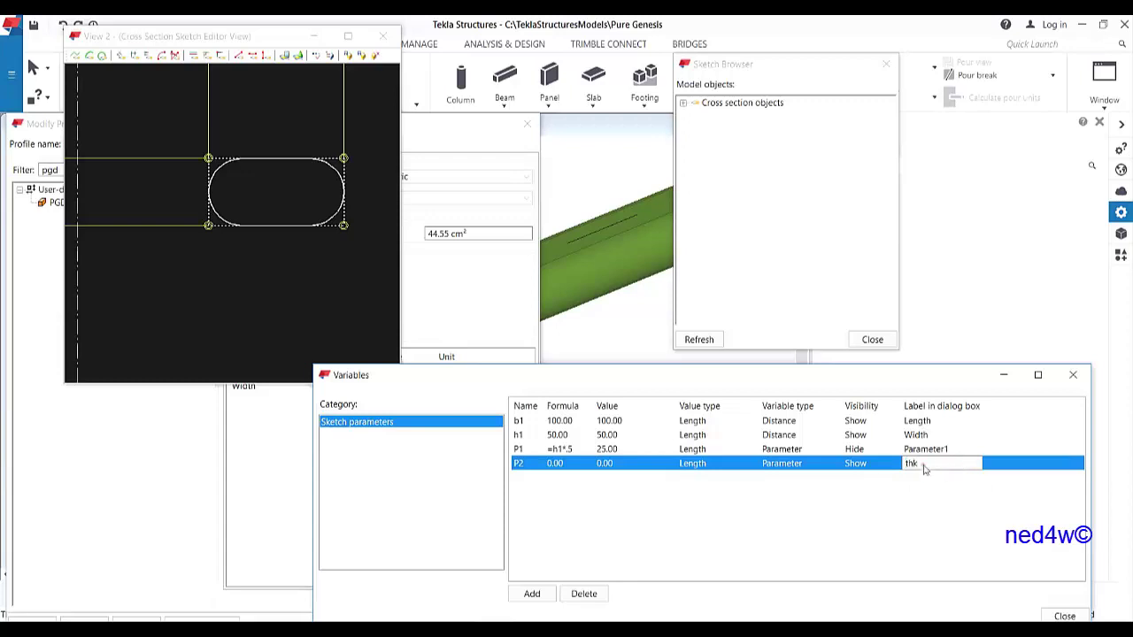
left_click_drag(926, 467, 880, 483)
type("Pipe Thk")
key("Return")
Step: Set P2's formula to 2, giving a 2.00 mm value
left_click(567, 464)
type("2")
key("Return")
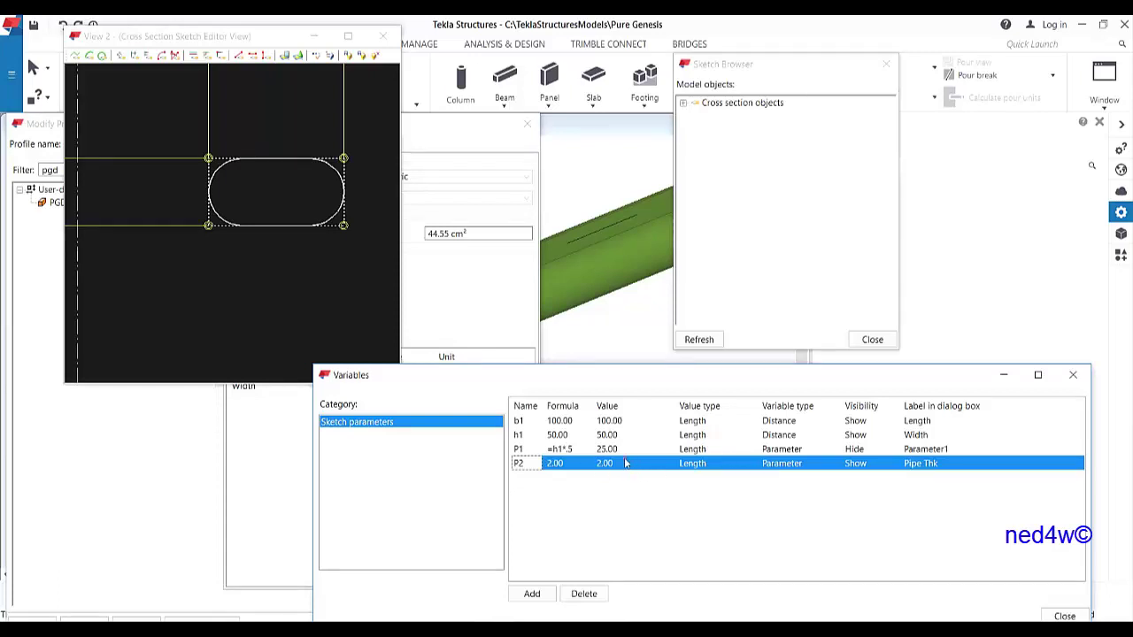
left_click(526, 467)
left_click(290, 226)
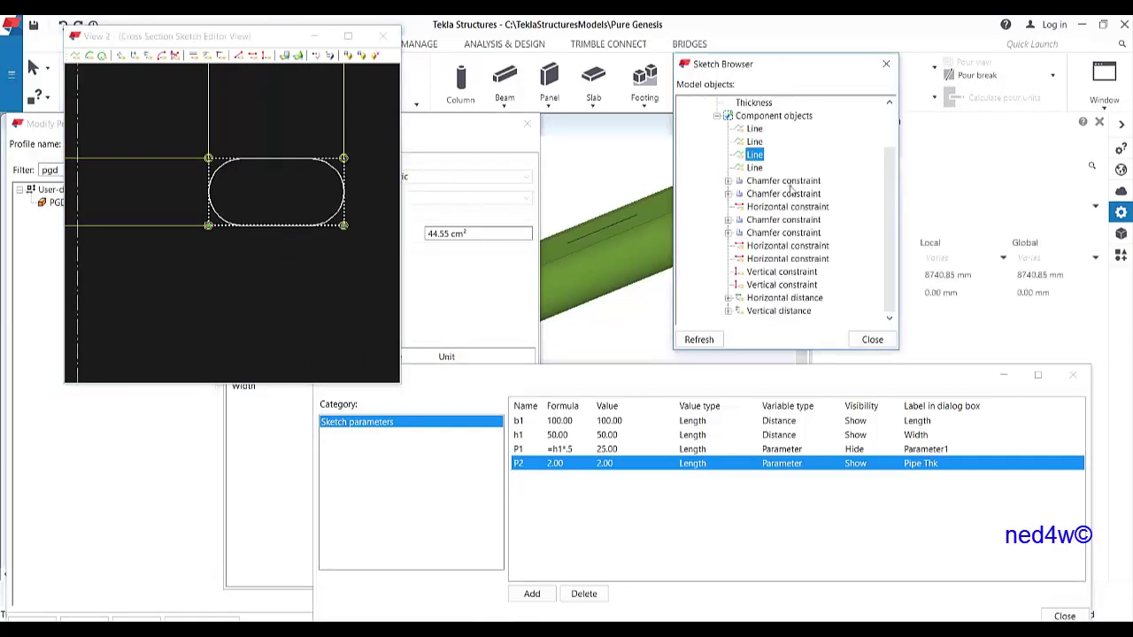
Step: Add the equation P2 to the sketch Thickness, making the obround a 2.00-thick hollow wall
scroll(791, 154, "up", 2)
left_click(293, 158)
mouse_move(762, 63)
left_mouse_down()
mouse_move(719, 57)
mouse_move(676, 88)
mouse_move(668, 75)
left_mouse_up()
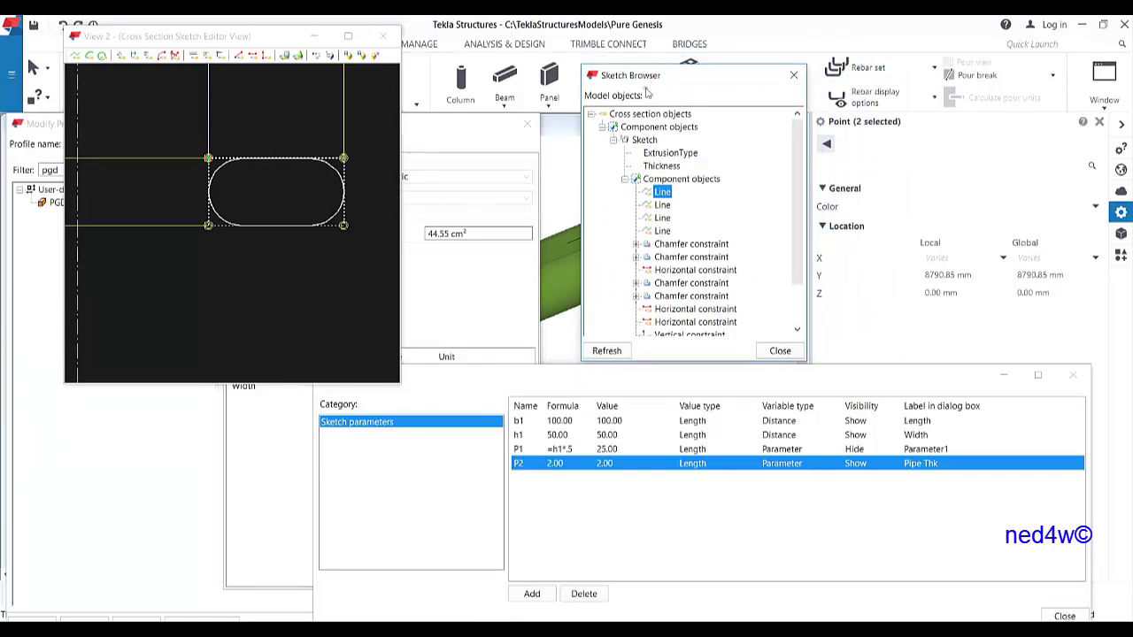
left_click(669, 167)
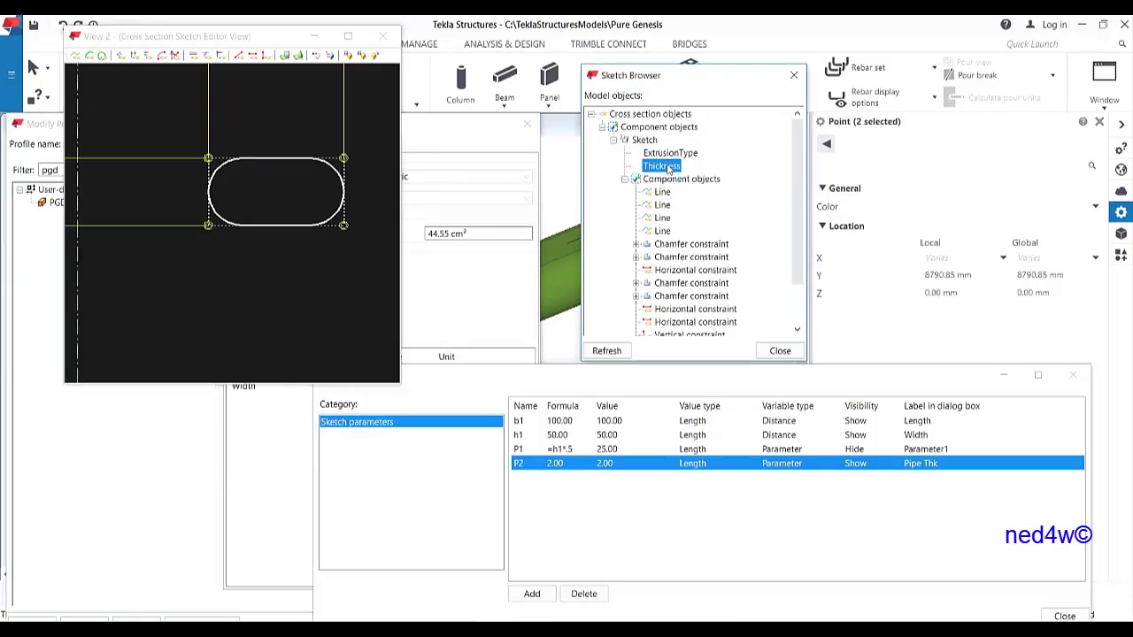
right_click(673, 167)
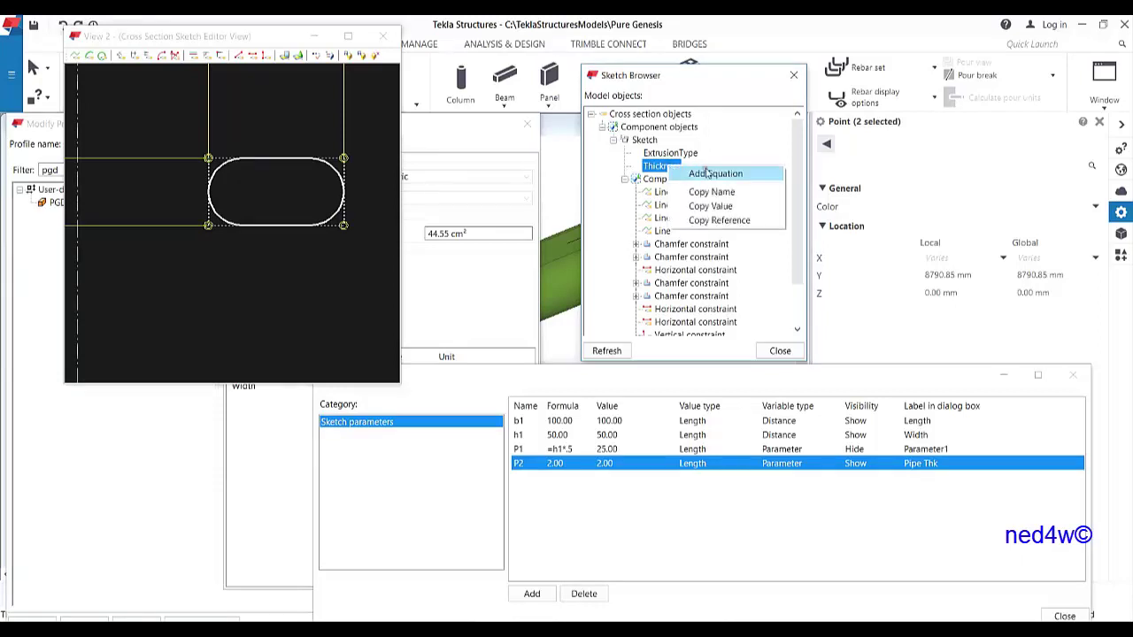
left_click(701, 169)
type("P2")
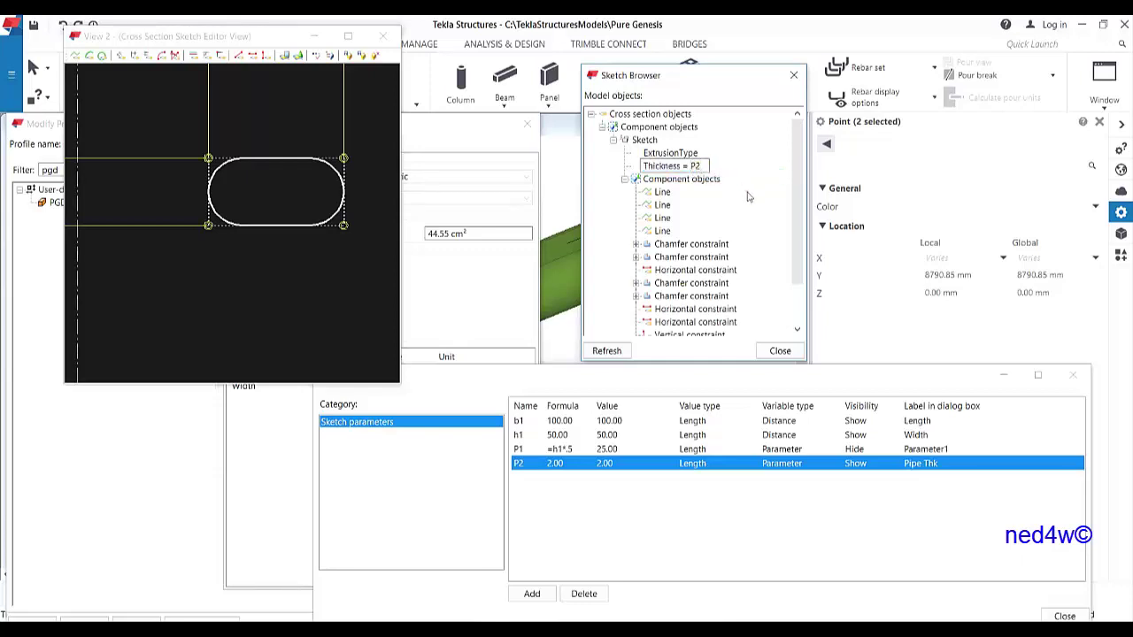
key("Return")
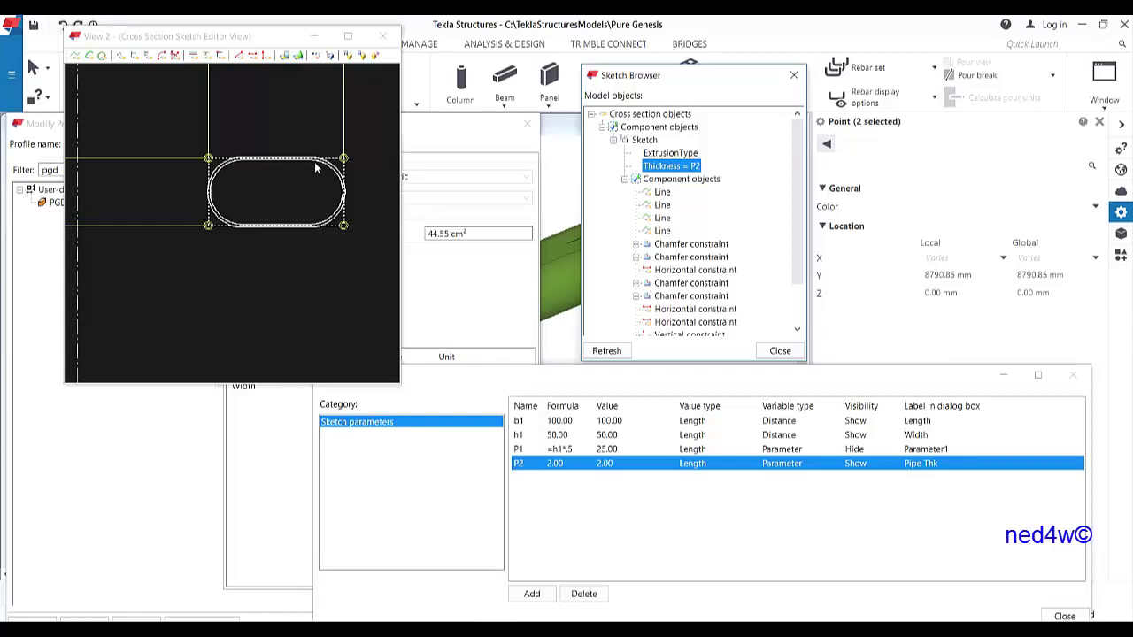
scroll(314, 162, "up", 3)
scroll(296, 152, "down", 1)
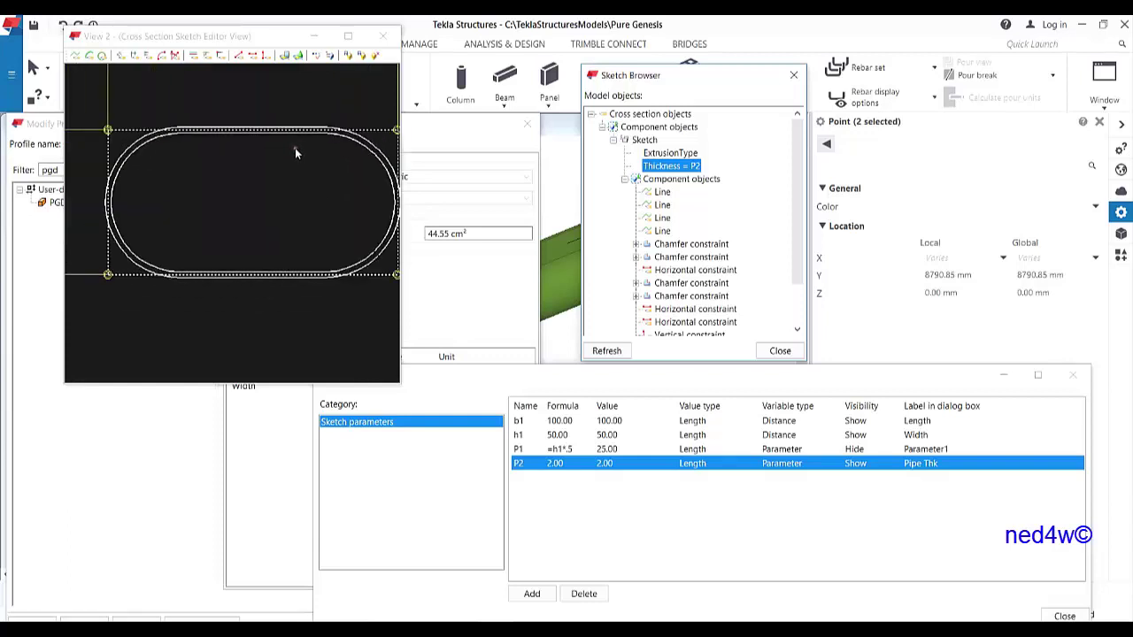
scroll(295, 152, "down", 3)
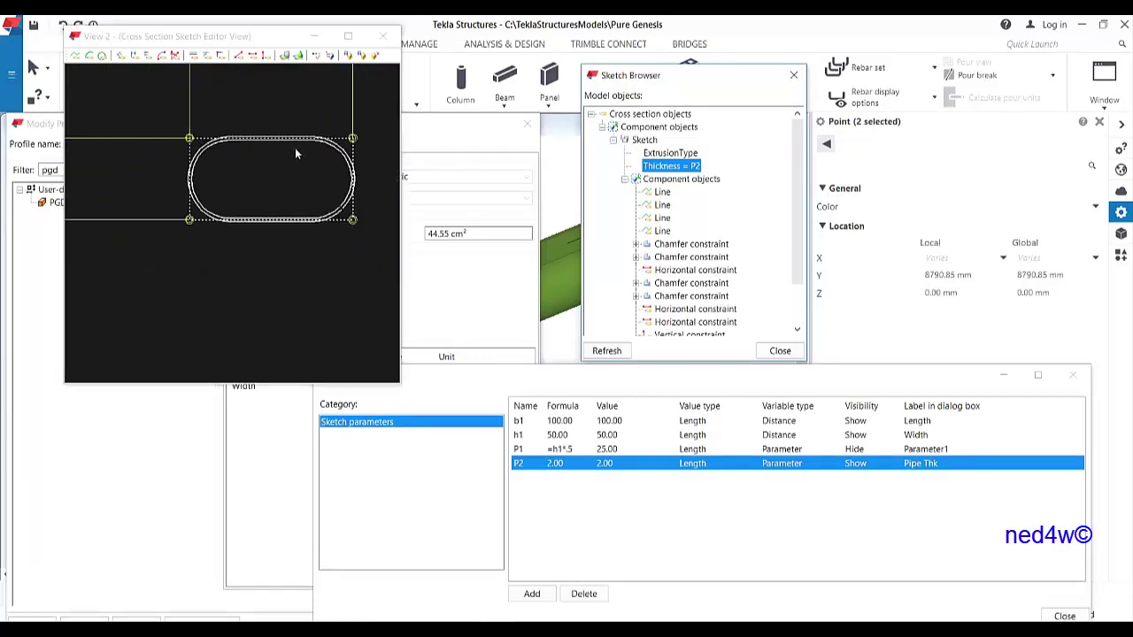
Step: Save the PGD sketch, update the existing profile with it, and close the profile catalog
left_click(378, 55)
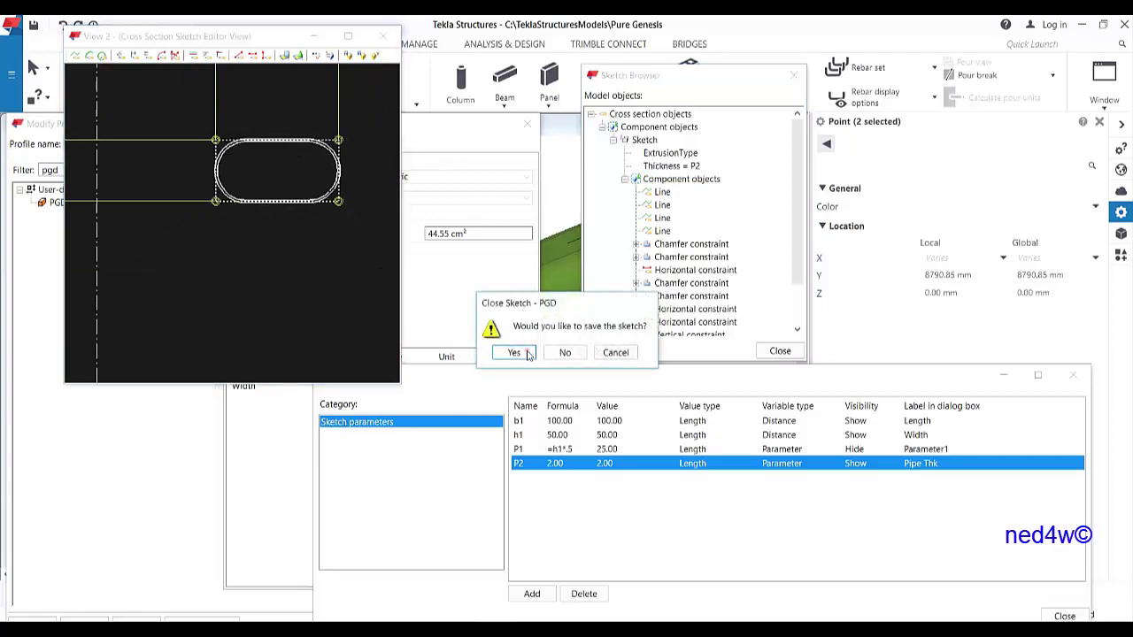
left_click(527, 354)
left_click(542, 365)
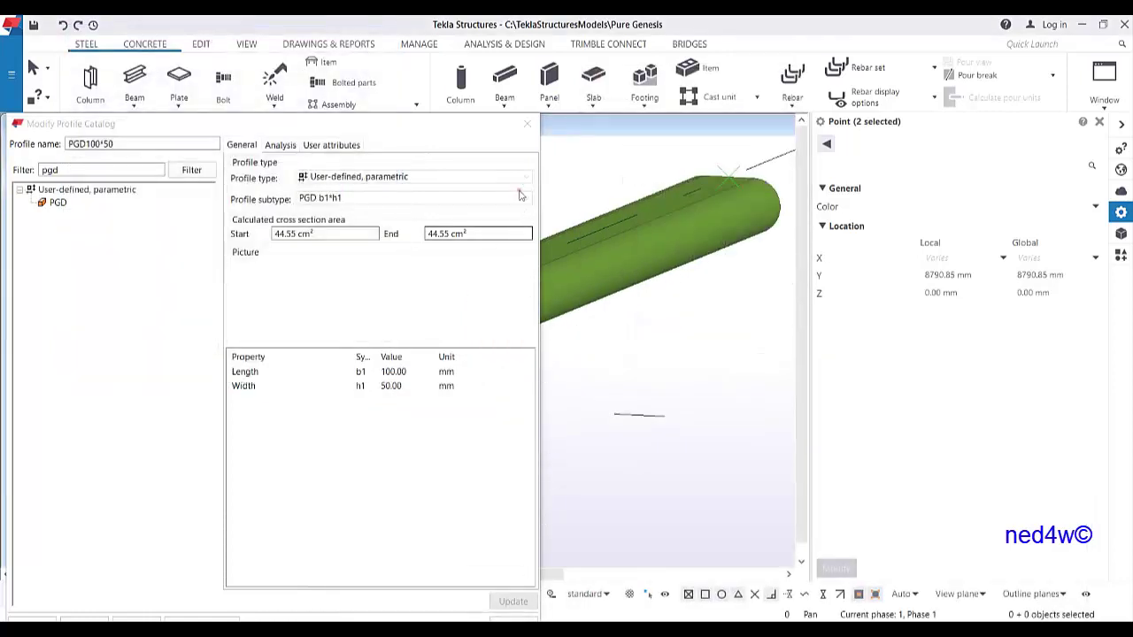
left_click(528, 124)
Step: Select the beam and orbit to inspect its hollow PGD100*50*2 end
left_click(304, 418)
scroll(304, 418, "up", 5)
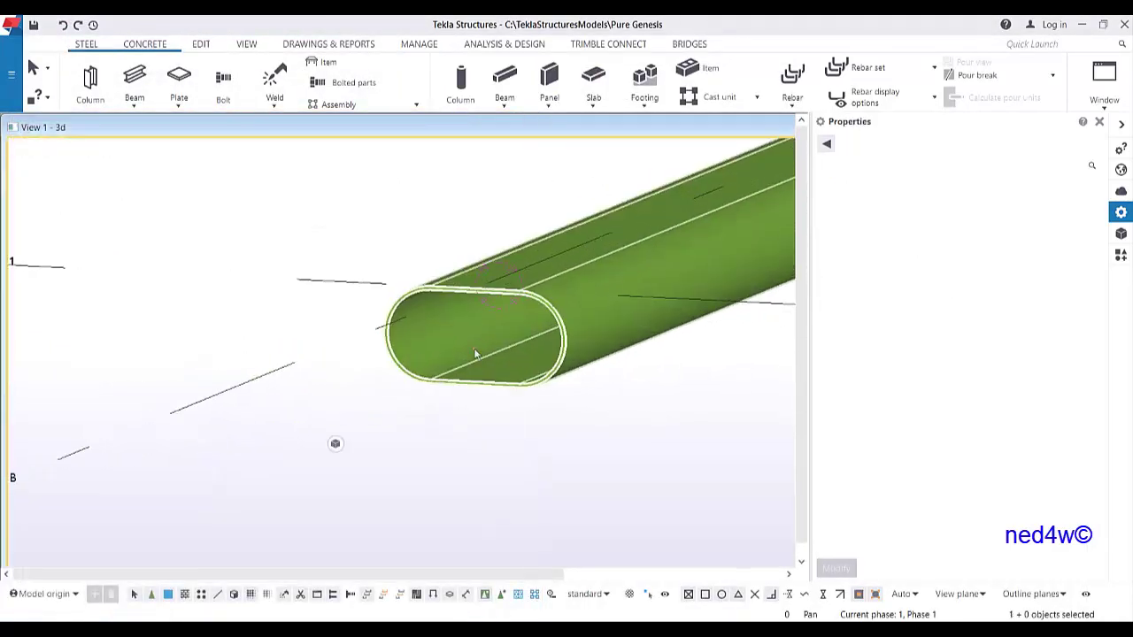
scroll(493, 415, "down", 5)
mouse_move(479, 414)
middle_mouse_down("ctrl")
mouse_move(548, 421)
mouse_move(502, 414)
middle_mouse_up("ctrl")
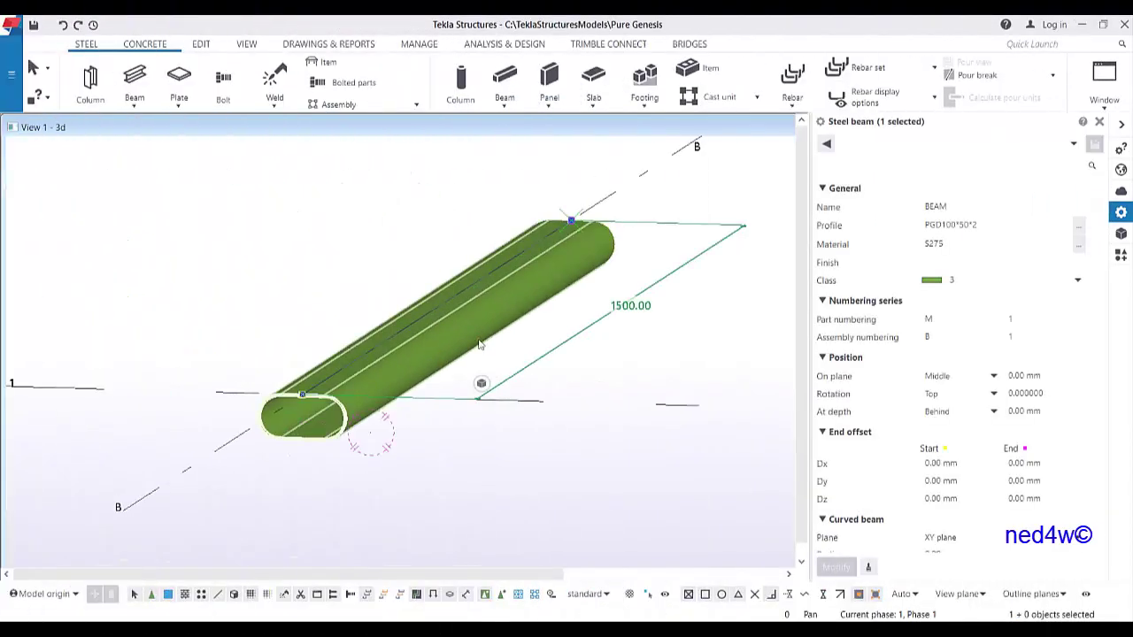
scroll(468, 334, "up", 2)
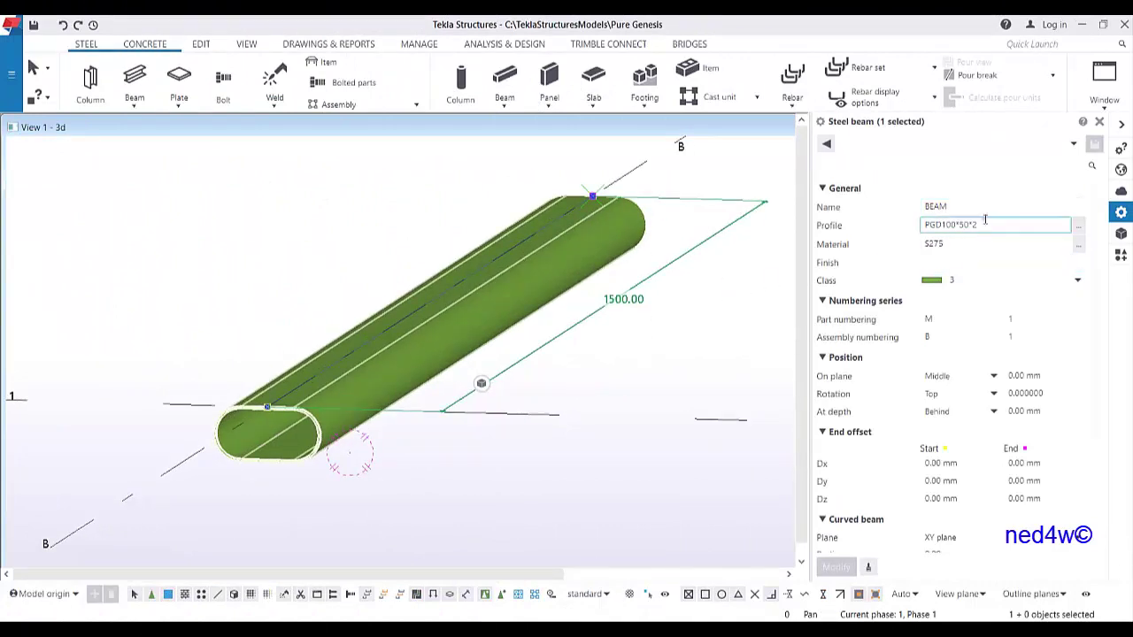
Step: Change the beam's profile to PGD200*100*2
scroll(389, 398, "up", 3)
middle_click_drag(388, 394, 624, 317, "ctrl")
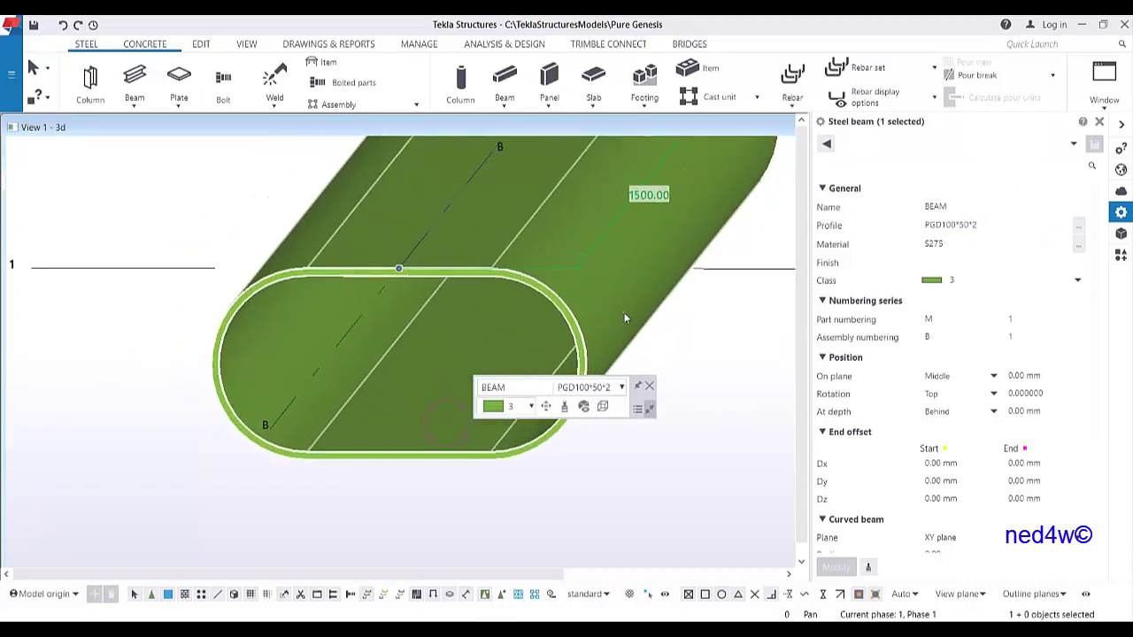
left_click(951, 225)
left_click(952, 225)
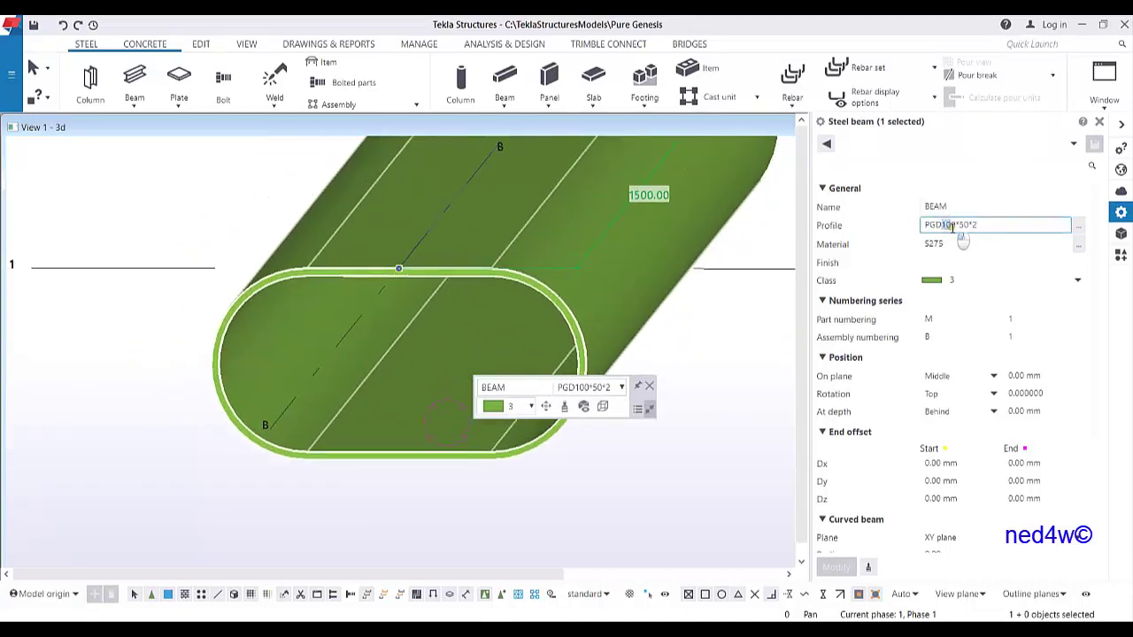
type("200")
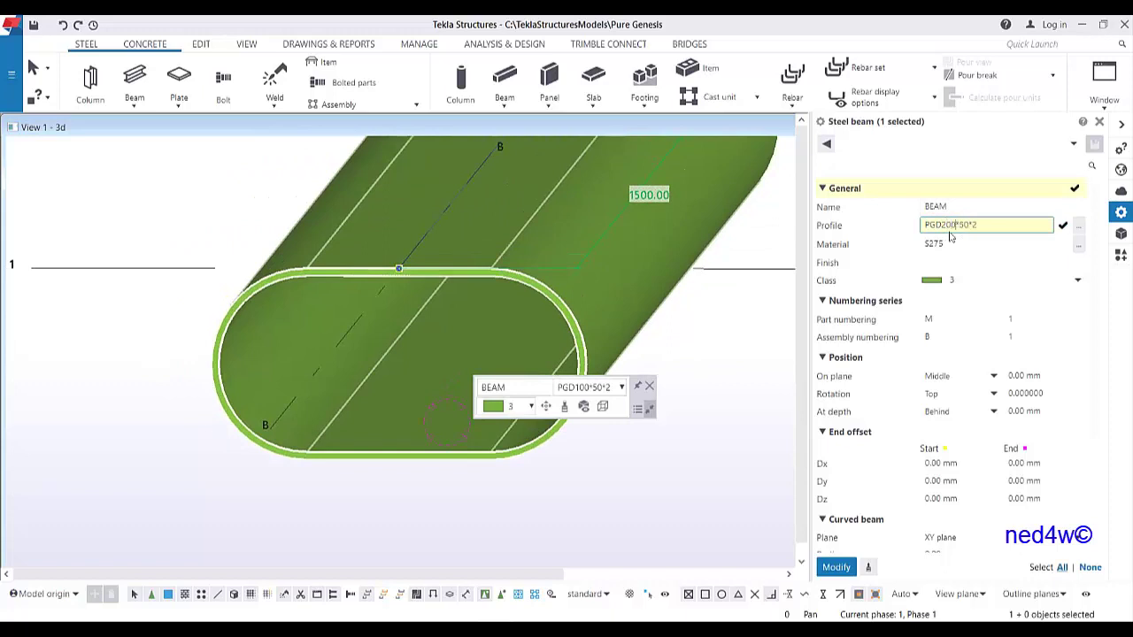
left_click(961, 227)
type("100")
key("Return")
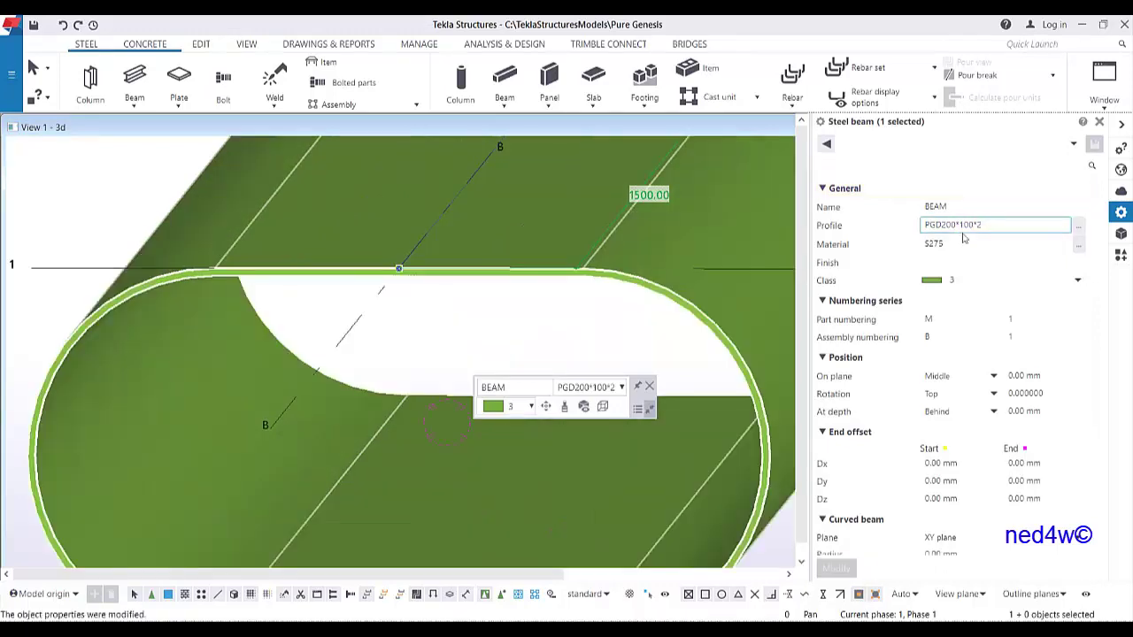
Step: Set the wall thickness to 10, making the profile PGD200*100*10
scroll(359, 292, "down", 2)
middle_click_drag(372, 282, 358, 262, "ctrl")
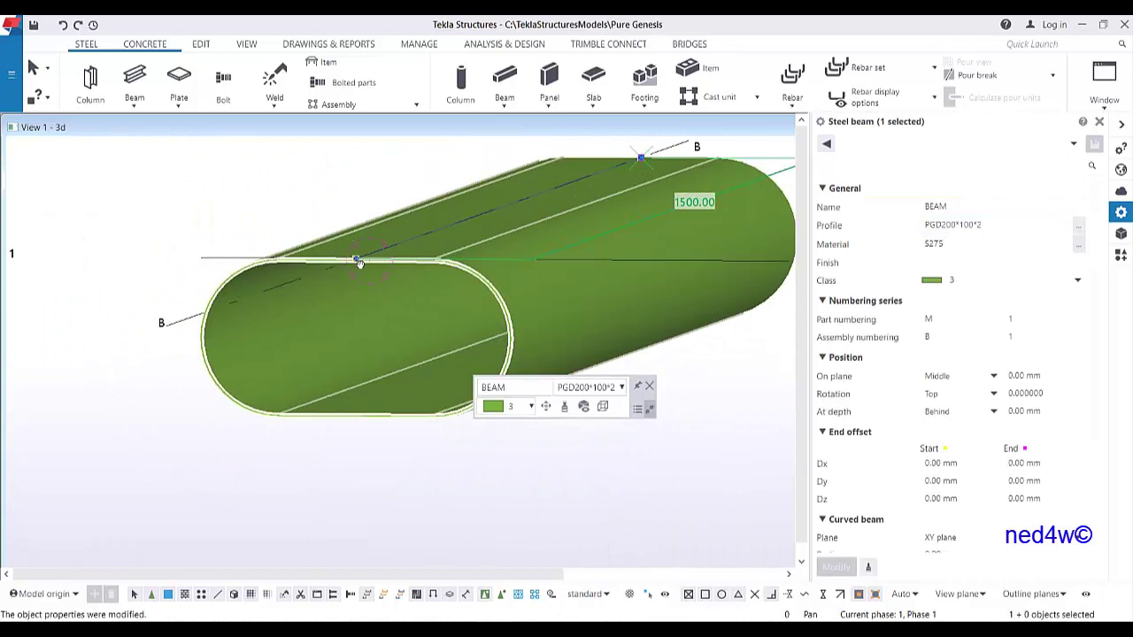
left_click(988, 227)
key("BackSpace")
type("10")
key("Return")
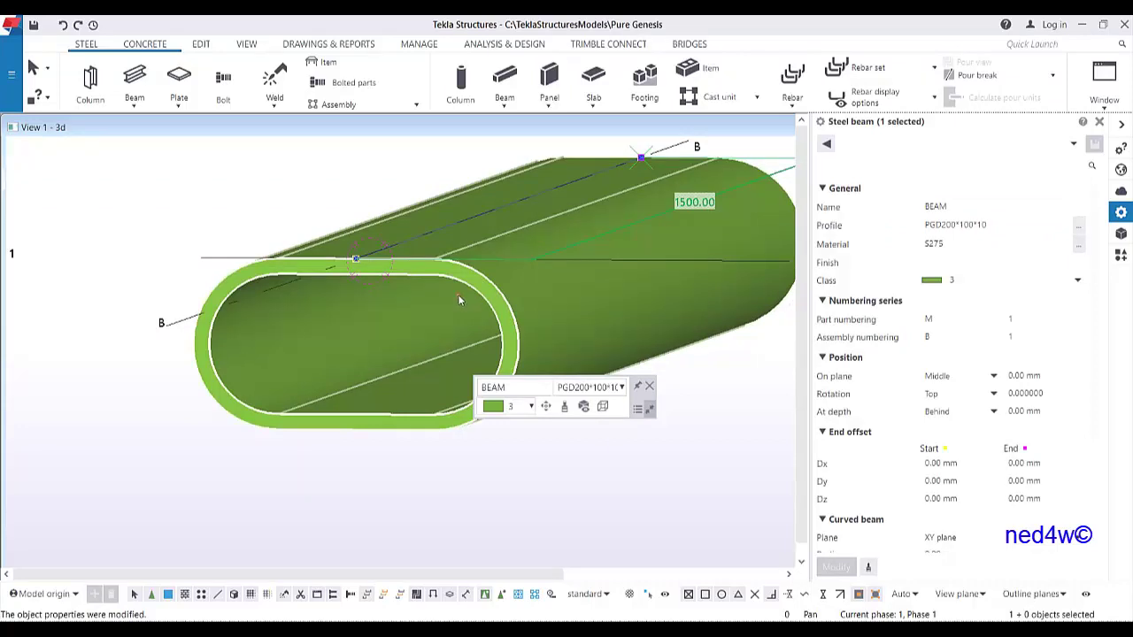
Step: Orbit around the resized tube to inspect its 10 mm wall from the side
scroll(468, 329, "down", 3)
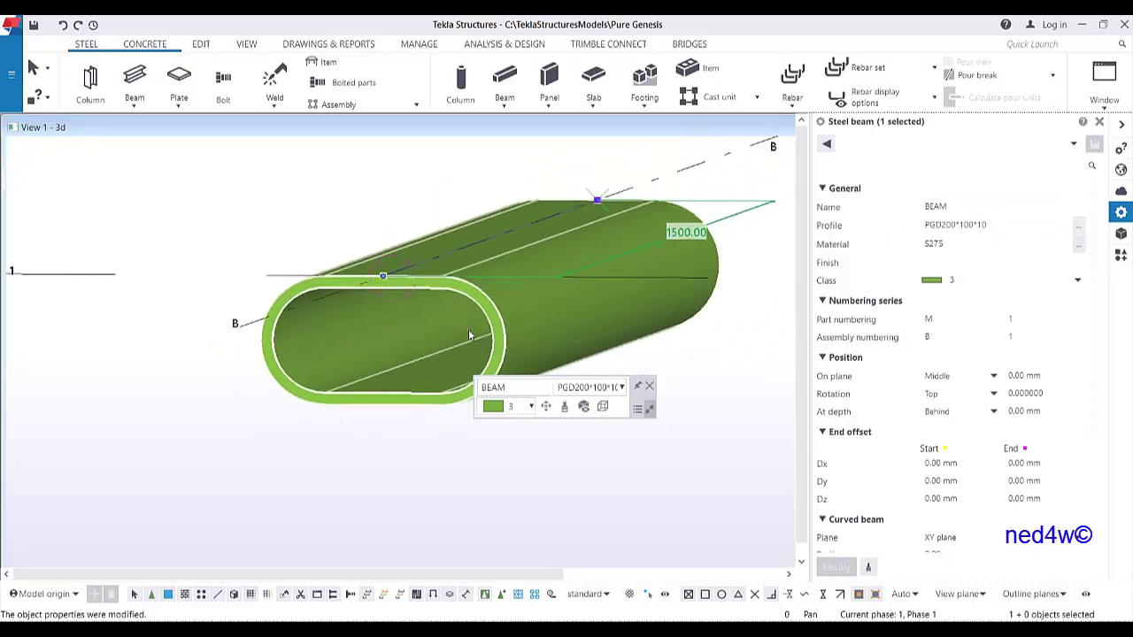
key("Escape")
middle_click_drag(469, 334, 563, 337, "ctrl")
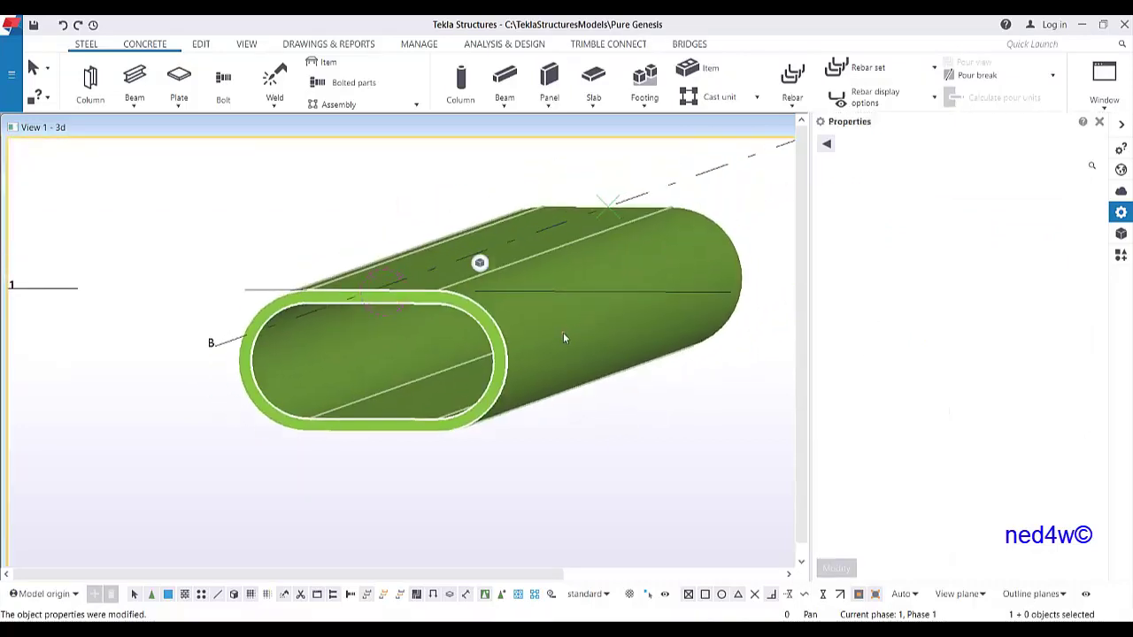
key("ctrl+Left")
left_click(429, 352)
scroll(430, 367, "up", 5)
middle_click_drag(434, 377, 531, 331, "ctrl")
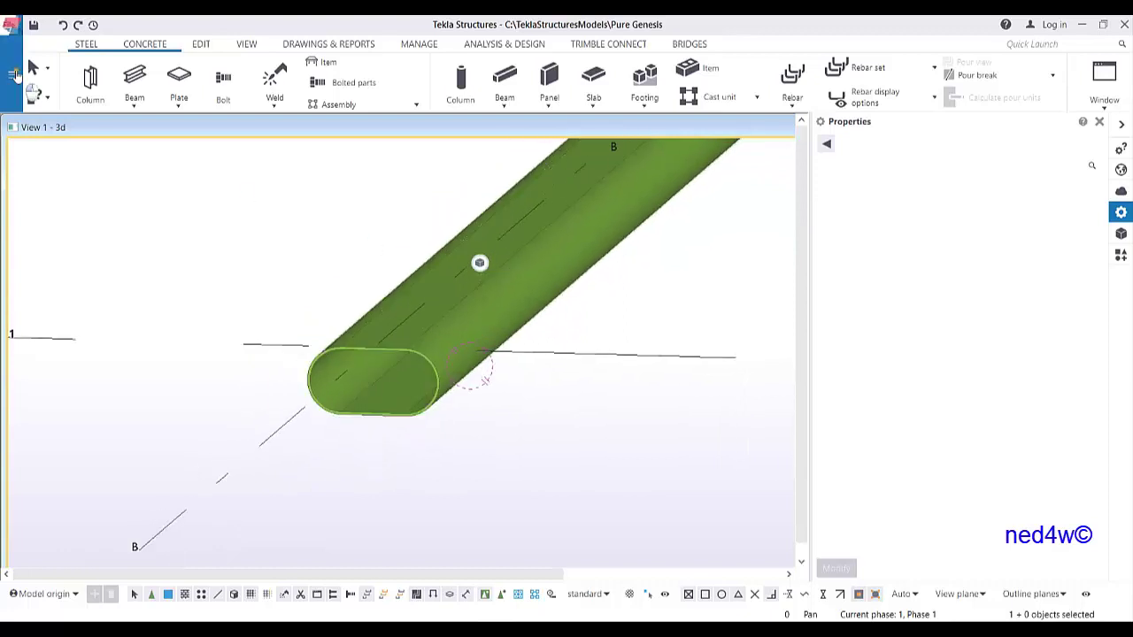
left_click(9, 24)
Step: Copy the profdb.bin file from the model folder
left_click(80, 225)
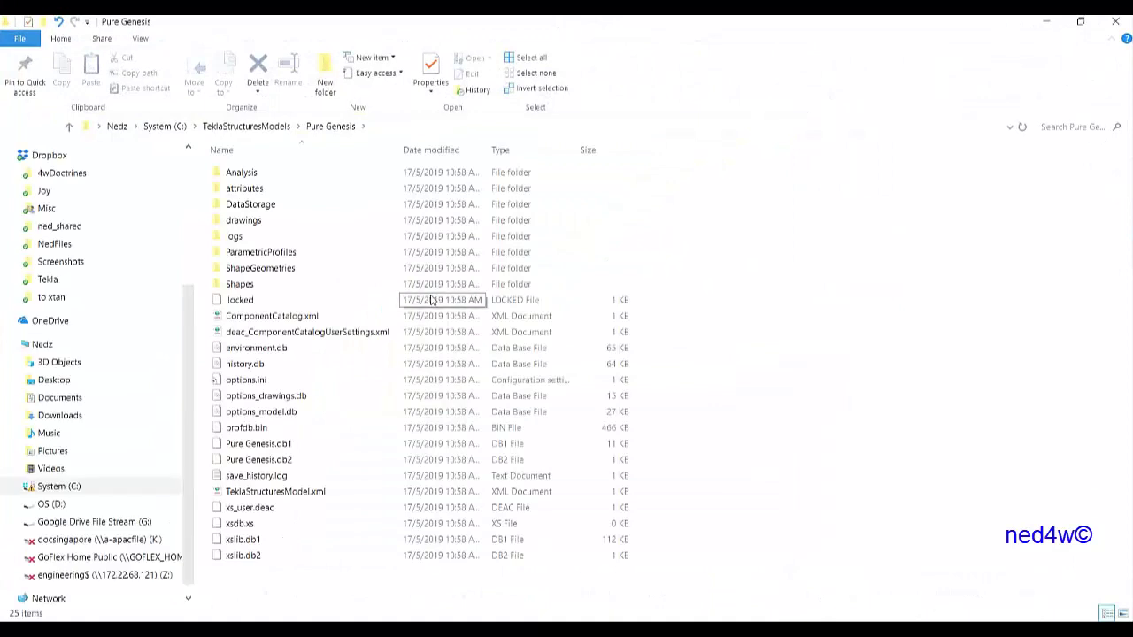
left_click(262, 429)
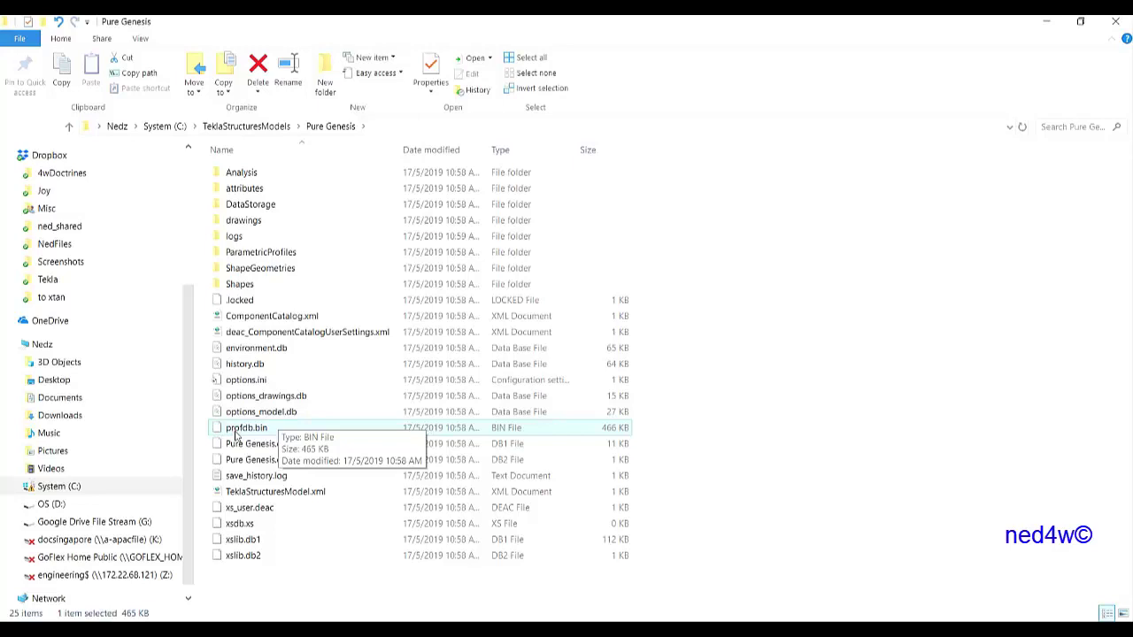
right_click(252, 430)
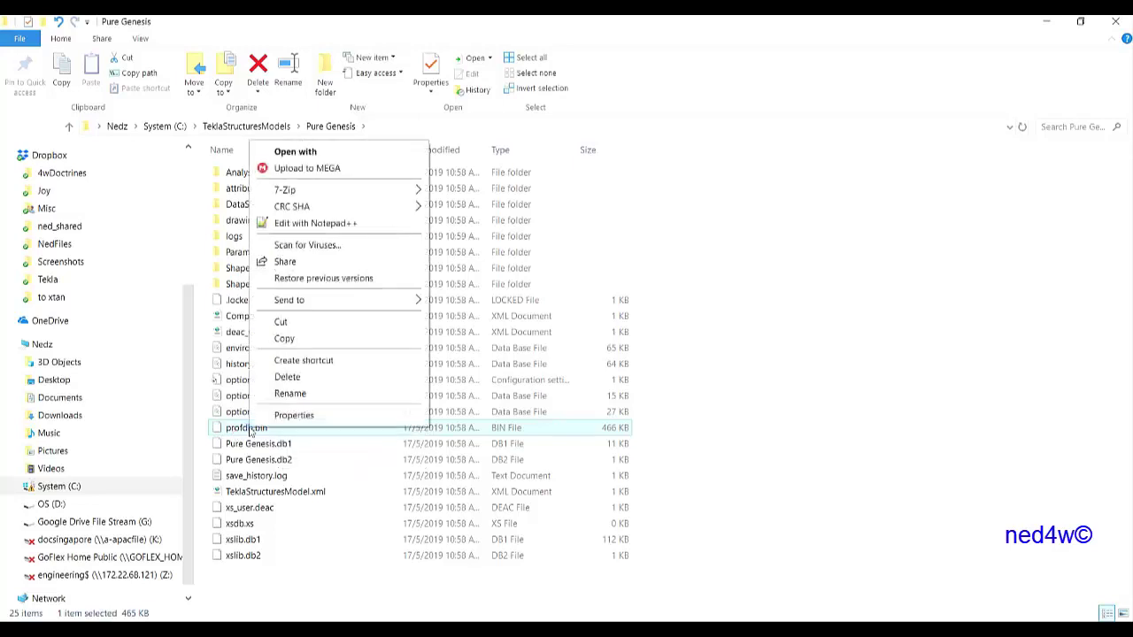
left_click(283, 338)
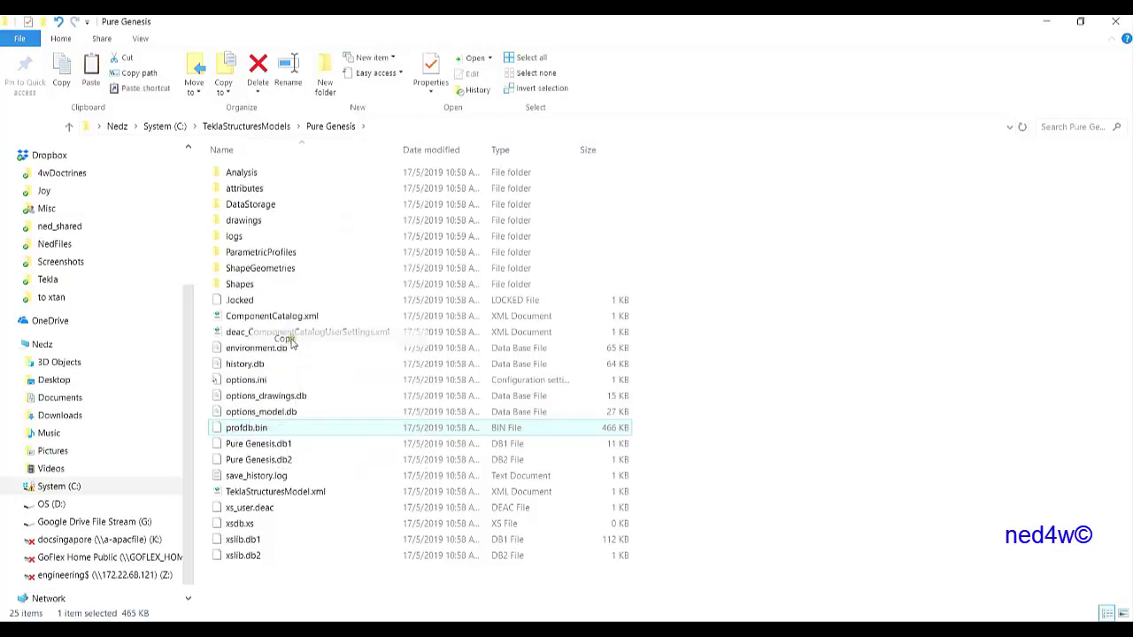
Step: Browse C:\TeklaStructures\2019.0\Environments\se_asia\General into the profil folder
left_click(75, 488)
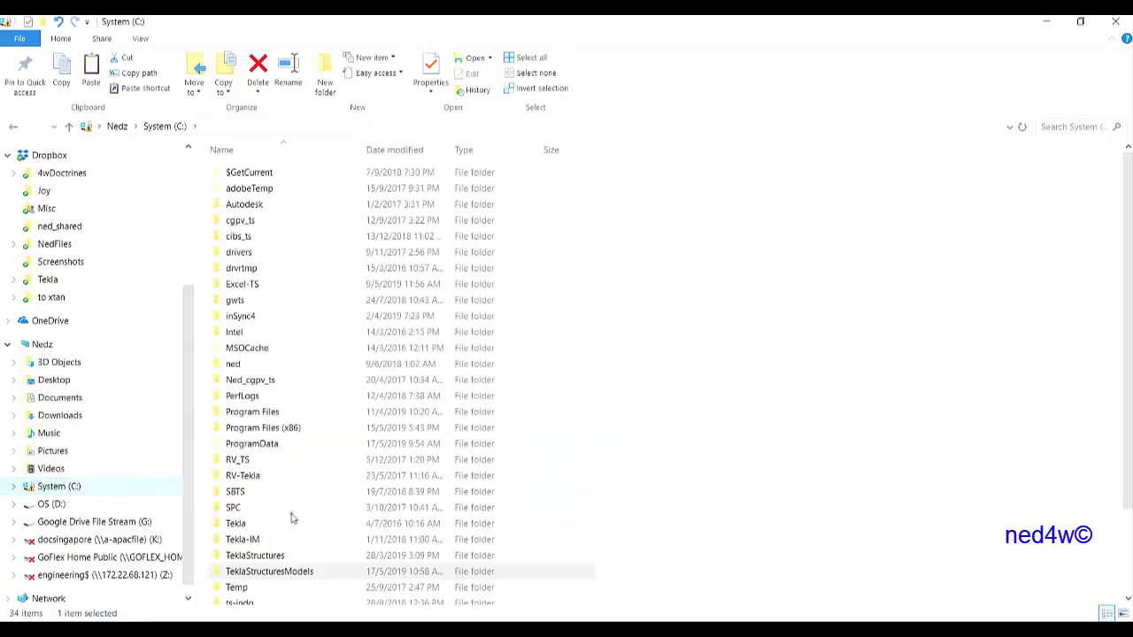
double_click(278, 558)
left_click(252, 303)
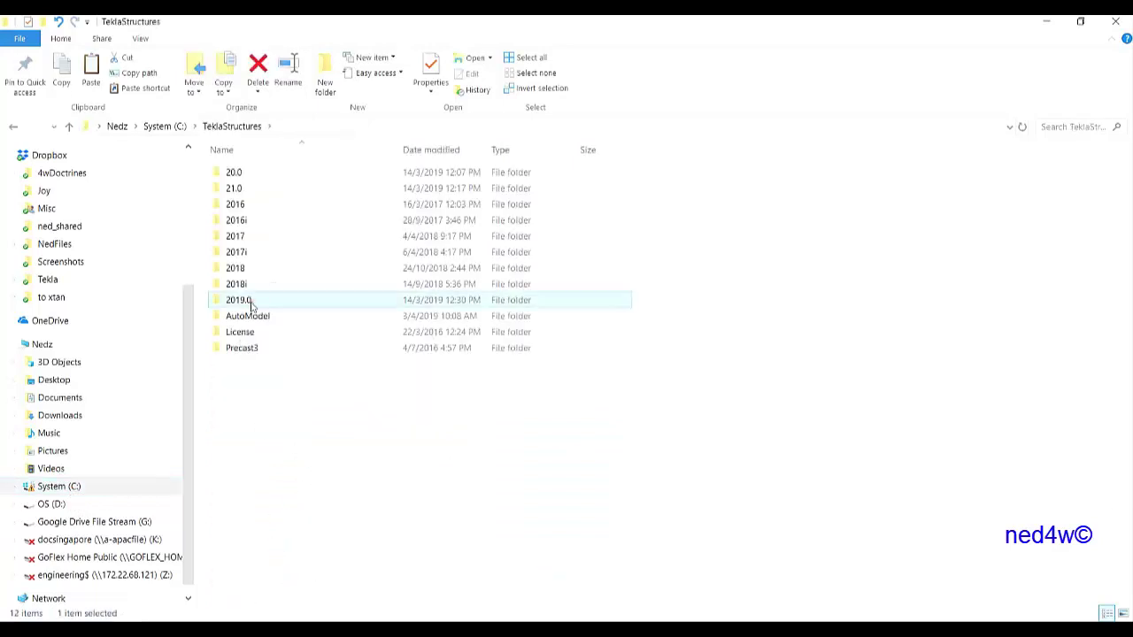
double_click(252, 304)
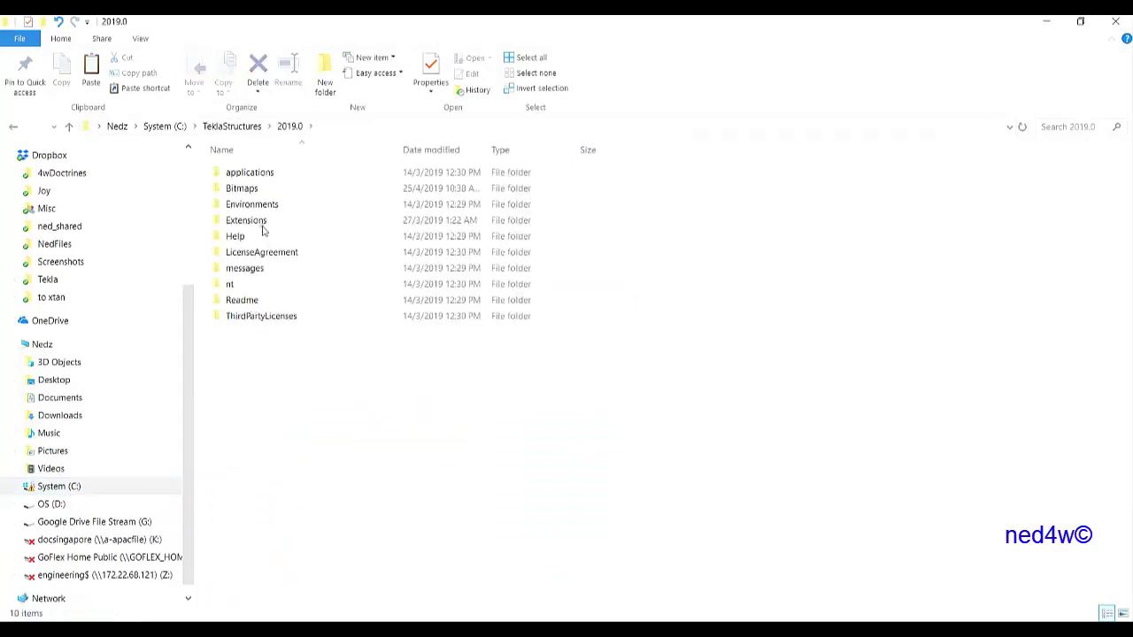
double_click(249, 206)
double_click(247, 211)
double_click(242, 222)
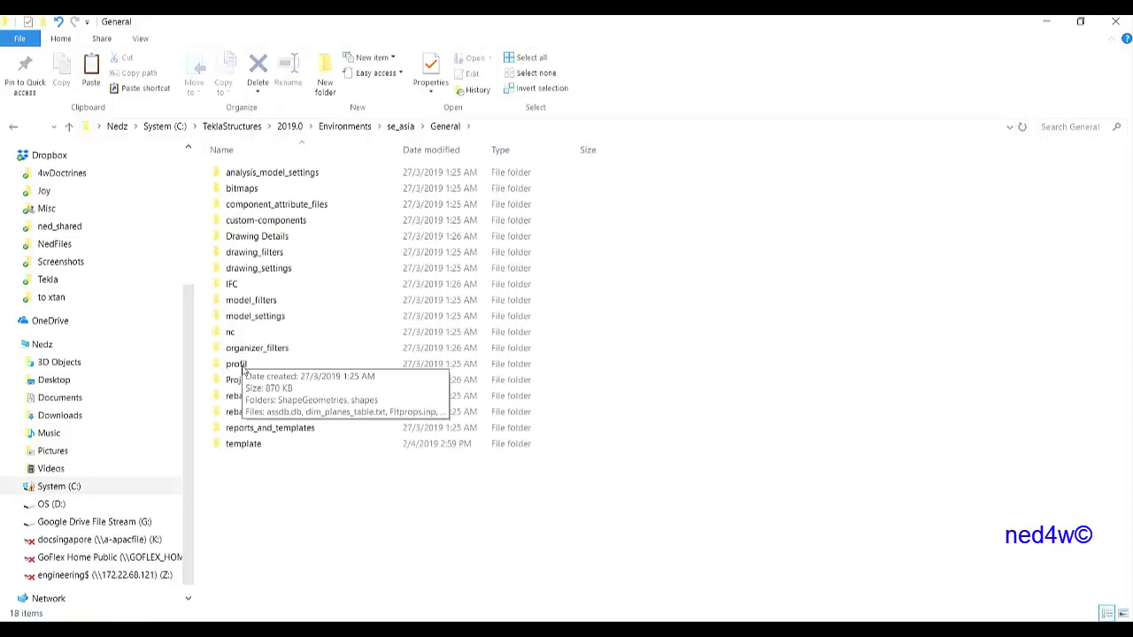
double_click(236, 364)
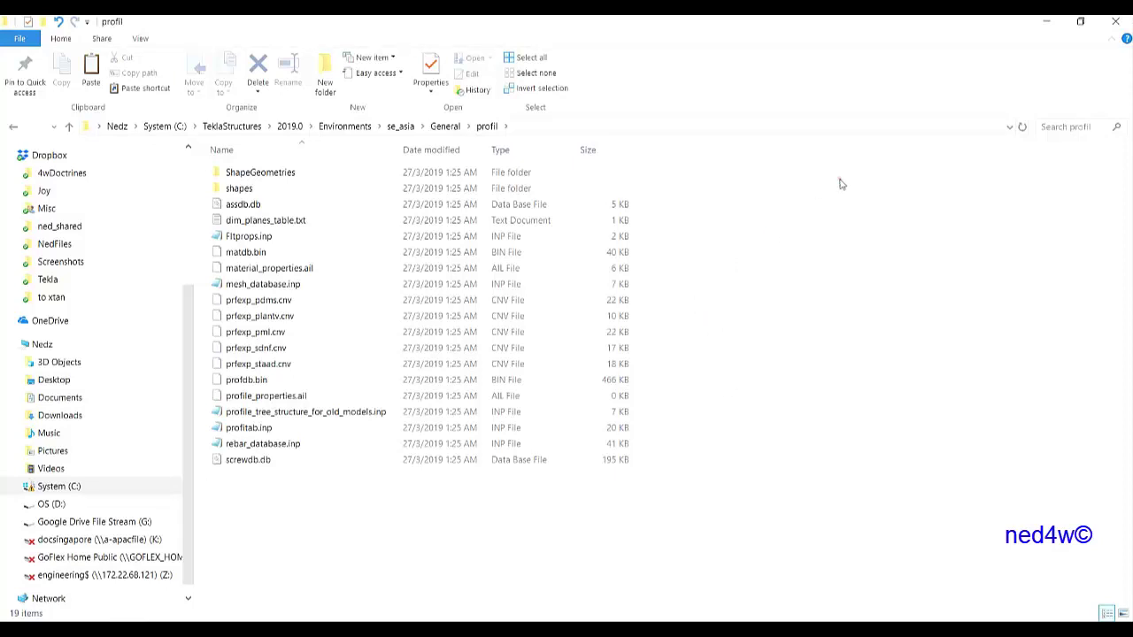
Step: Close Explorer and open the Profile catalog from the File menu's Catalogs
left_click(1115, 23)
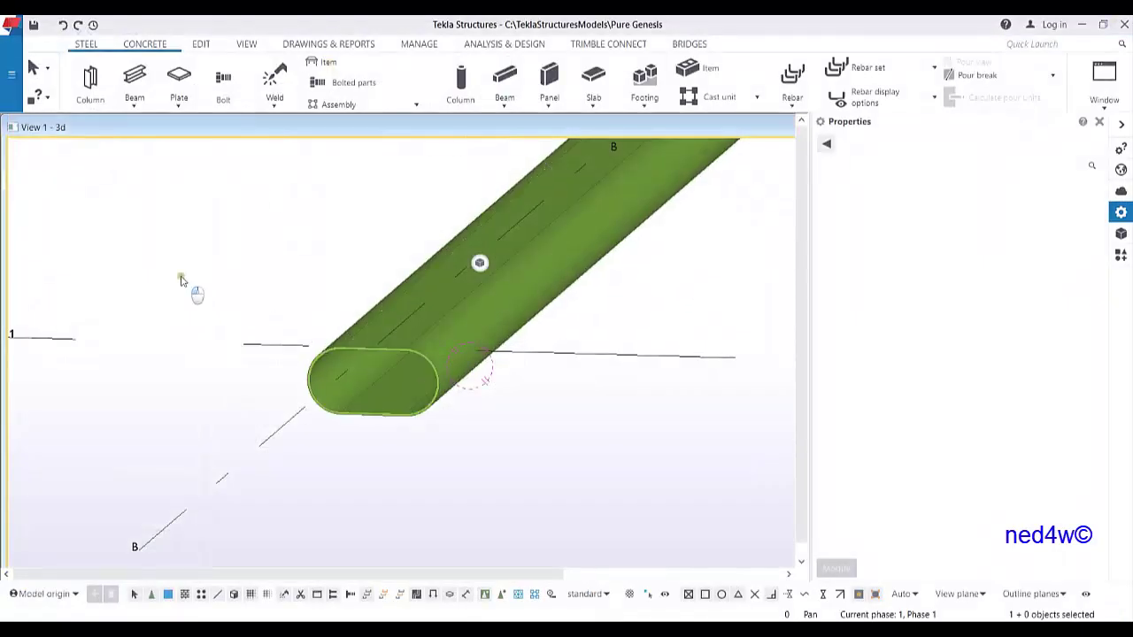
left_click(11, 74)
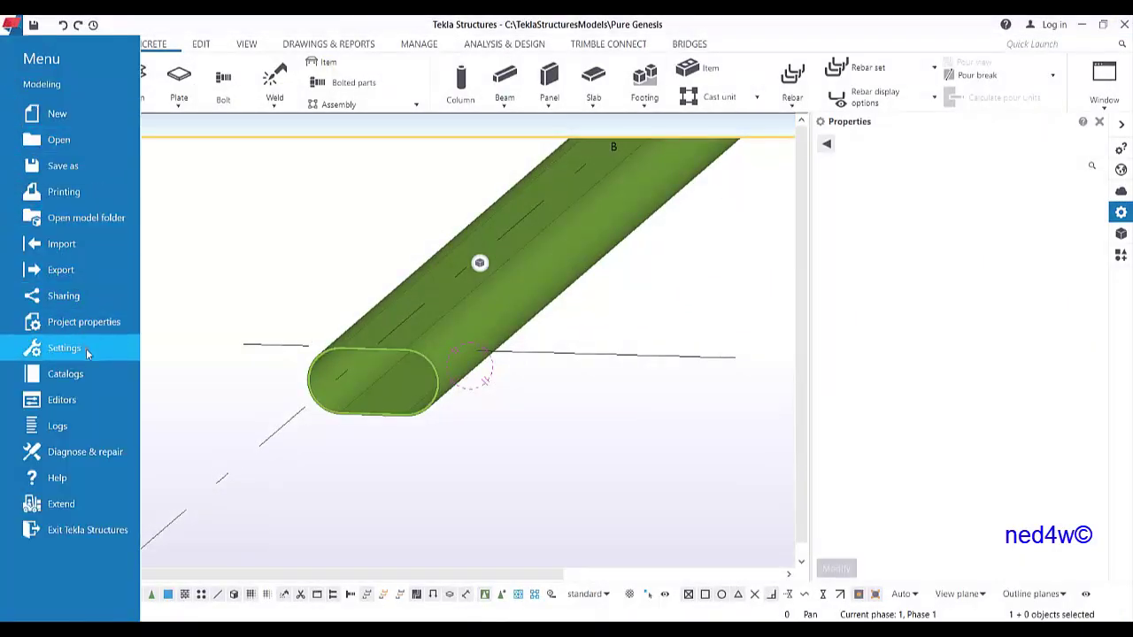
left_click(86, 377)
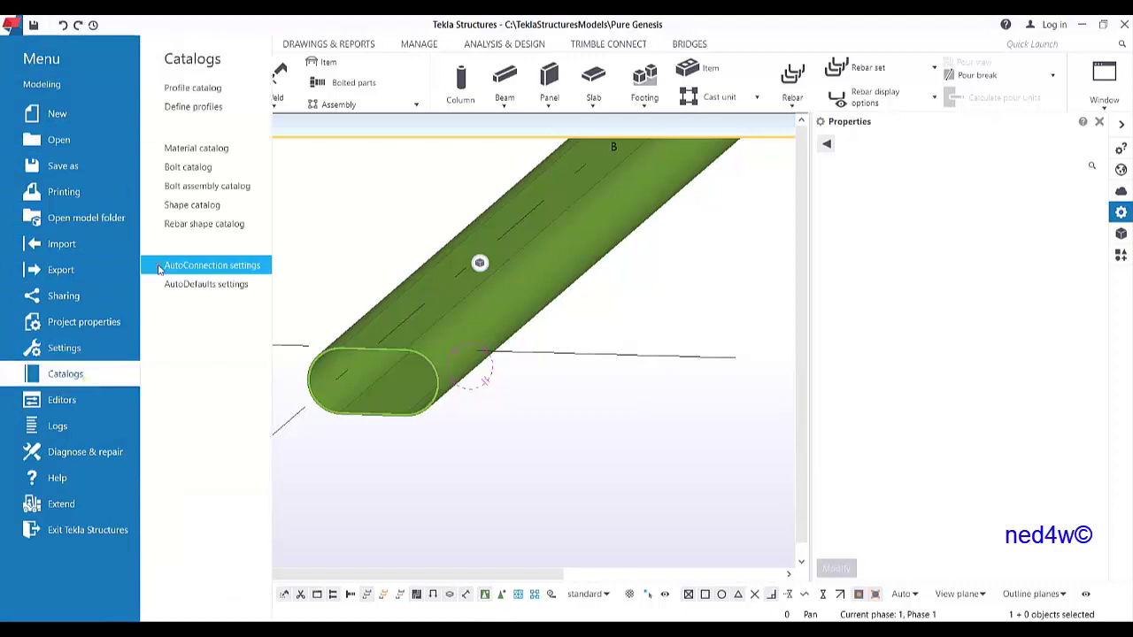
left_click(200, 96)
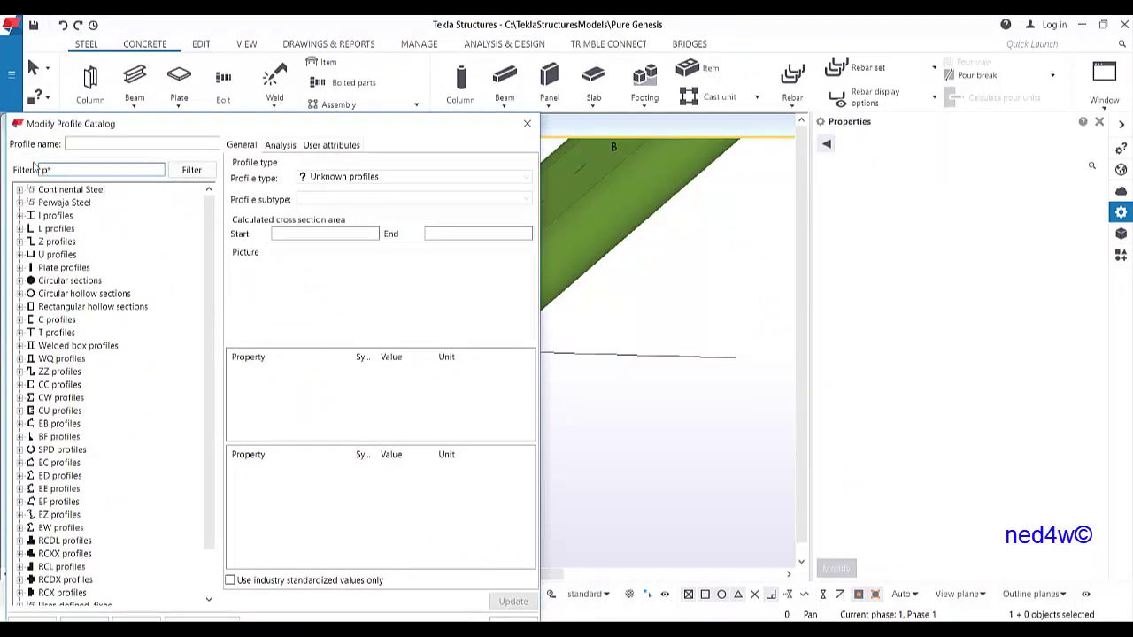
Step: Filter the catalog to pgd*, select the parametric PGD profile and choose Export
key("Return")
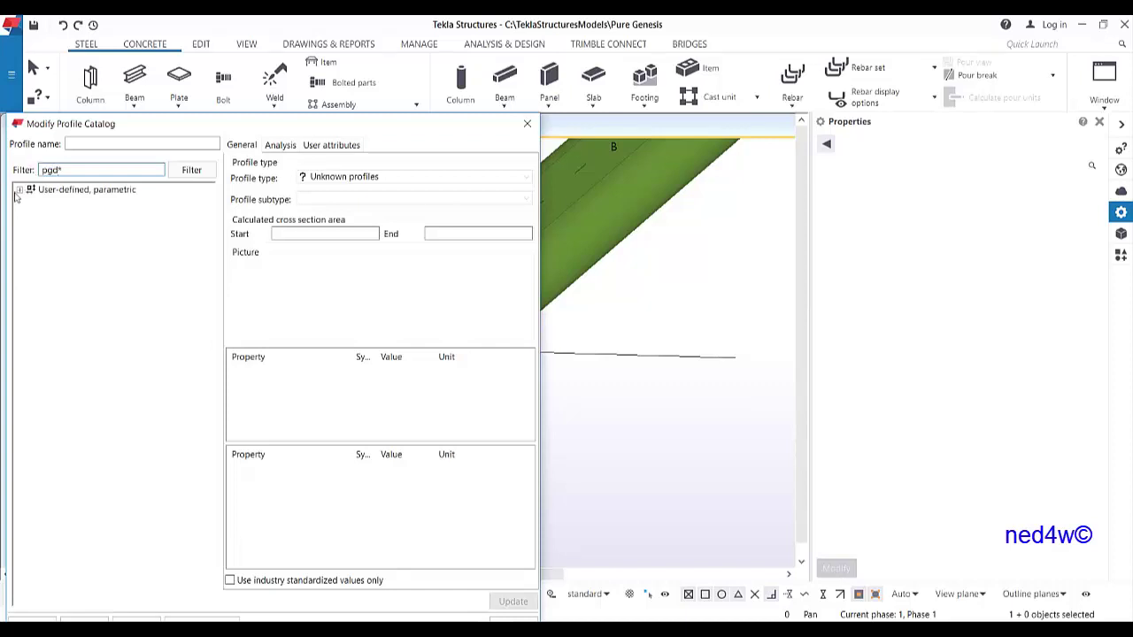
left_click(18, 190)
left_click(57, 203)
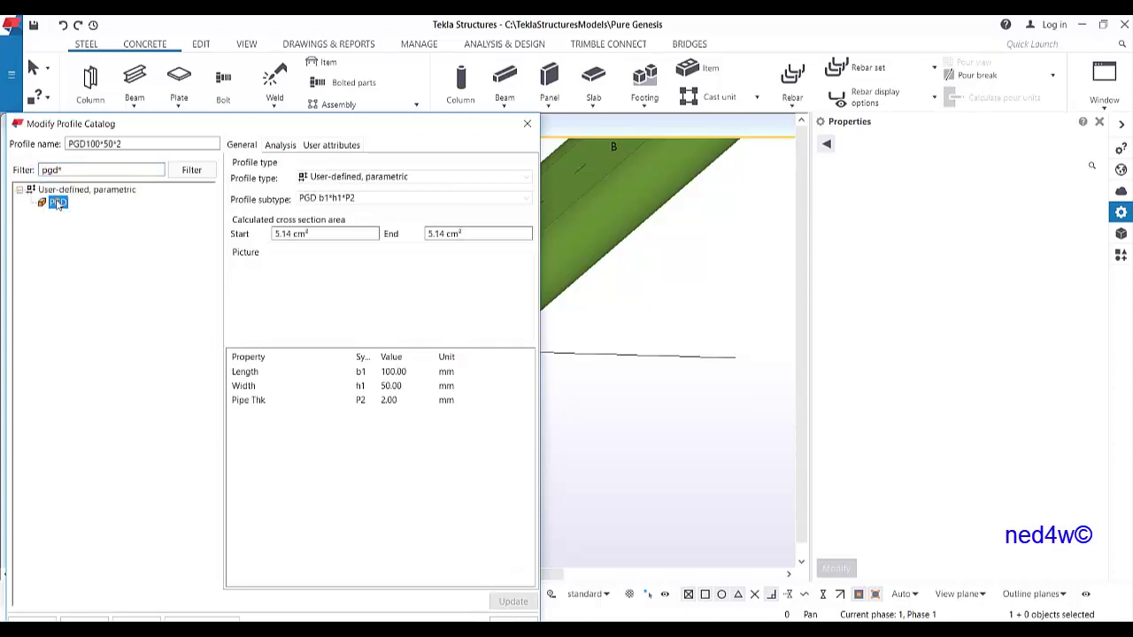
right_click(58, 203)
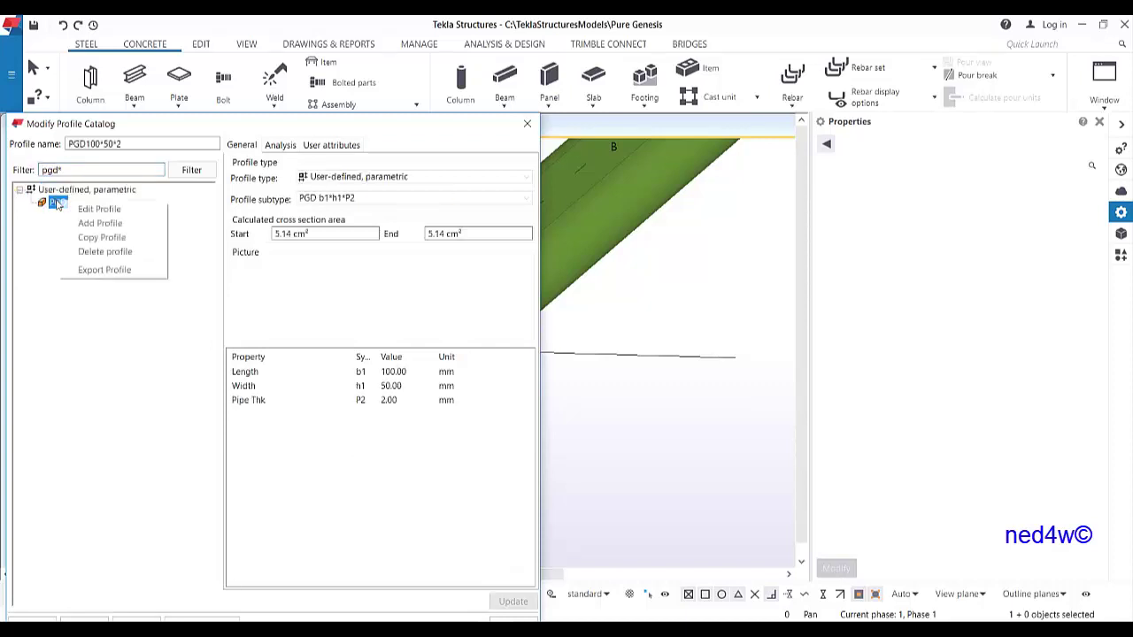
left_click(122, 273)
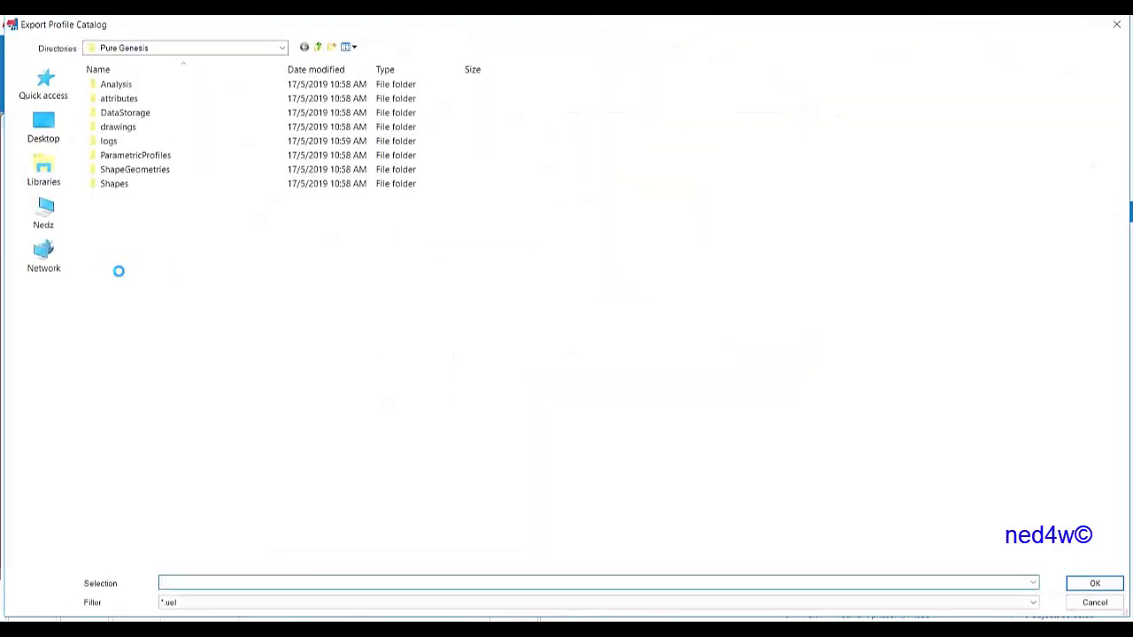
Step: Export the PGD profile as pgd.uel and close the profile catalog
left_click(161, 583)
type("p")
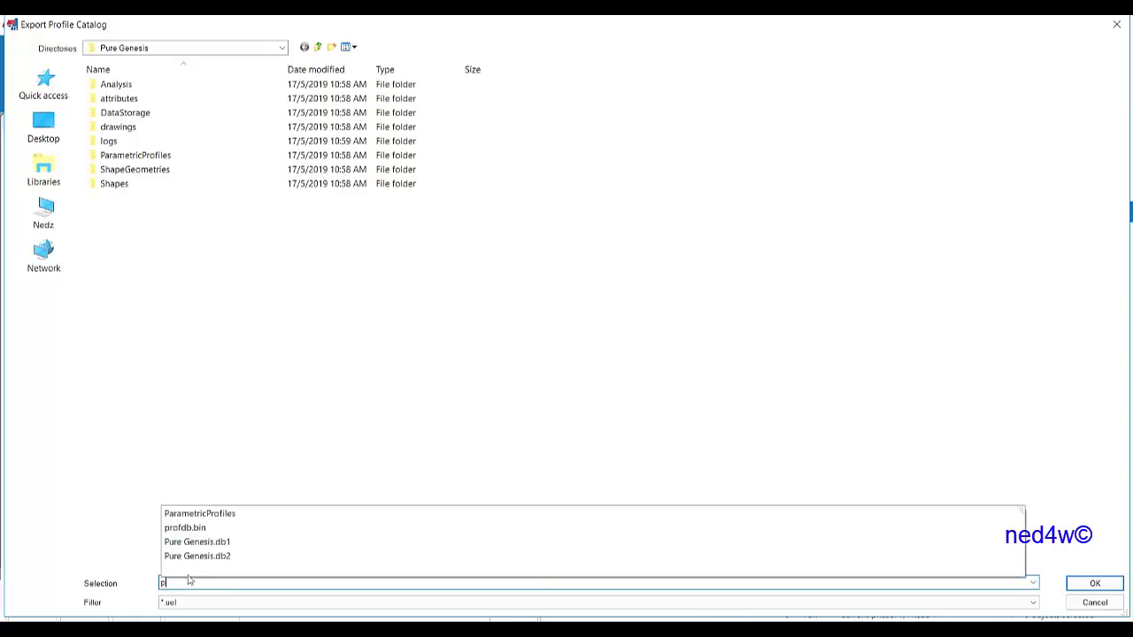
type("gd")
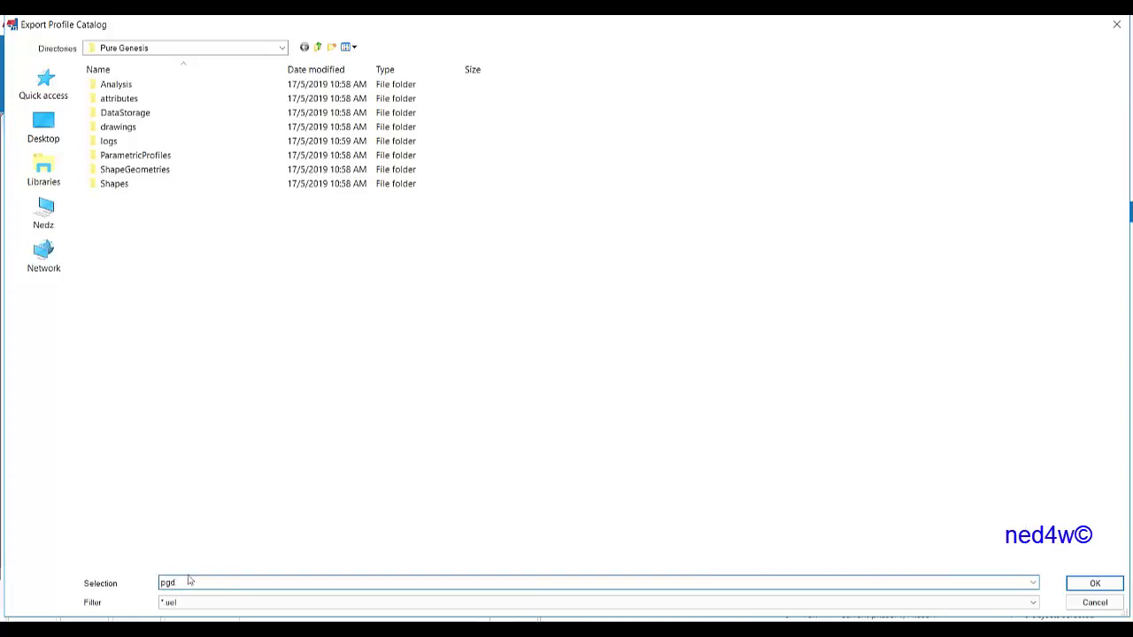
left_click(1103, 588)
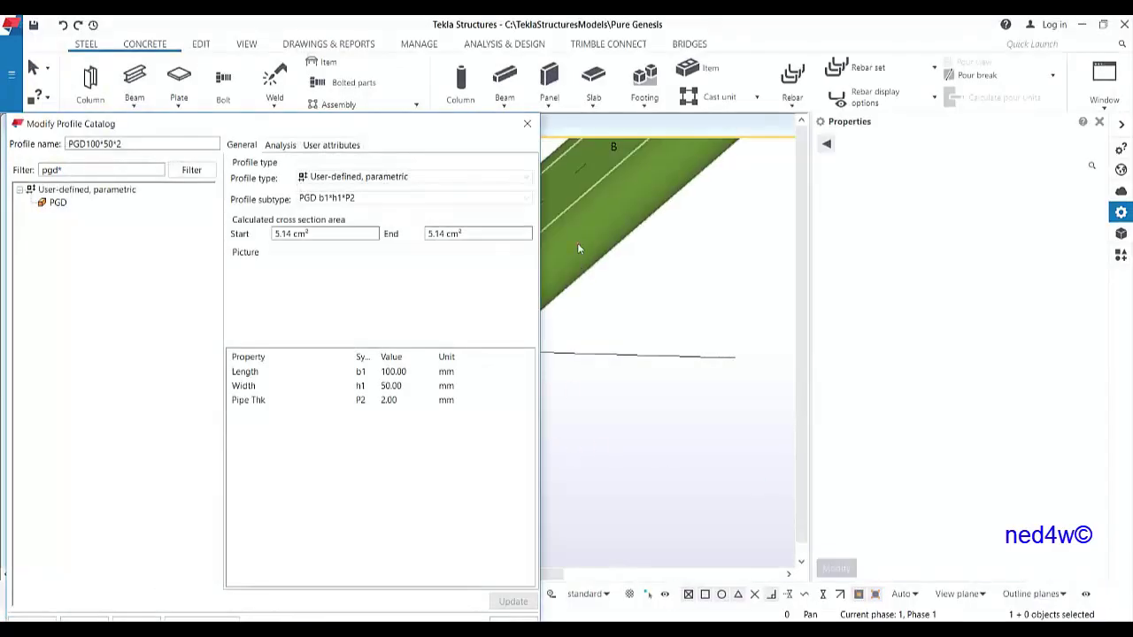
left_click(526, 128)
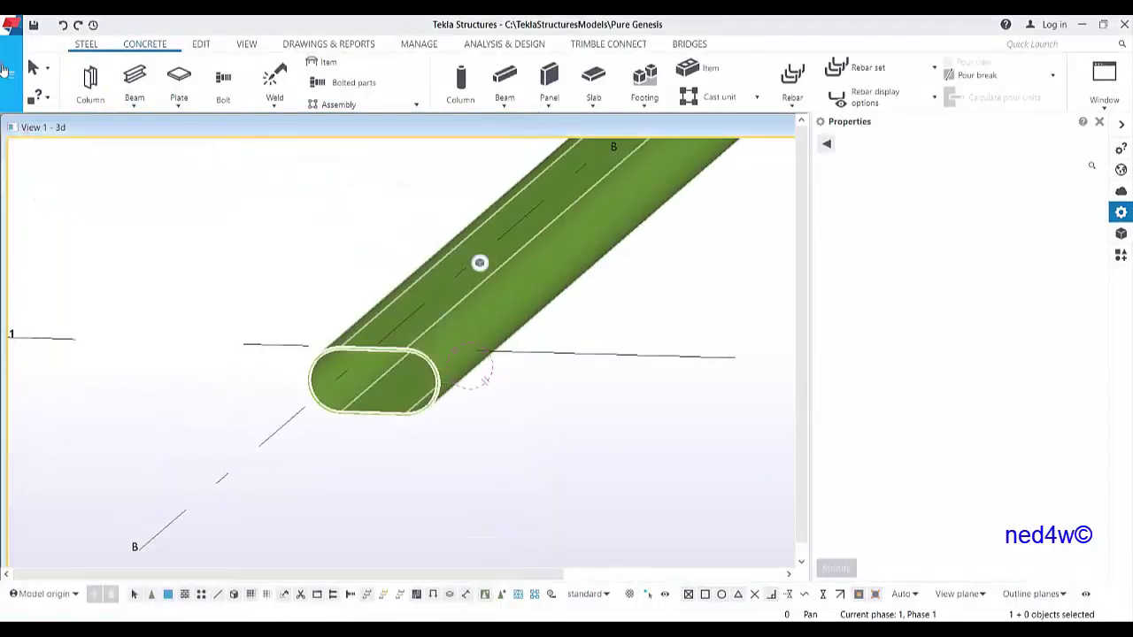
left_click(10, 74)
left_click(83, 219)
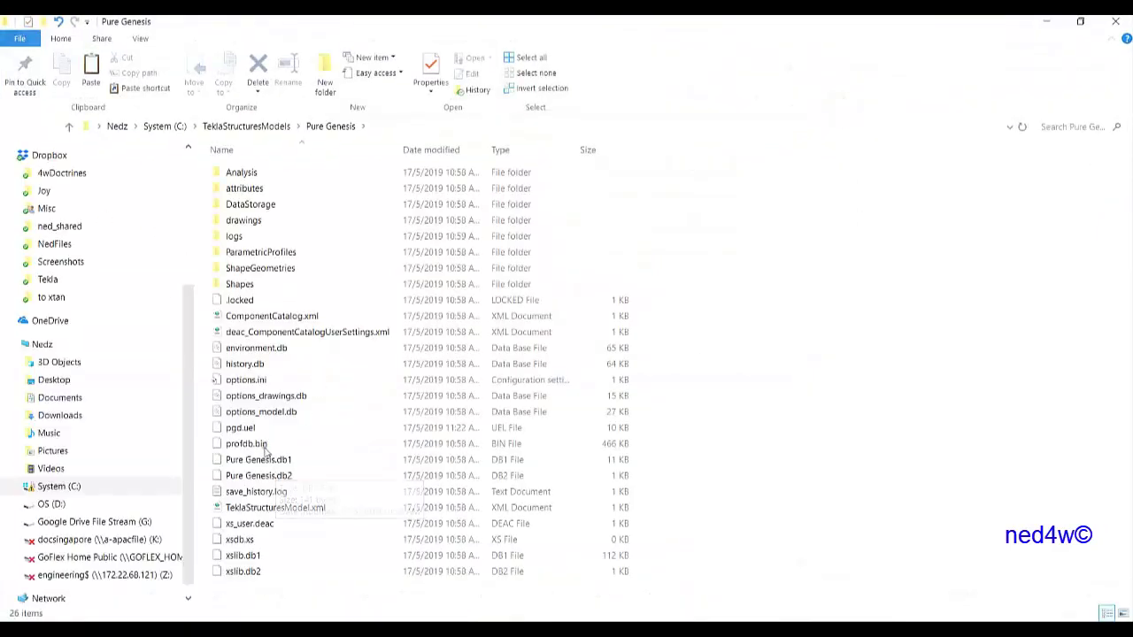
Step: Confirm pgd.uel is in the model folder, then close Explorer and the Properties pane
left_click(252, 430)
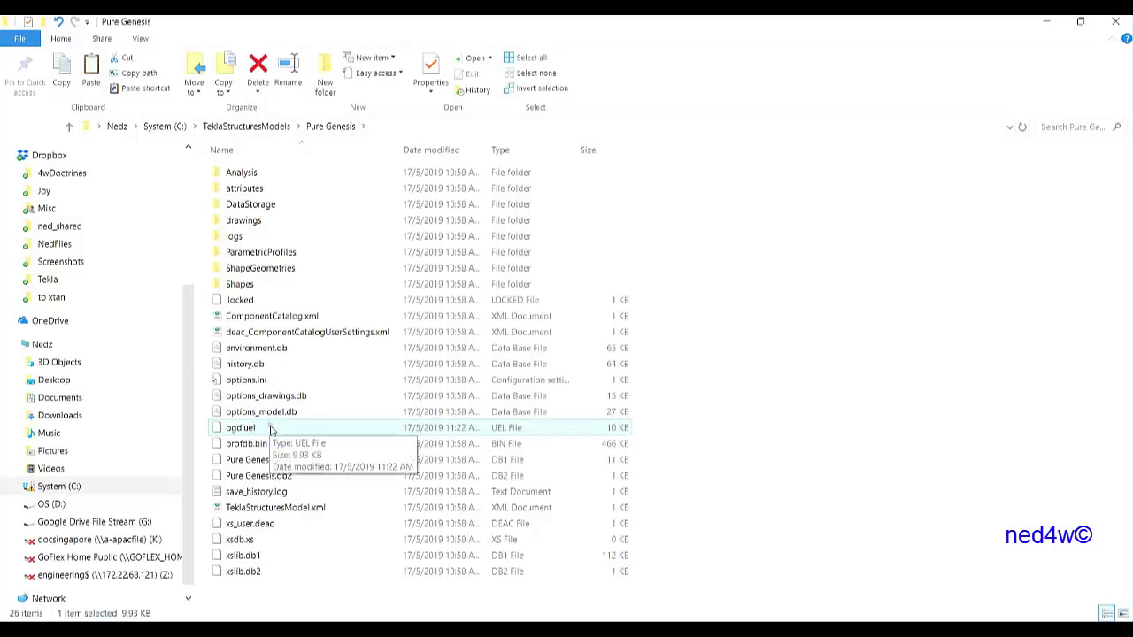
left_click(1115, 23)
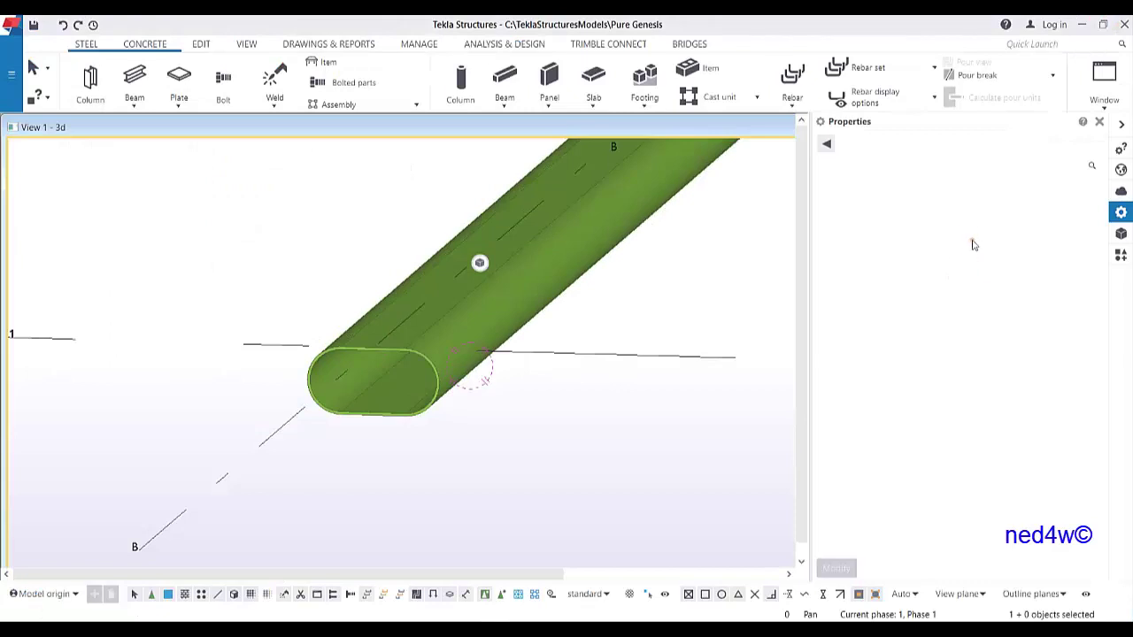
left_click(1100, 122)
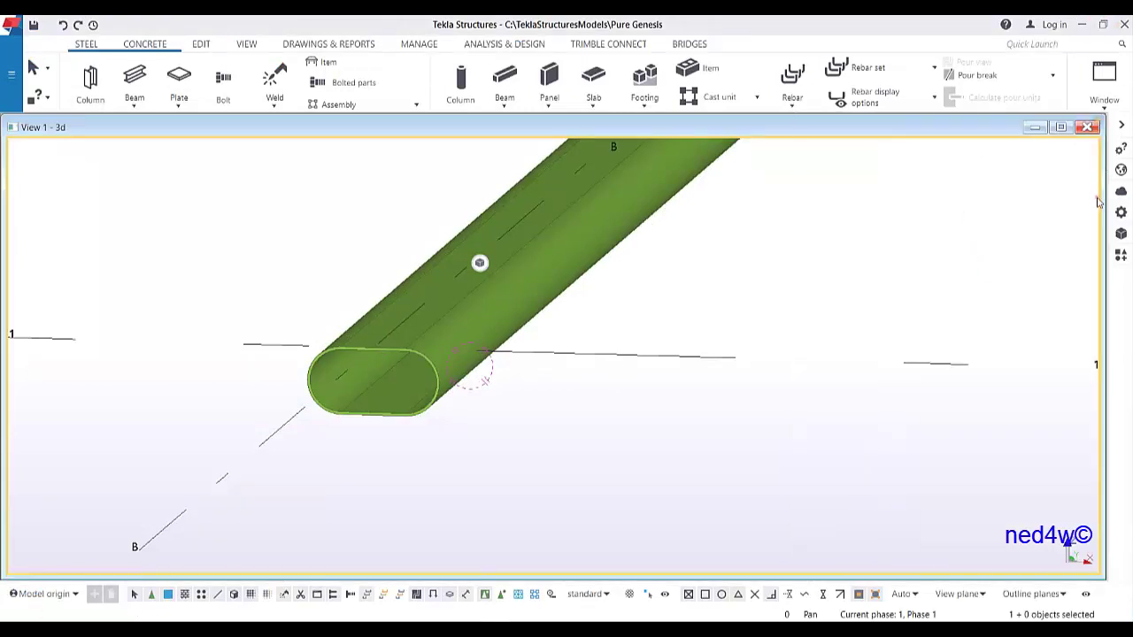
Step: Choose Import custom component from the Applications & components panel menu
left_click(1121, 256)
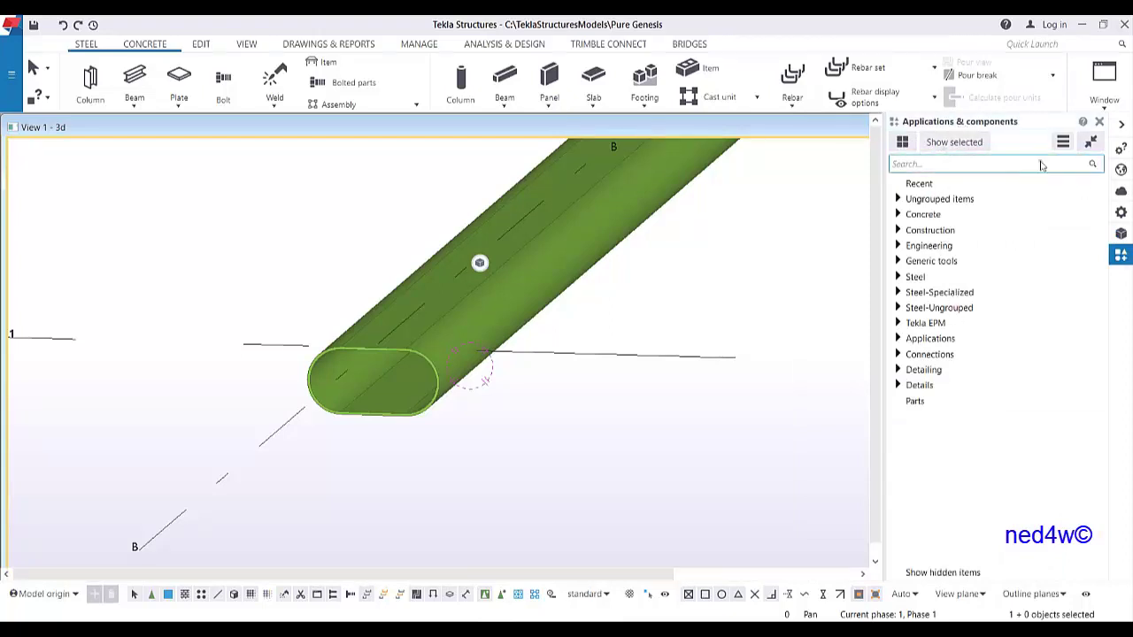
left_click(1064, 144)
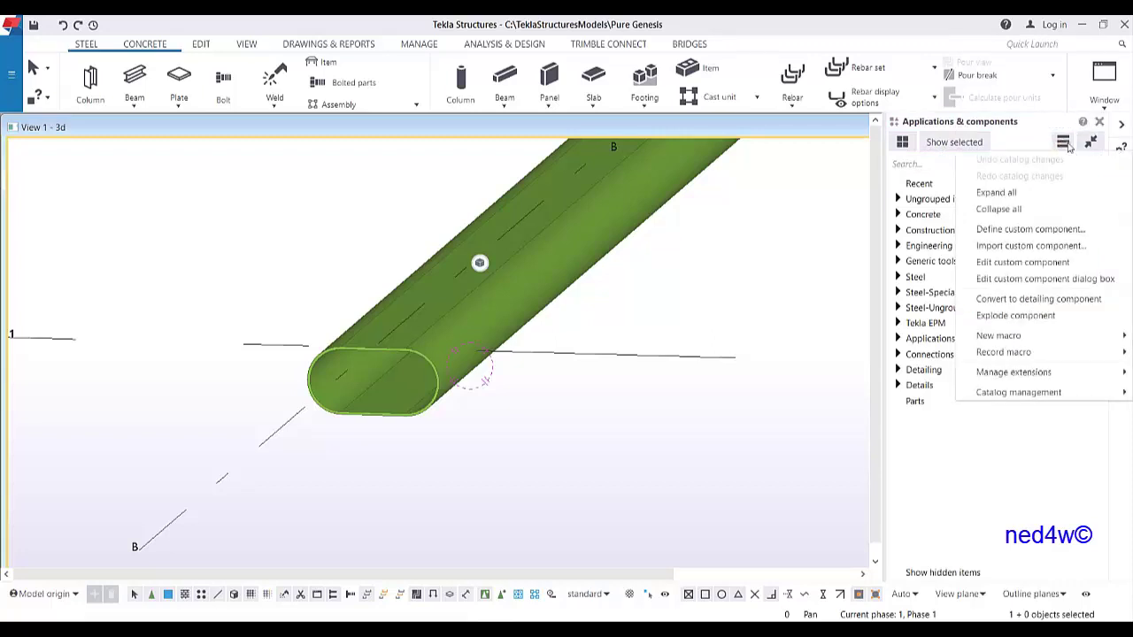
left_click(1001, 250)
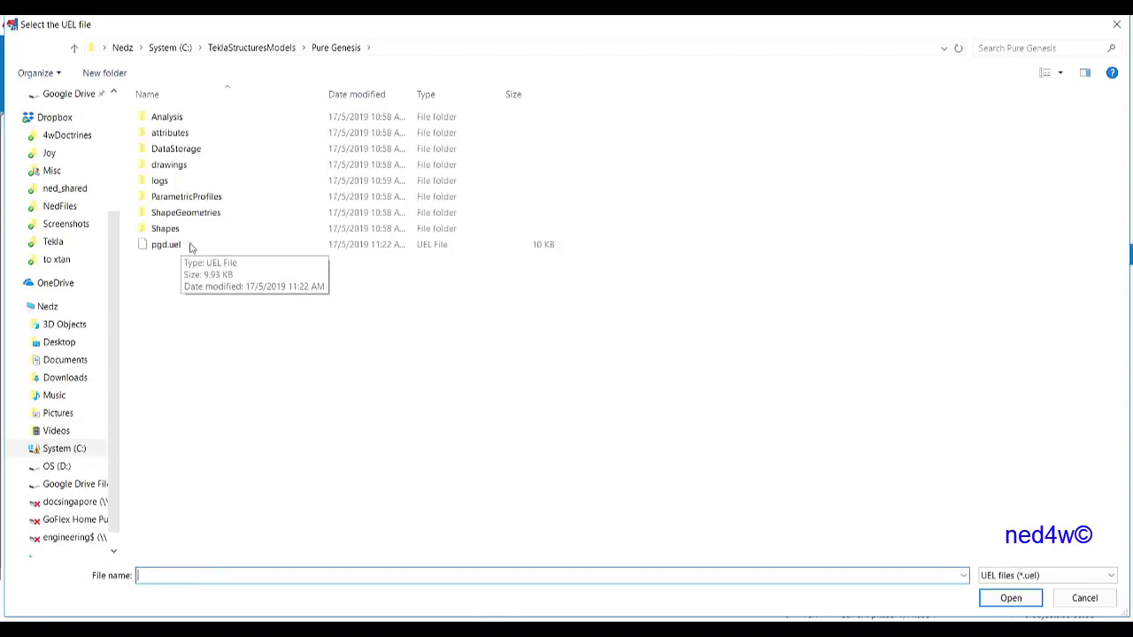
Step: Import pgd.uel, replacing the existing PGD cross section, and re-centre the beam
left_click(190, 245)
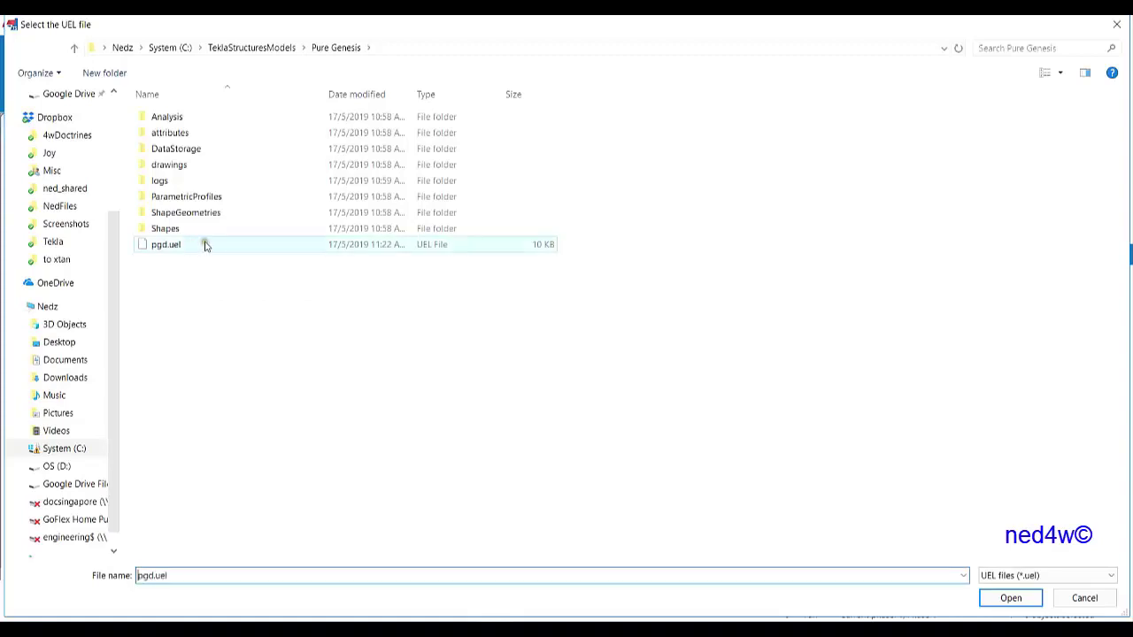
left_click(1010, 598)
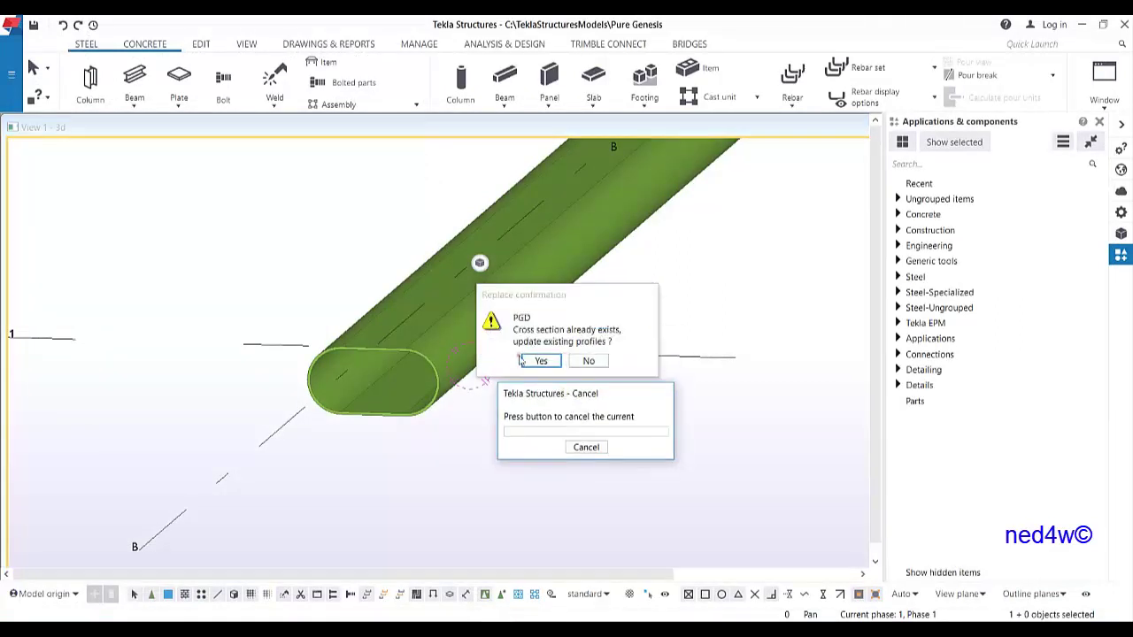
left_click(542, 363)
middle_click_drag(657, 396, 593, 352)
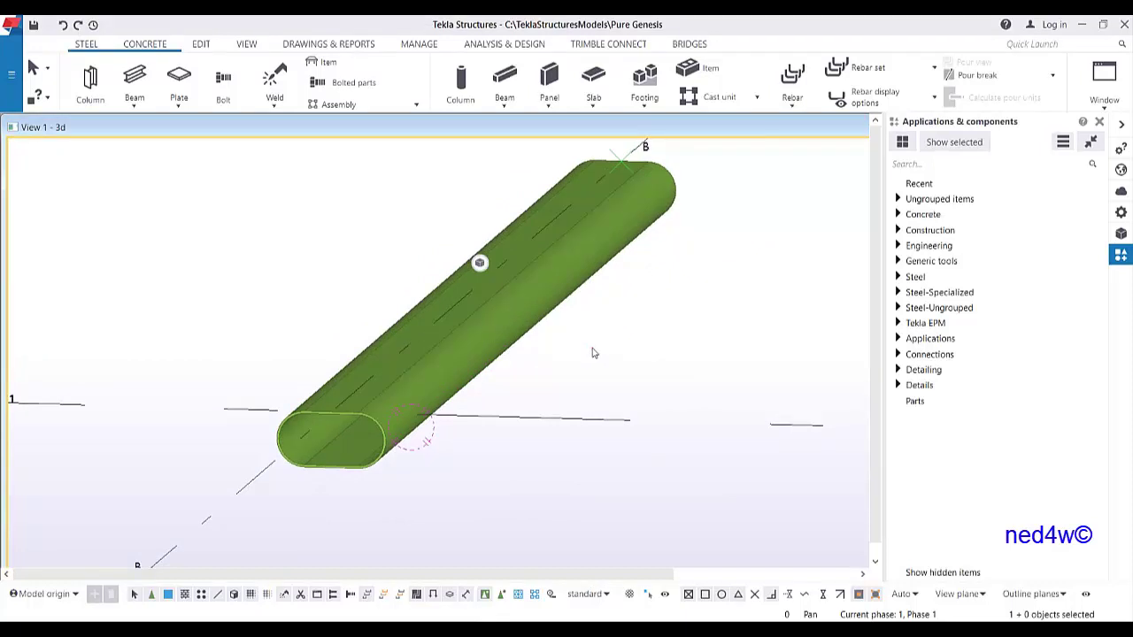